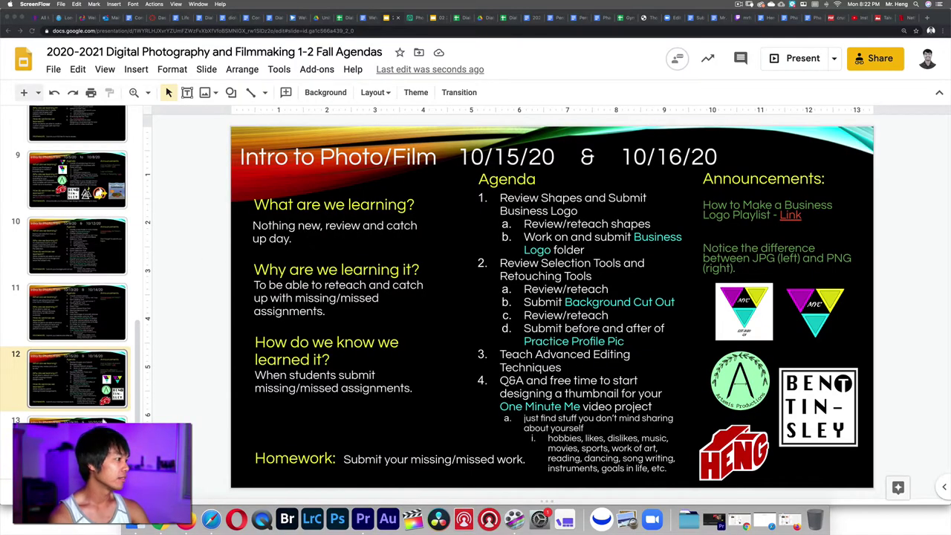
Show the agenda slide for 10/19/20 & 10/20/20
{"action": "left_click", "coordinate": [245, 283]}
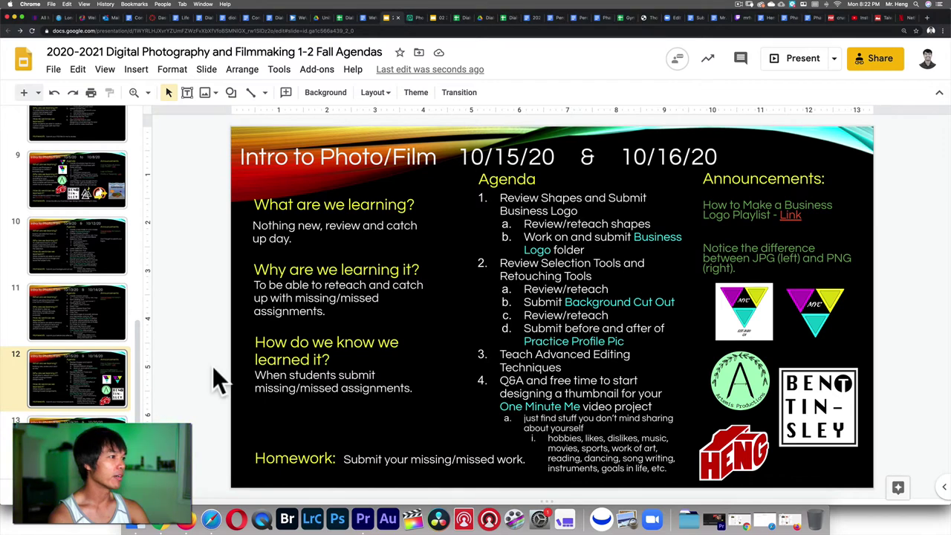
{"action": "left_click", "coordinate": [103, 422]}
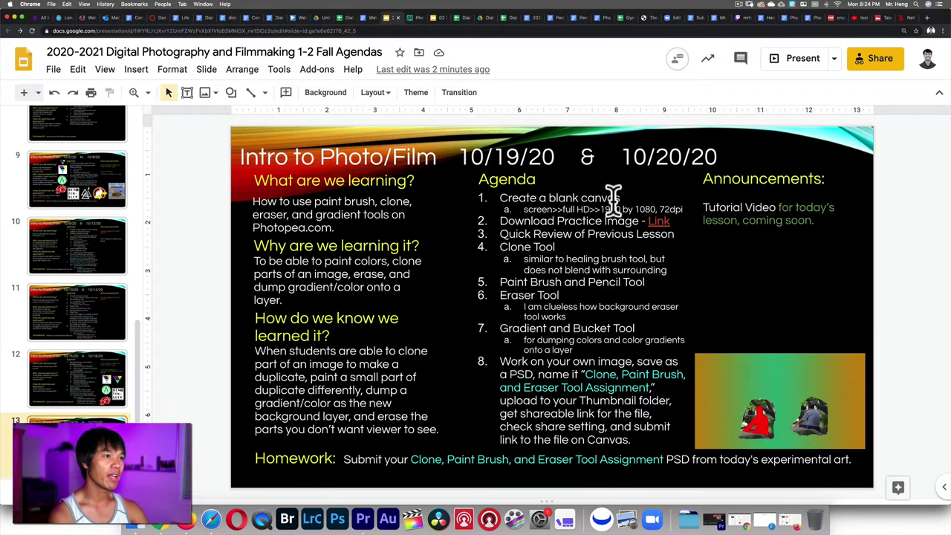
Switch to Photopea and create a Full HD project named "Clone, Paint Brush, and Eraser Tool", 1920 by 1080 px, 72 DPI, with a transparent background
{"action": "left_click", "coordinate": [413, 18]}
{"action": "left_click", "coordinate": [9, 44]}
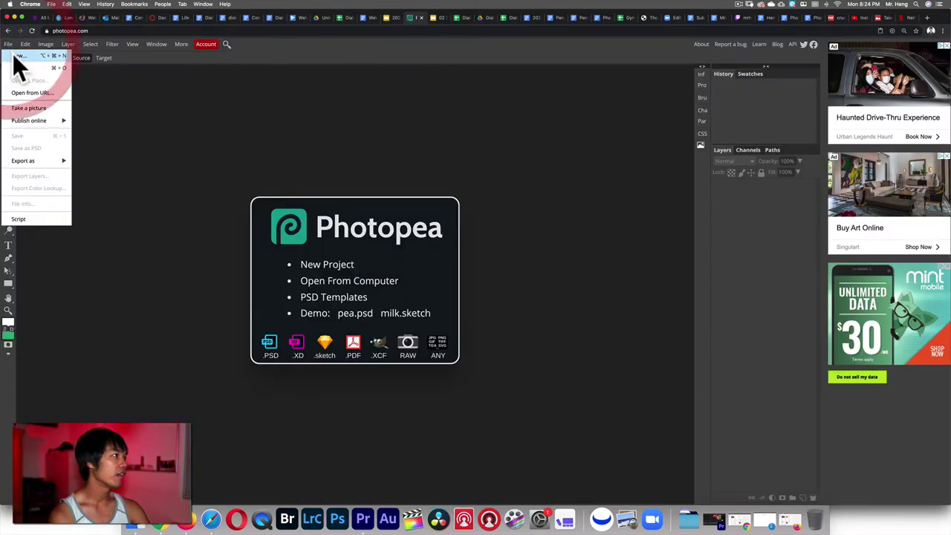
{"action": "left_click", "coordinate": [16, 57]}
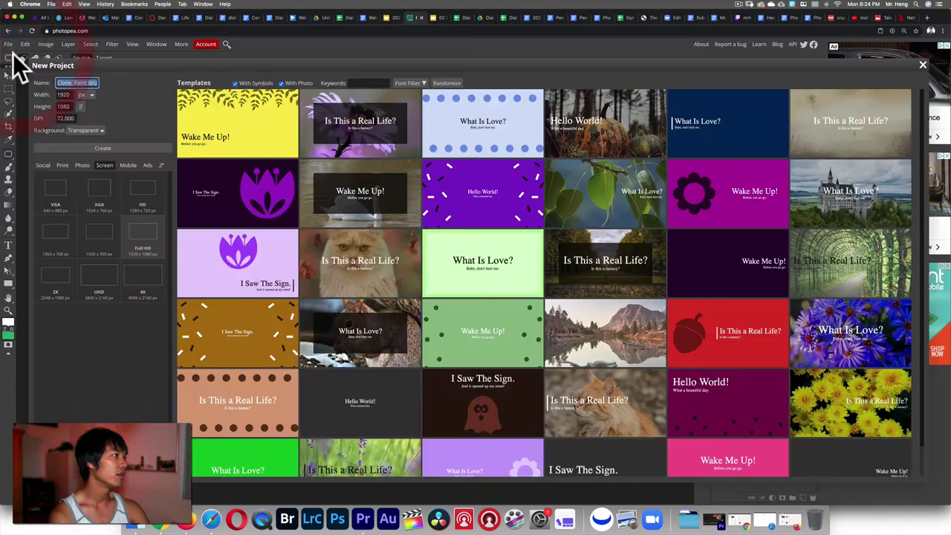
{"action": "left_click", "coordinate": [91, 82]}
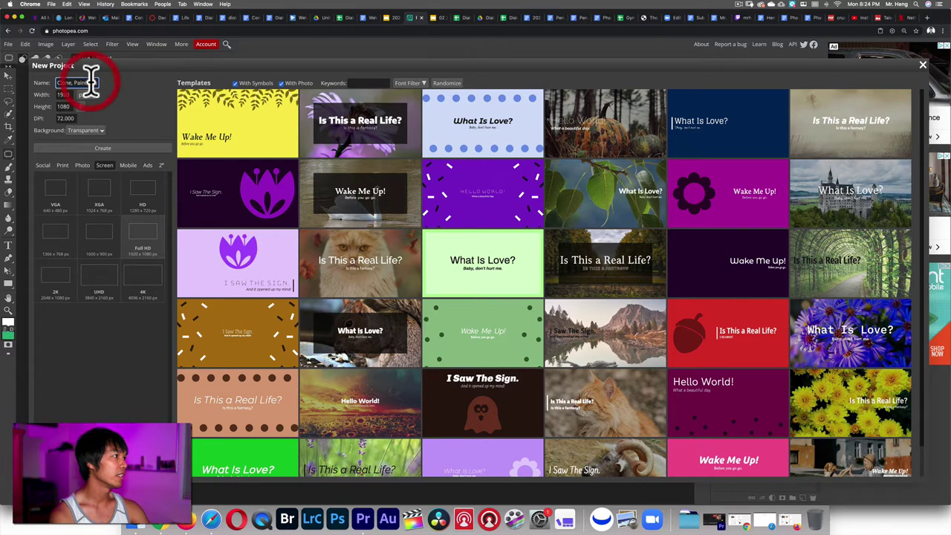
{"action": "left_click_drag", "start_coordinate": [85, 84], "coordinate": [96, 83]}
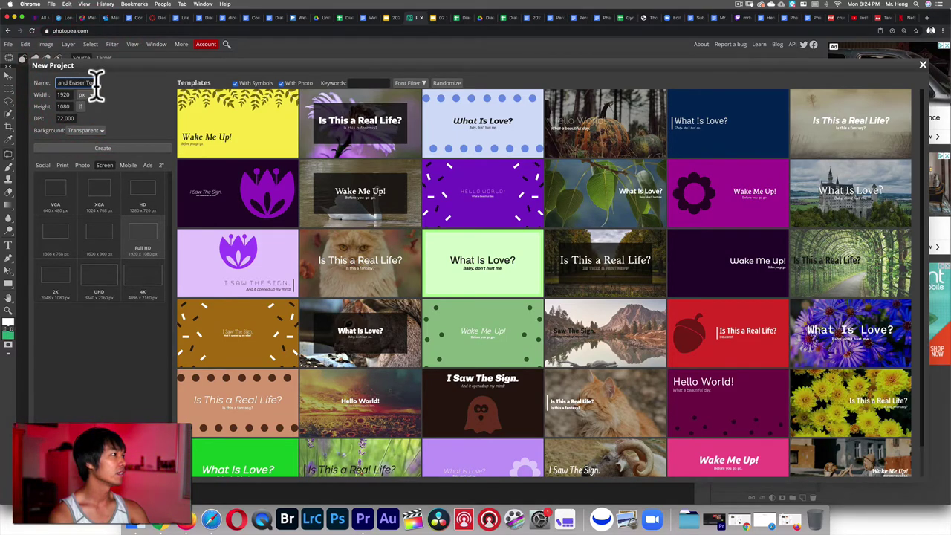
{"action": "left_click", "coordinate": [102, 166]}
{"action": "left_click", "coordinate": [142, 239]}
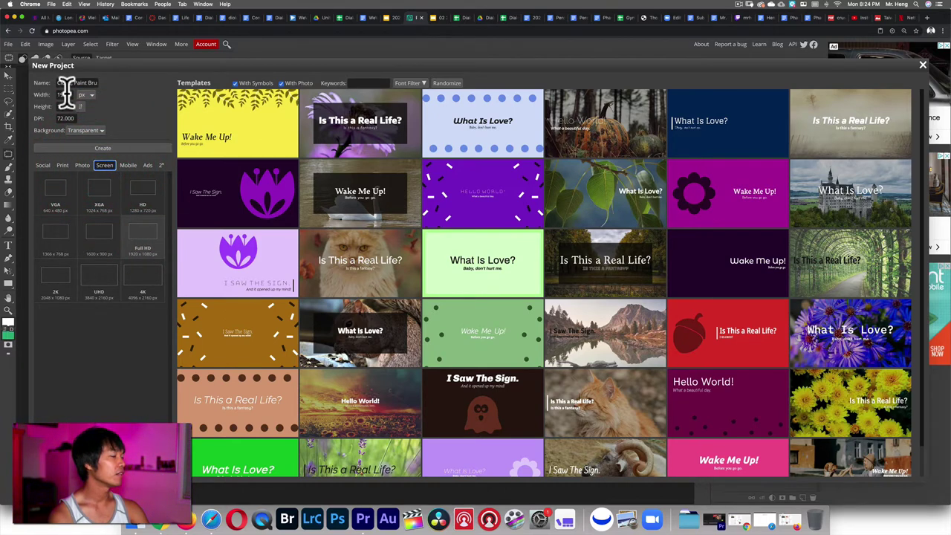
{"action": "left_click", "coordinate": [98, 131]}
{"action": "left_click", "coordinate": [92, 132]}
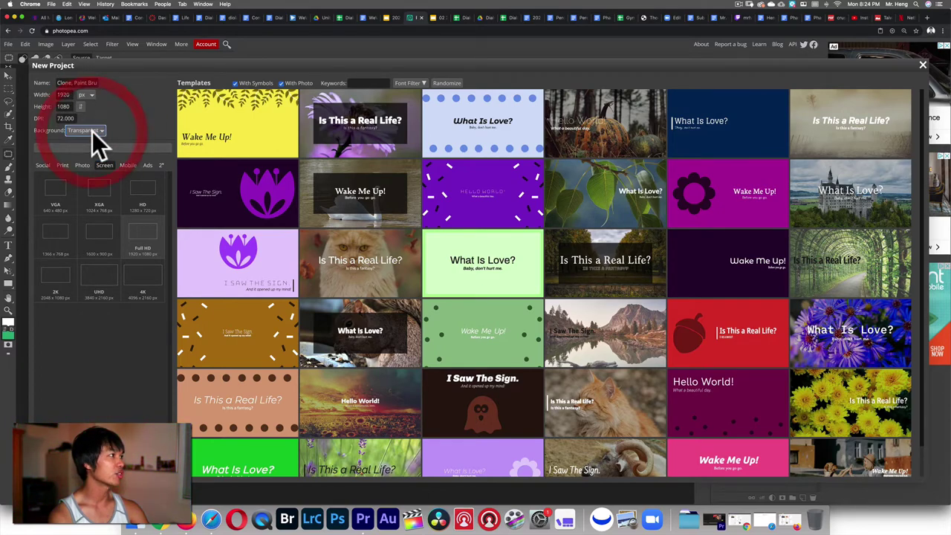
{"action": "left_click", "coordinate": [108, 148]}
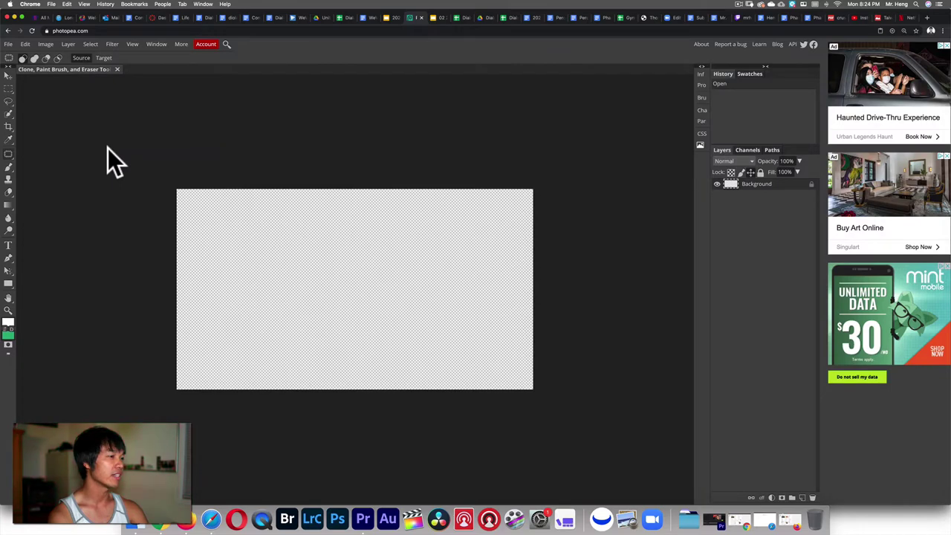
Open the practice image link from the agenda slide and locate Taiwan Practice Image.jpg in the Downloads folder
{"action": "left_click", "coordinate": [389, 16]}
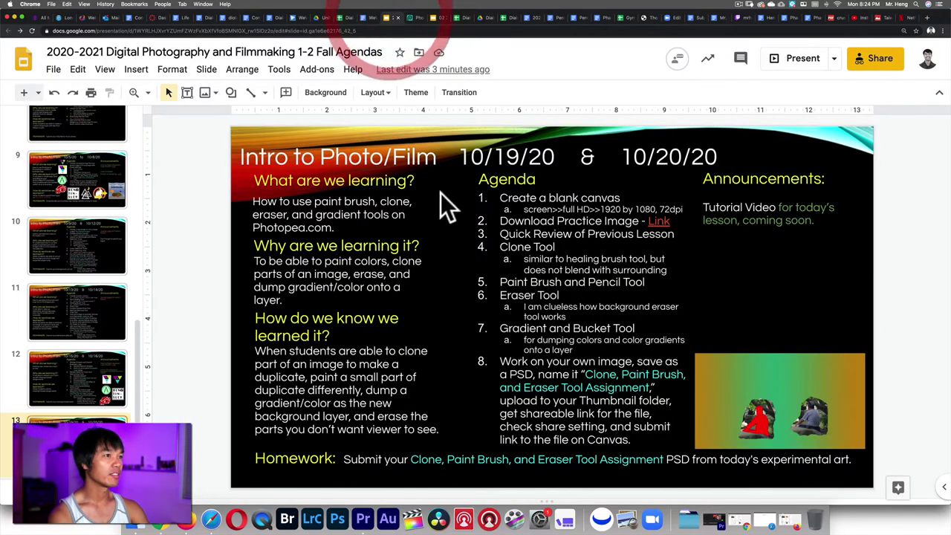
{"action": "left_click", "coordinate": [659, 220]}
{"action": "left_click", "coordinate": [707, 248]}
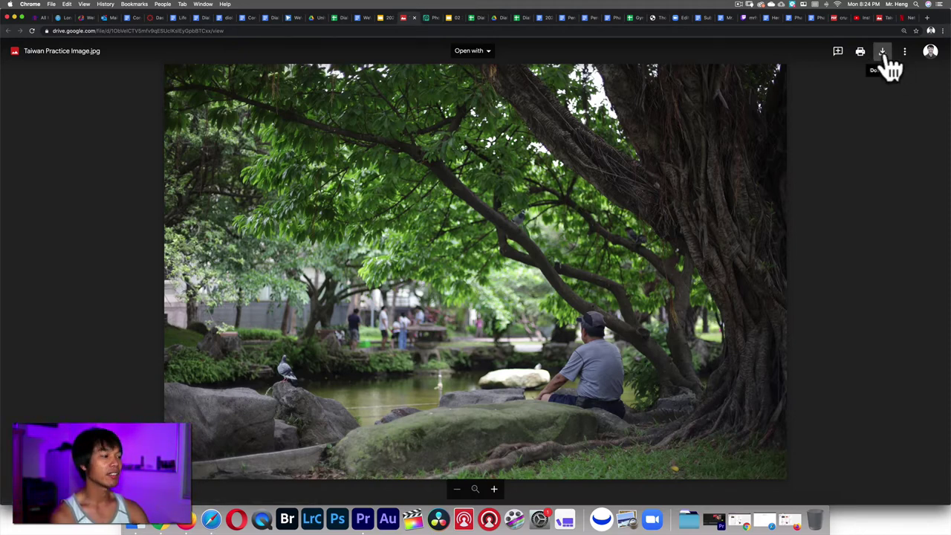
{"action": "left_click", "coordinate": [146, 525]}
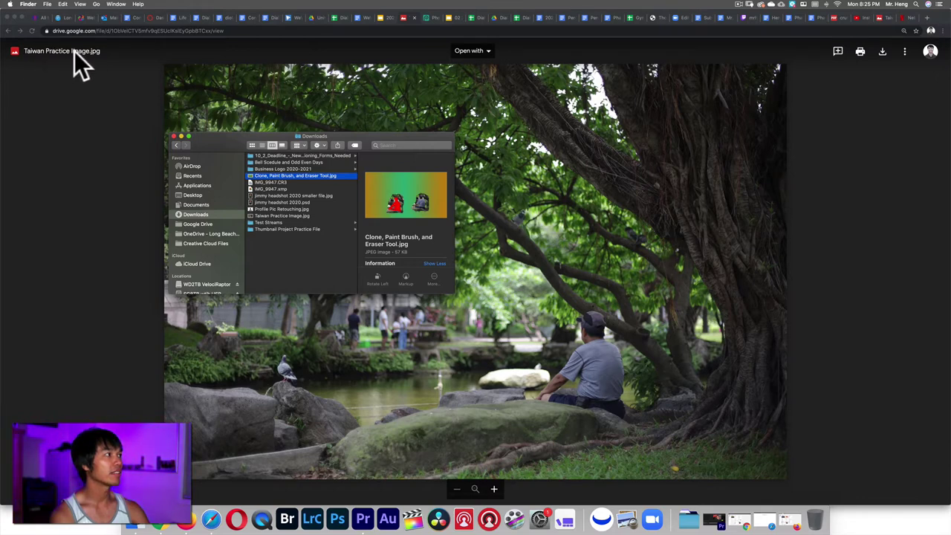
{"action": "left_click", "coordinate": [262, 215]}
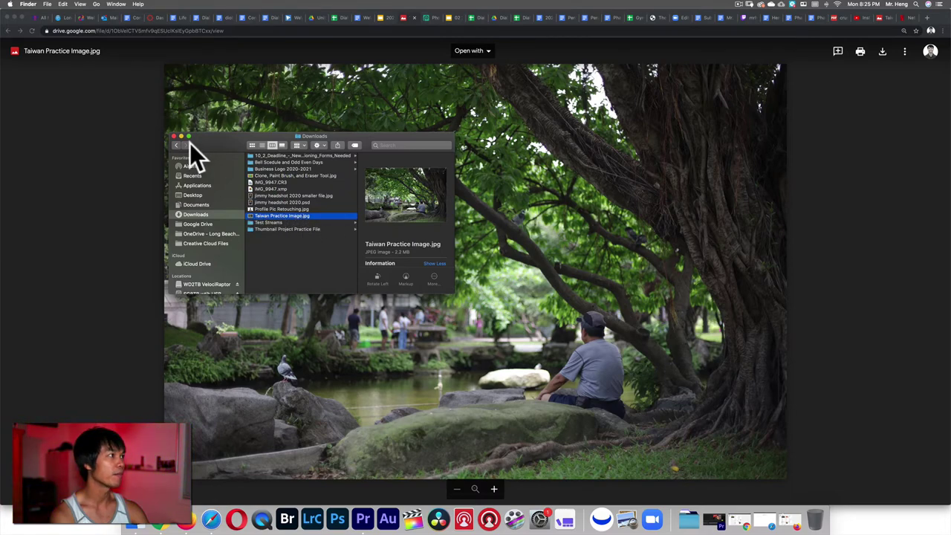
Return to Photopea and open Taiwan Practice Image.jpg from the Downloads folder
{"action": "left_click", "coordinate": [427, 15]}
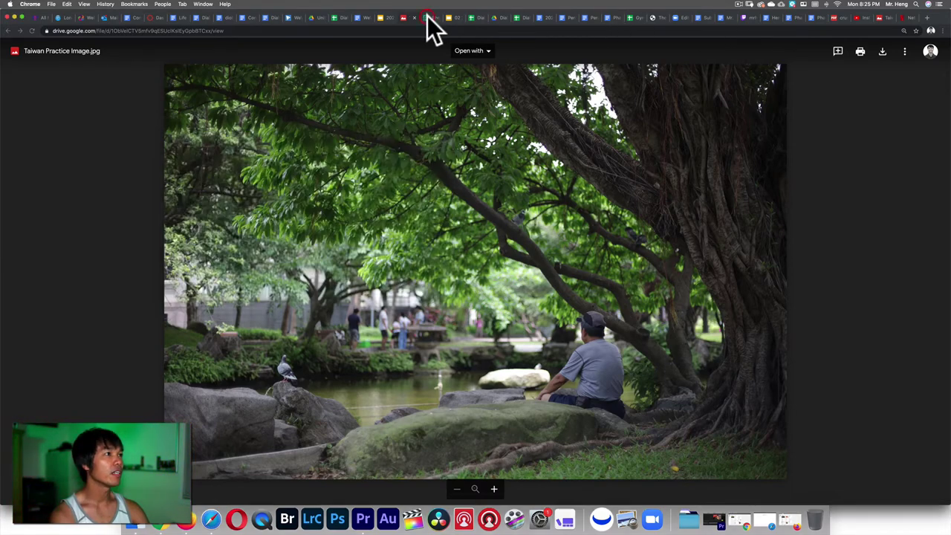
{"action": "left_click", "coordinate": [8, 44]}
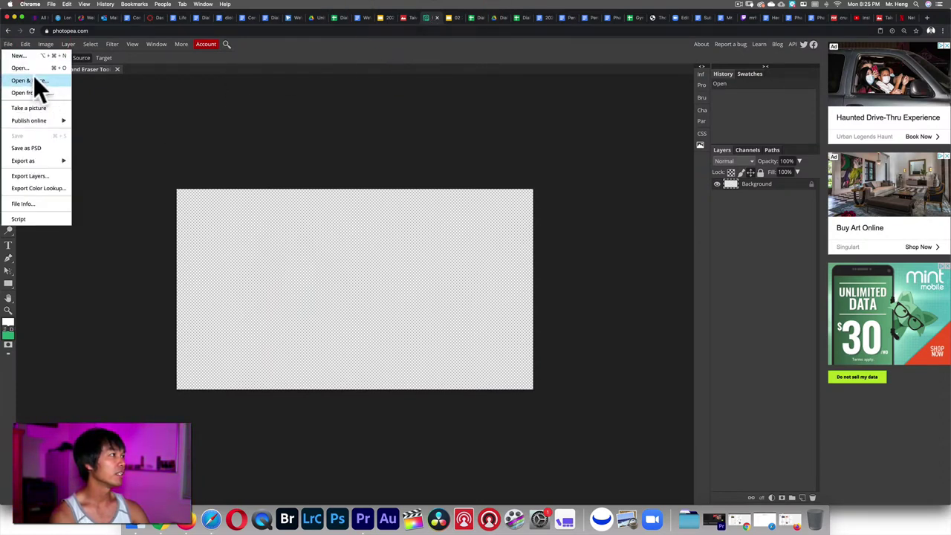
{"action": "left_click", "coordinate": [32, 67]}
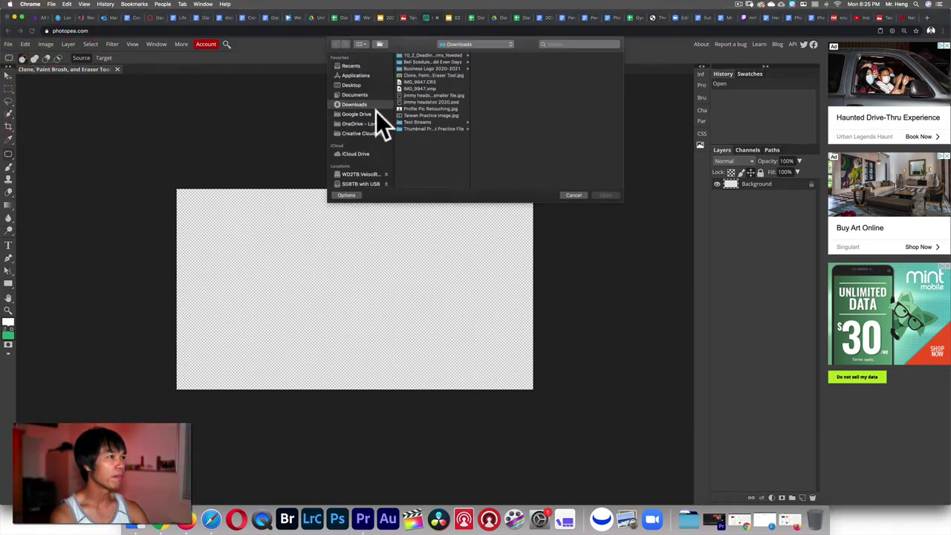
{"action": "left_click", "coordinate": [356, 102]}
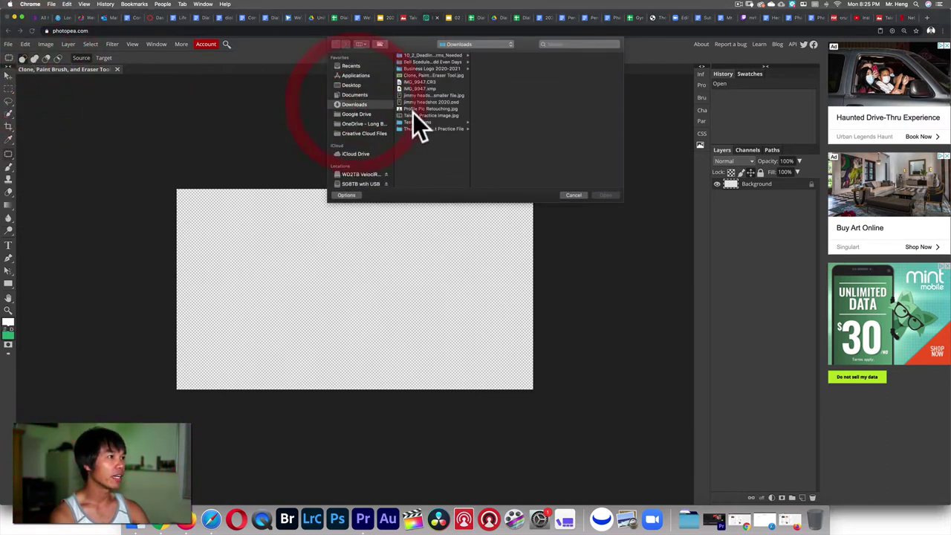
{"action": "left_click", "coordinate": [426, 115]}
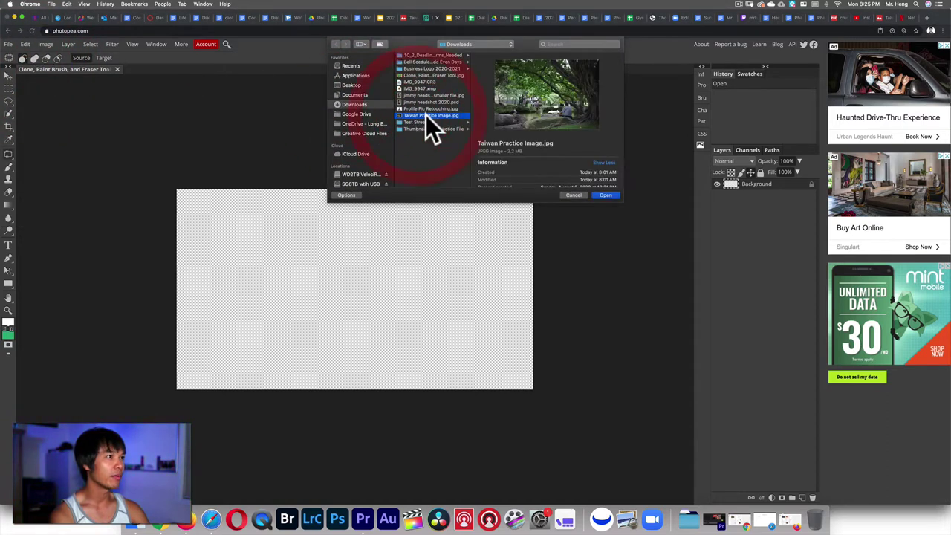
{"action": "left_click", "coordinate": [605, 194]}
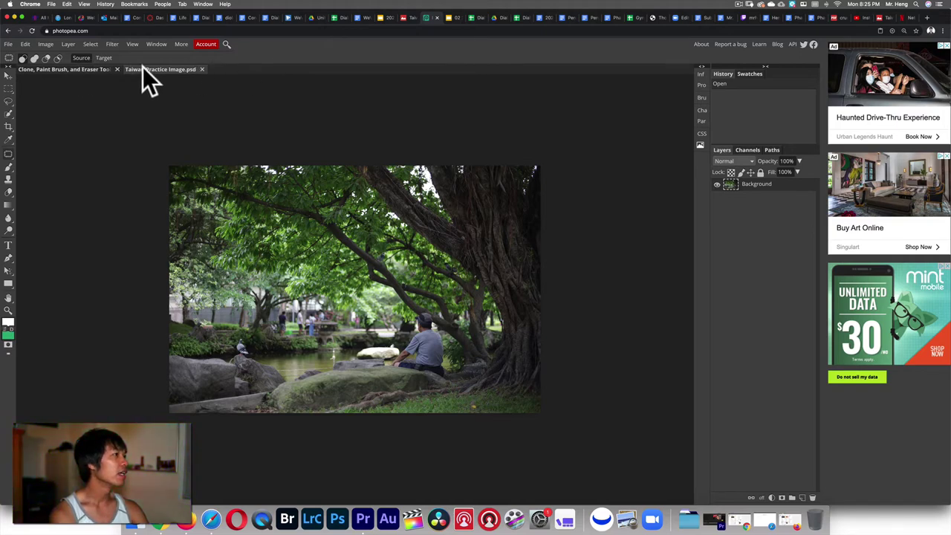
Copy the Taiwan photo into the blank project with the Move tool and position it to cover the whole canvas
{"action": "left_click", "coordinate": [8, 75]}
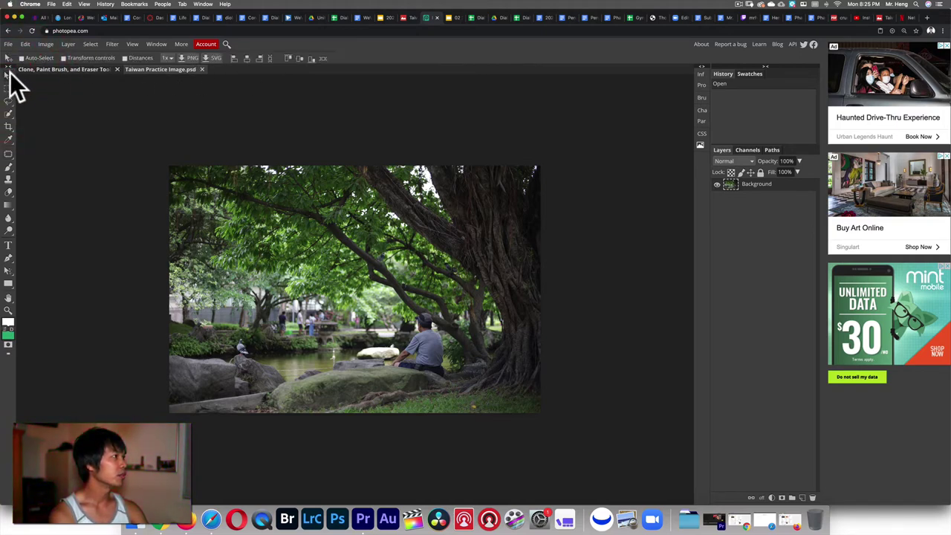
{"action": "left_click_drag", "start_coordinate": [303, 235], "coordinate": [67, 69]}
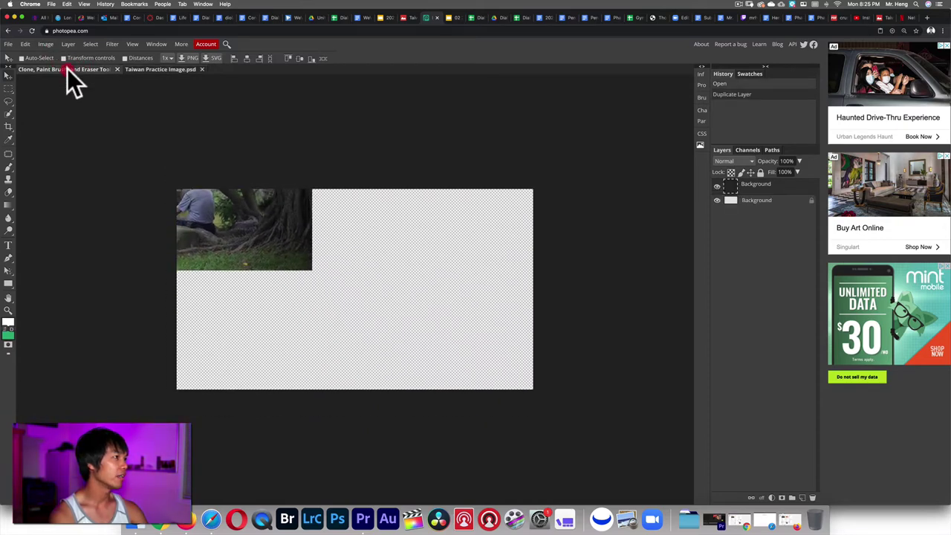
{"action": "left_click_drag", "start_coordinate": [67, 68], "coordinate": [291, 196]}
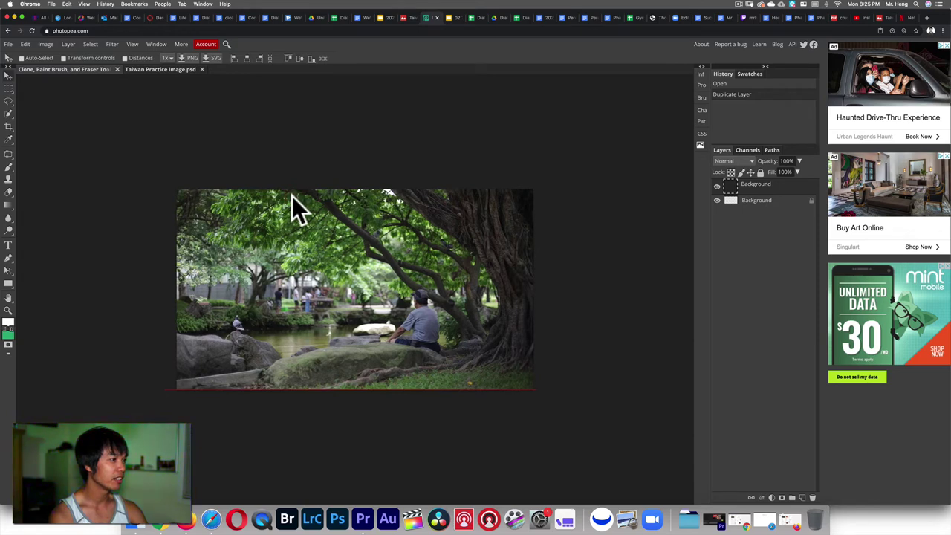
{"action": "left_click", "coordinate": [292, 196]}
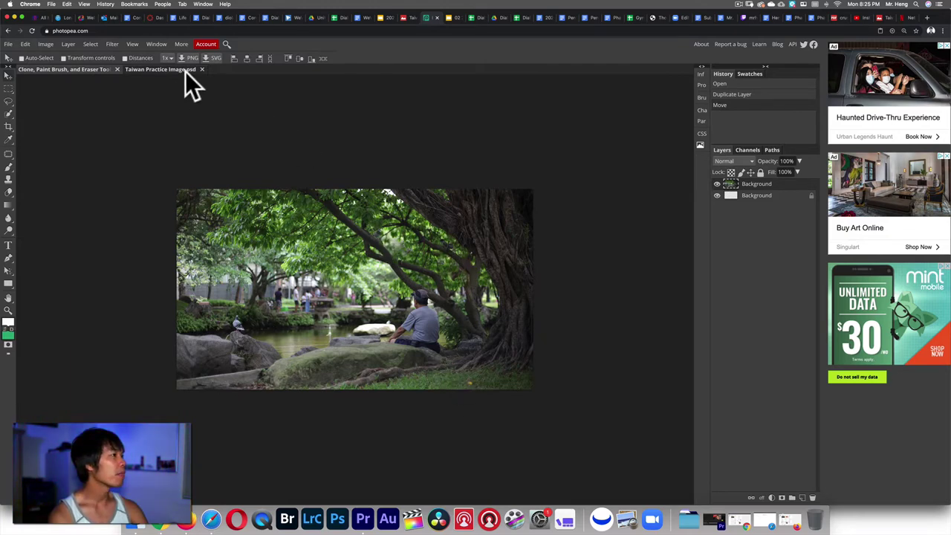
Check the agenda slide, close the practice image's browser tab and return to Photopea
{"action": "left_click", "coordinate": [384, 16]}
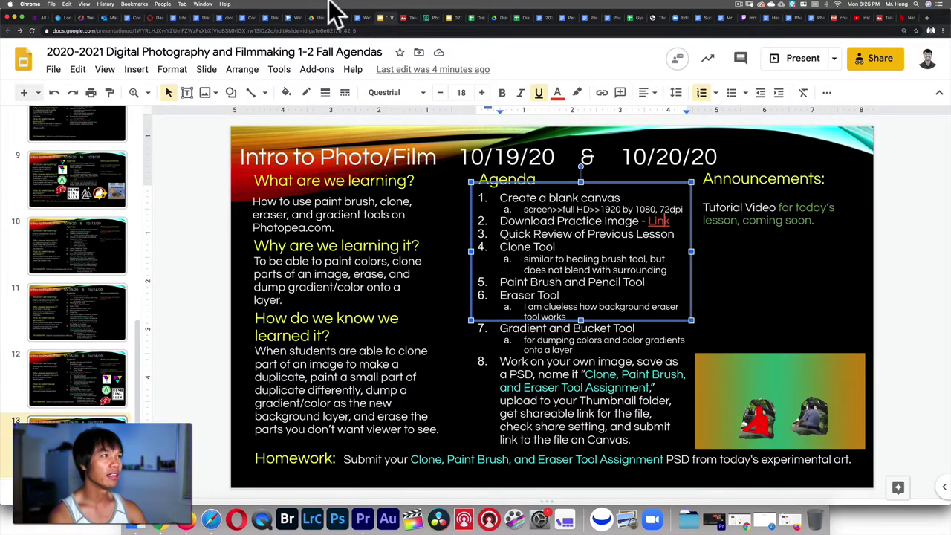
{"action": "left_click", "coordinate": [414, 16]}
{"action": "left_click", "coordinate": [416, 16]}
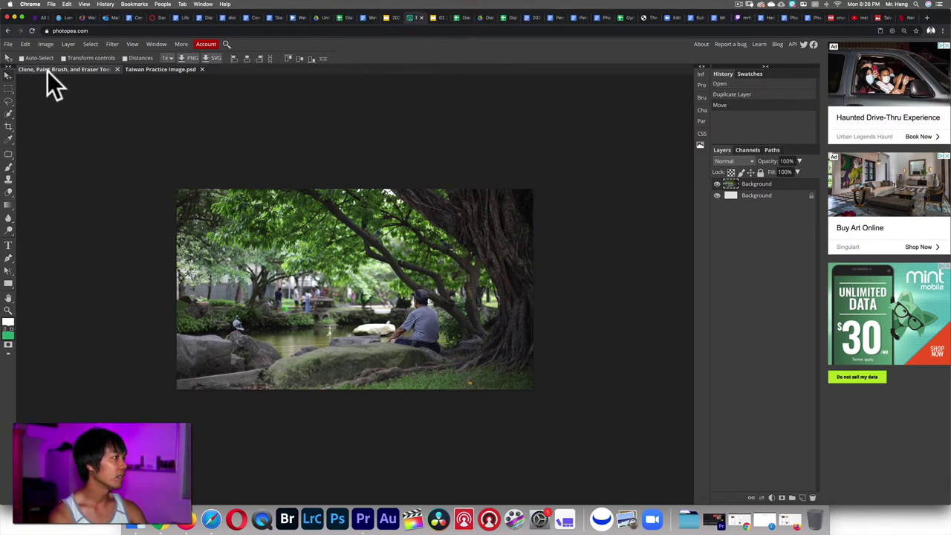
Remove the yellow leaf from the grass near the tree roots using the Spot Healing Brush Tool
{"action": "left_click", "coordinate": [9, 154]}
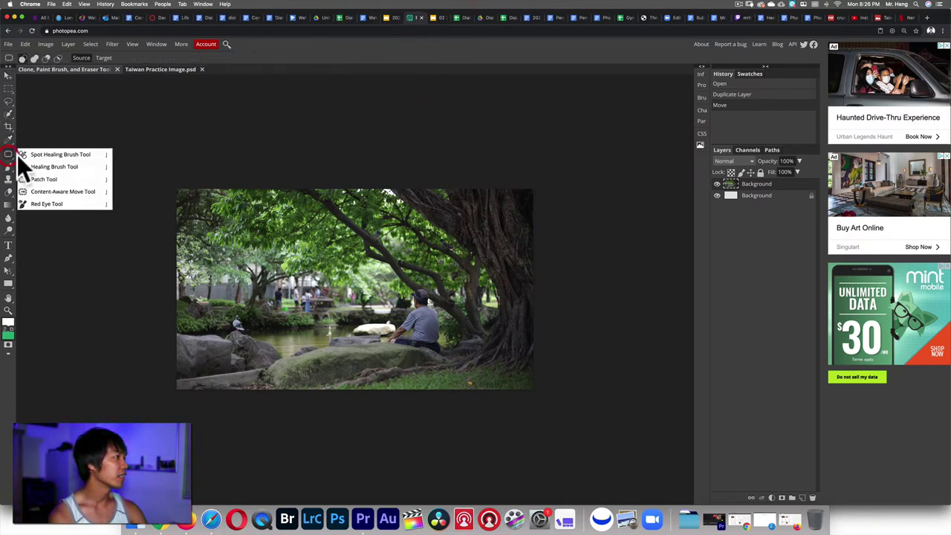
{"action": "left_click", "coordinate": [46, 153]}
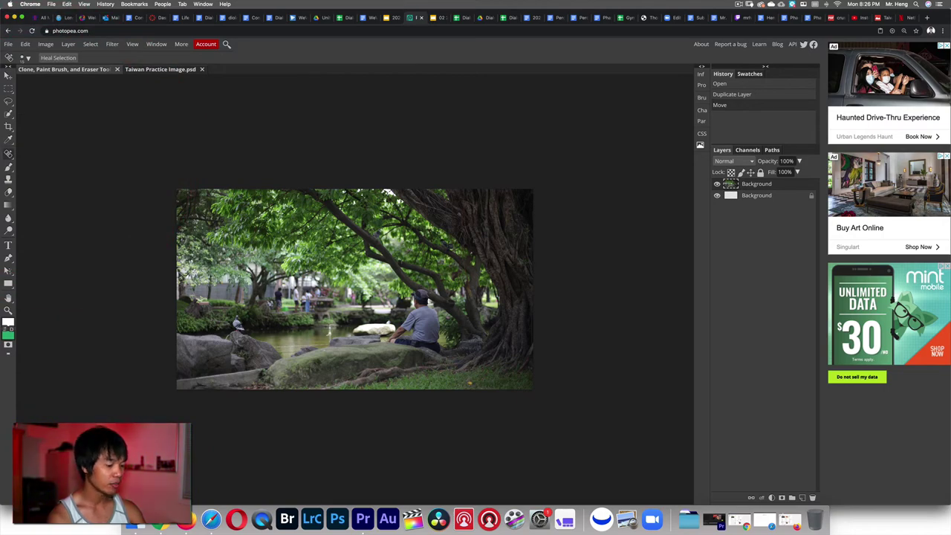
{"action": "key", "text": "super+plus"}
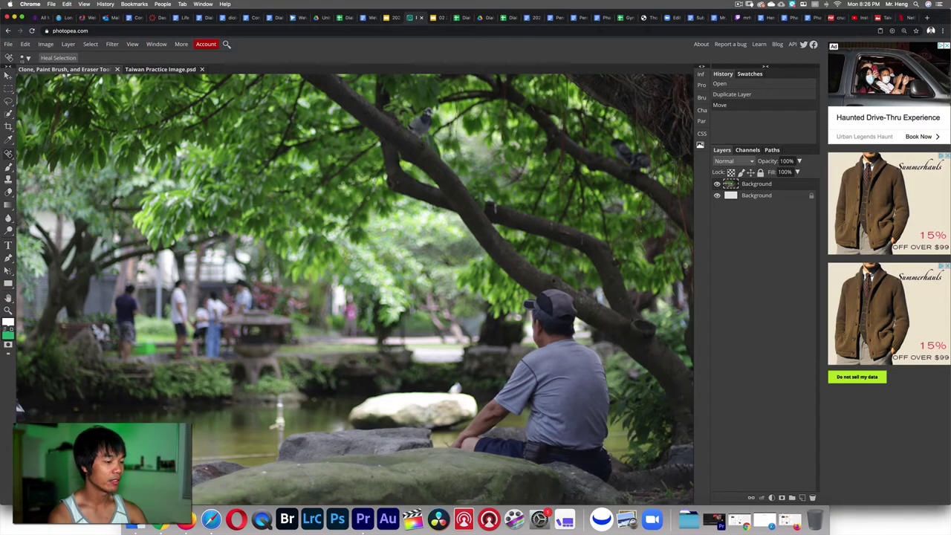
{"action": "left_click_drag", "start_coordinate": [594, 445], "coordinate": [266, 314]}
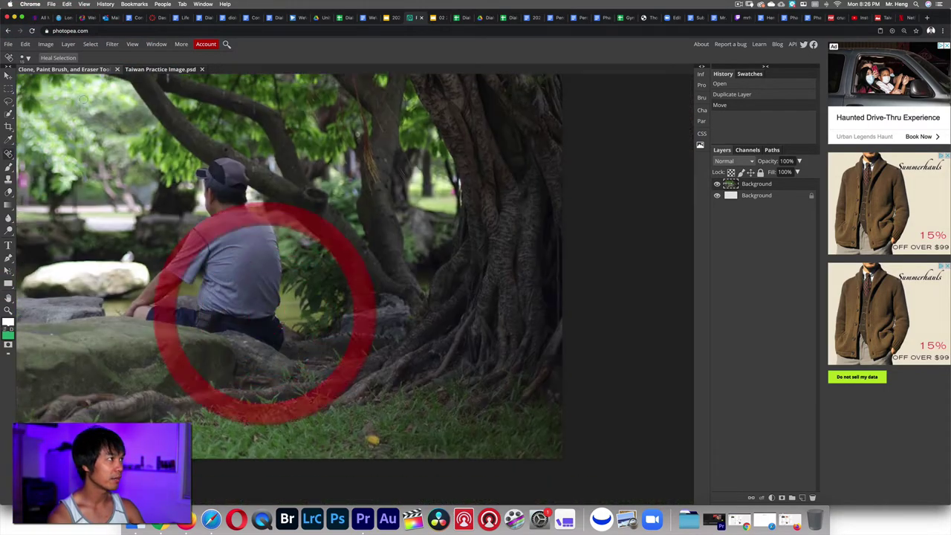
{"action": "left_click", "coordinate": [132, 44]}
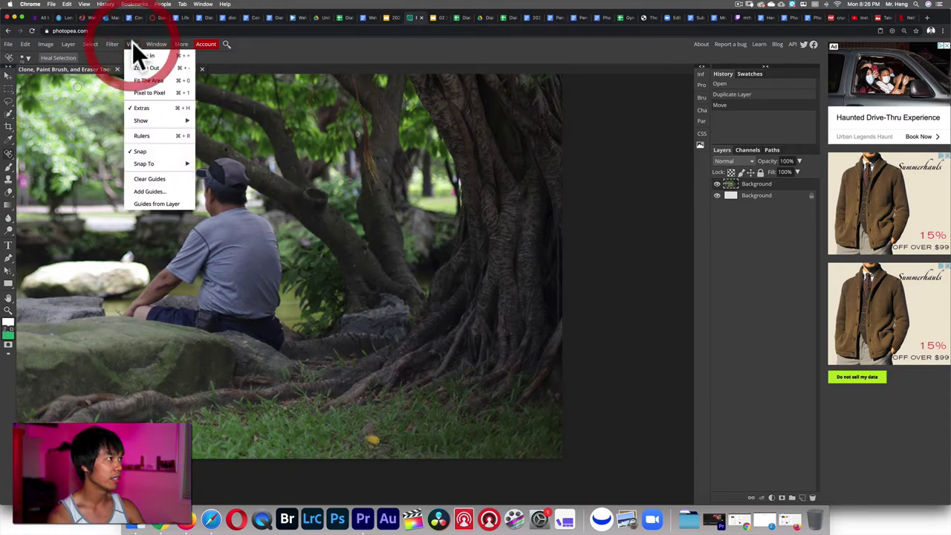
{"action": "left_click", "coordinate": [8, 153]}
{"action": "left_click", "coordinate": [26, 153]}
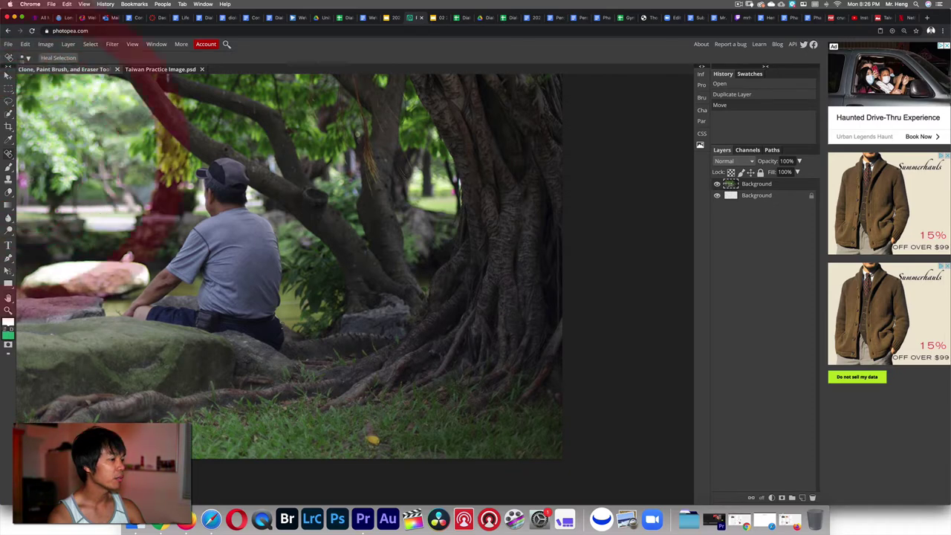
{"action": "left_click_drag", "start_coordinate": [376, 442], "coordinate": [373, 440]}
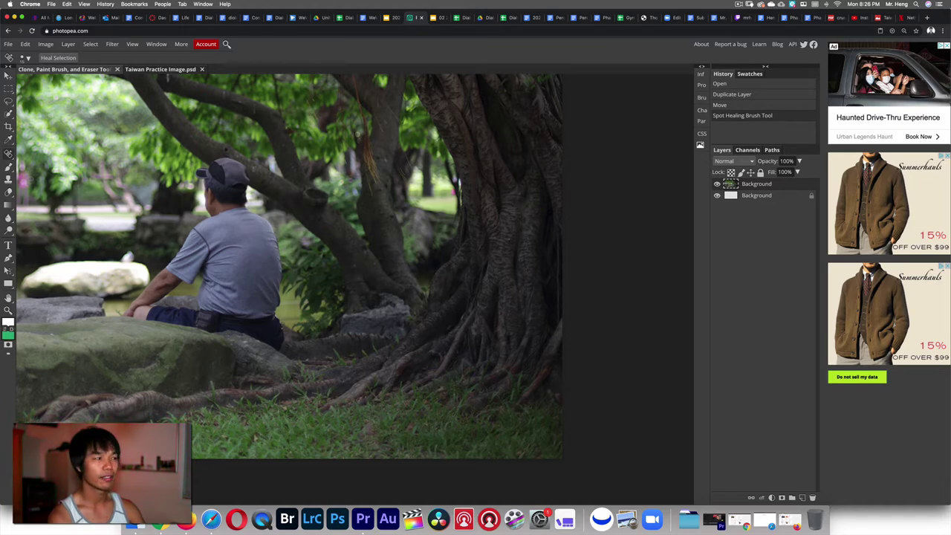
Reselect the Spot Healing Brush Tool and undo the healing of the yellow leaf
{"action": "right_click", "coordinate": [9, 155]}
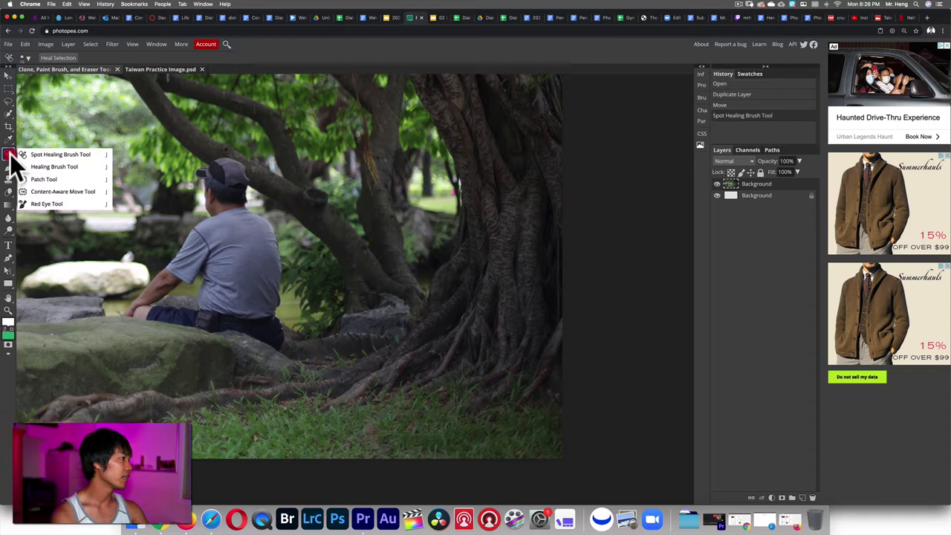
{"action": "left_click", "coordinate": [29, 155]}
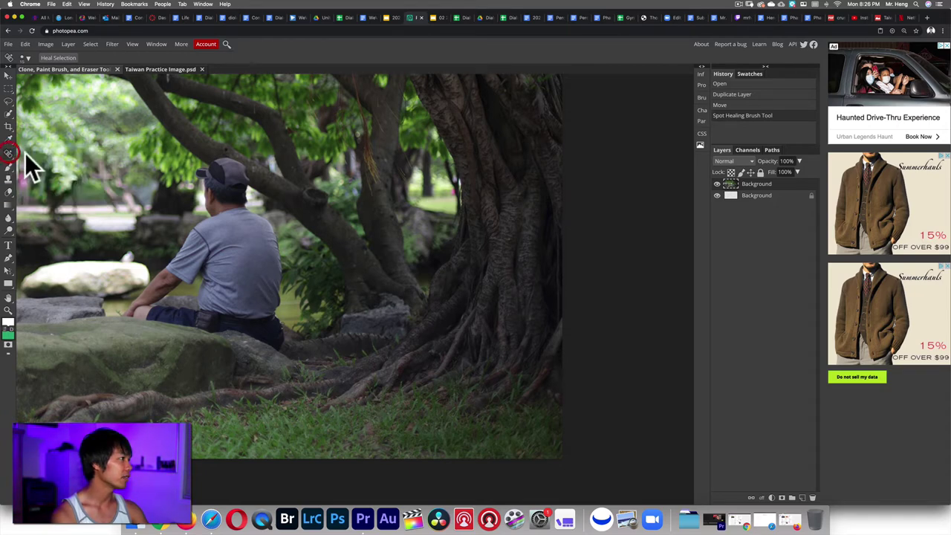
{"action": "key", "text": "super+z"}
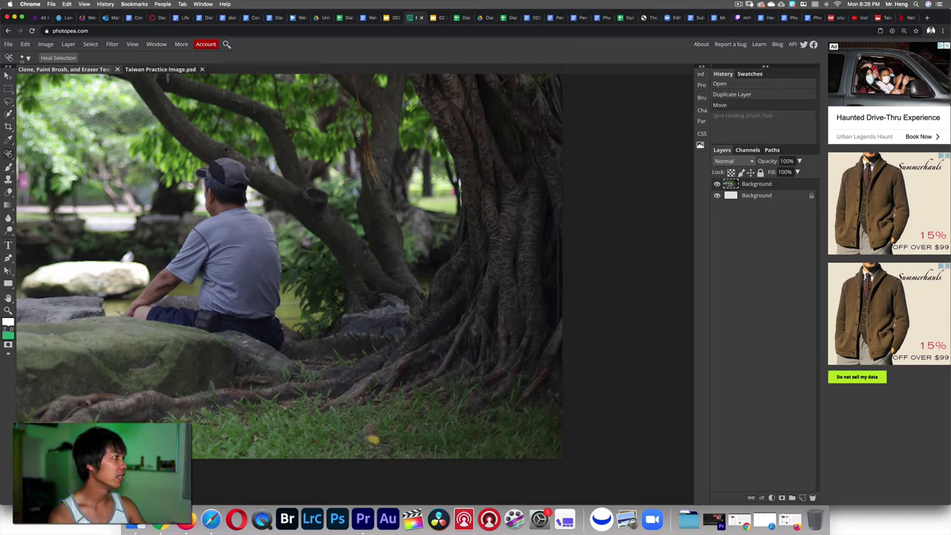
Cover the yellow leaf near the tree roots with sampled grass using the Healing Brush Tool
{"action": "right_click", "coordinate": [9, 154]}
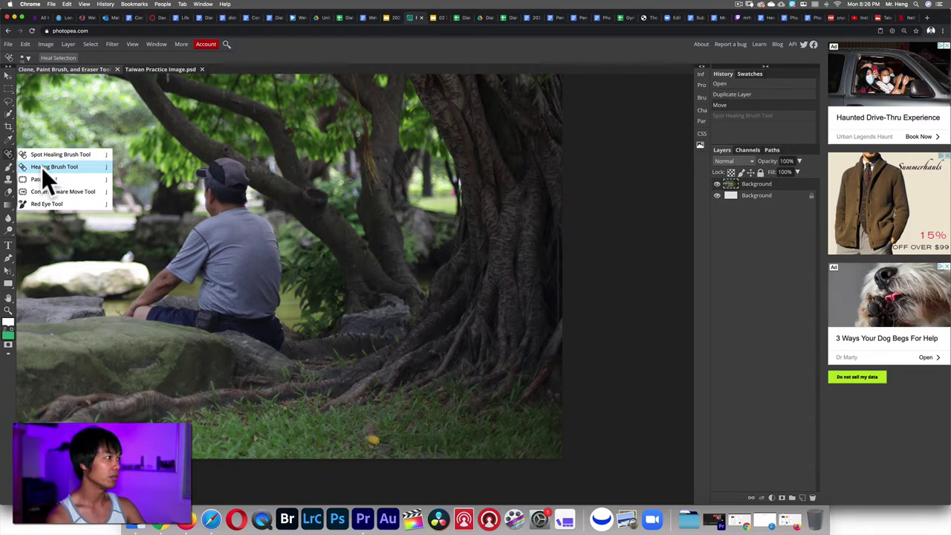
{"action": "left_click", "coordinate": [41, 167]}
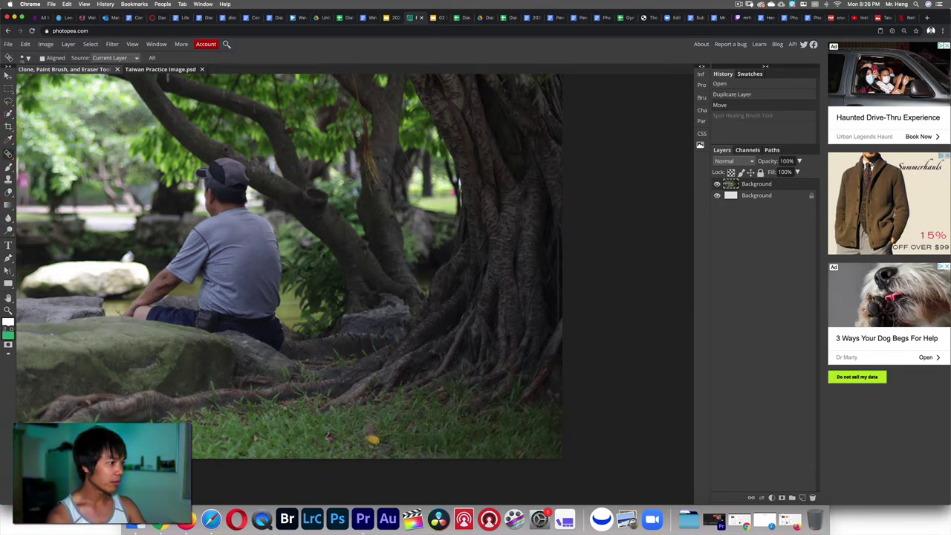
{"action": "left_click", "coordinate": [316, 438]}
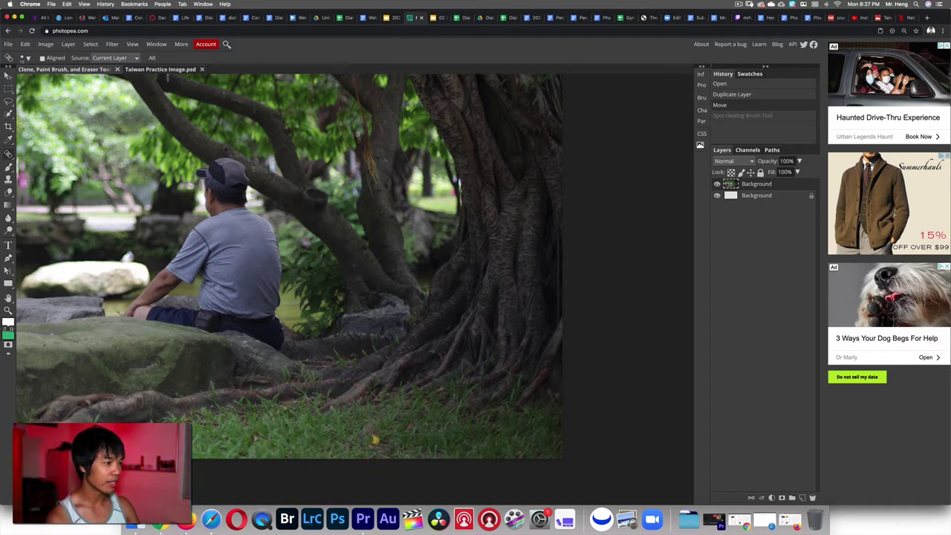
{"action": "left_click", "coordinate": [370, 438]}
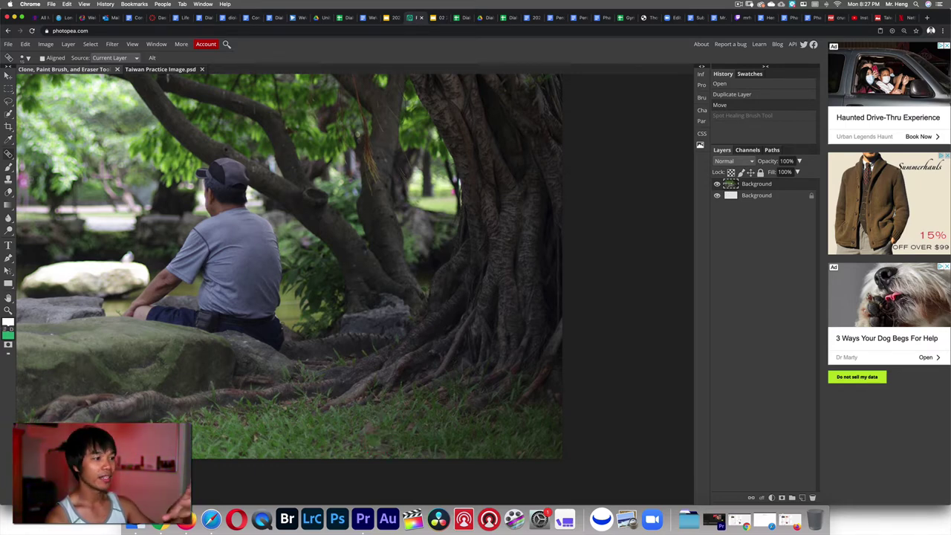
{"action": "left_click", "coordinate": [375, 416]}
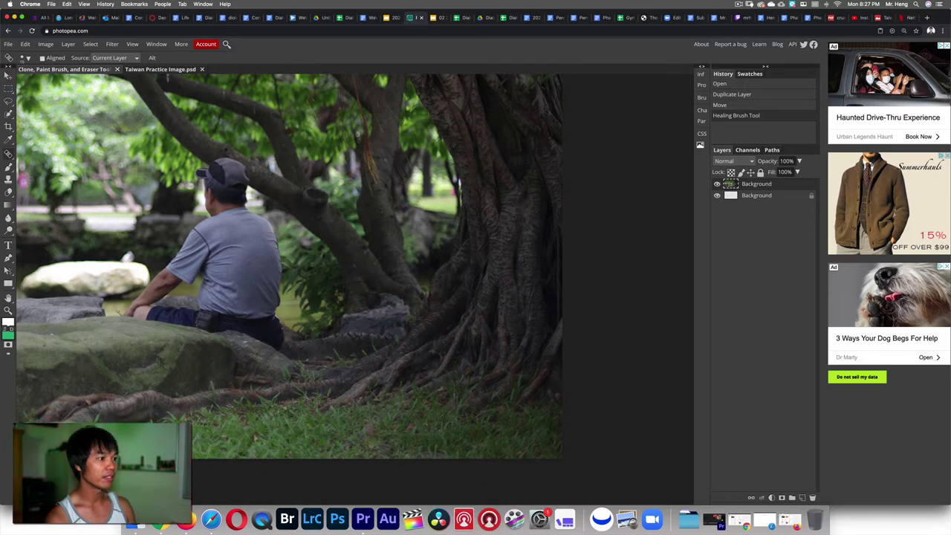
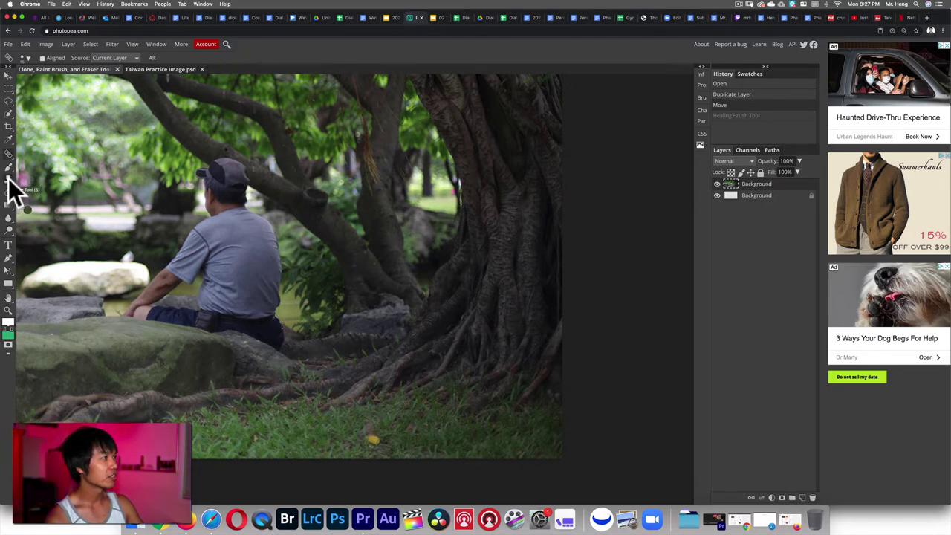
Paint sampled grass over the yellow leaf near the tree roots with the Clone Tool
{"action": "left_click", "coordinate": [8, 179]}
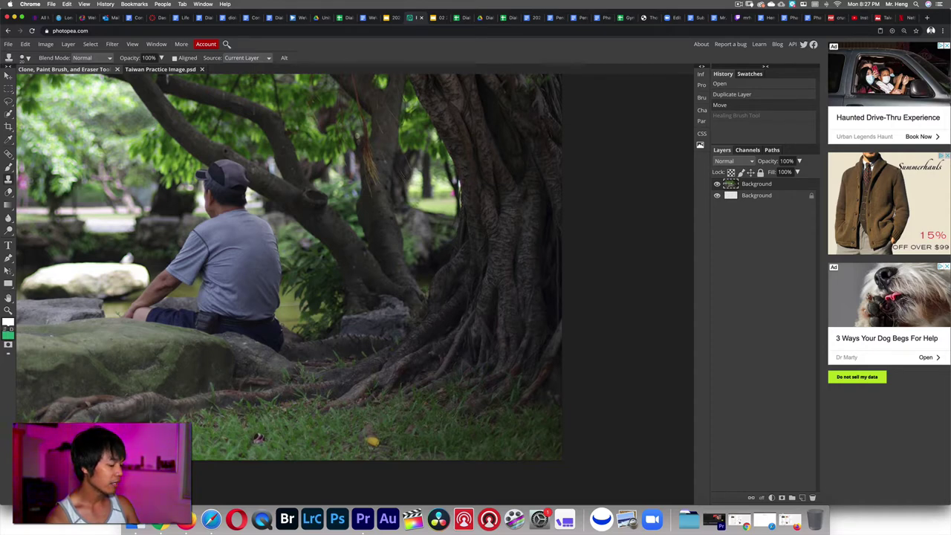
{"action": "left_click", "coordinate": [259, 437], "text": "alt"}
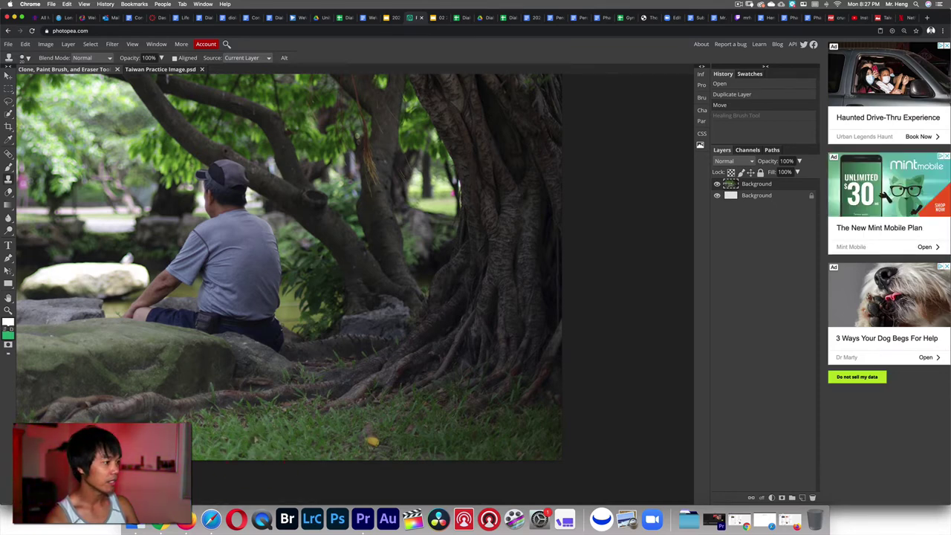
{"action": "mouse_move", "coordinate": [375, 441]}
{"action": "left_mouse_down"}
{"action": "mouse_move", "coordinate": [371, 433]}
{"action": "mouse_move", "coordinate": [364, 442]}
{"action": "left_mouse_up"}
{"action": "left_click", "coordinate": [371, 438]}
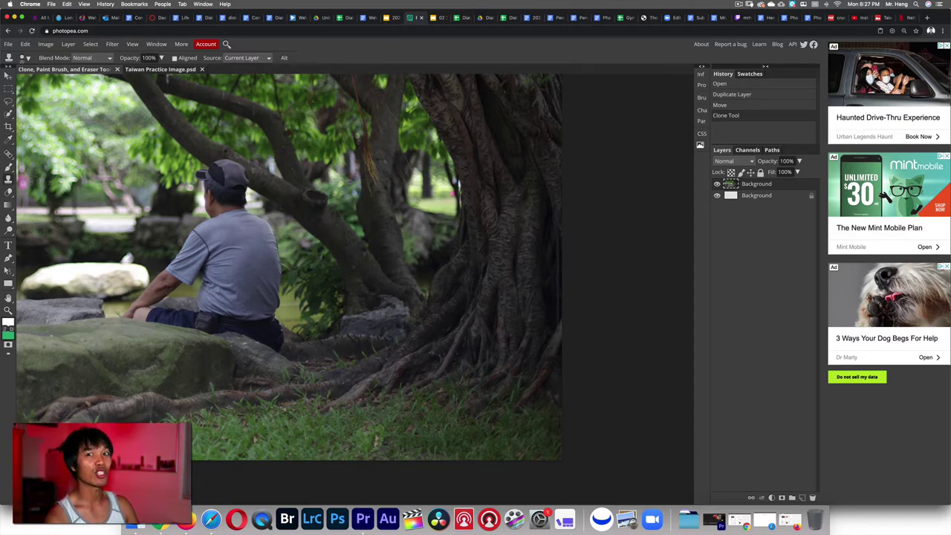
Undo the clone stroke over the yellow leaf while keeping the photo's placement on the canvas
{"action": "key", "text": "super+z"}
{"action": "key", "text": "super+z"}
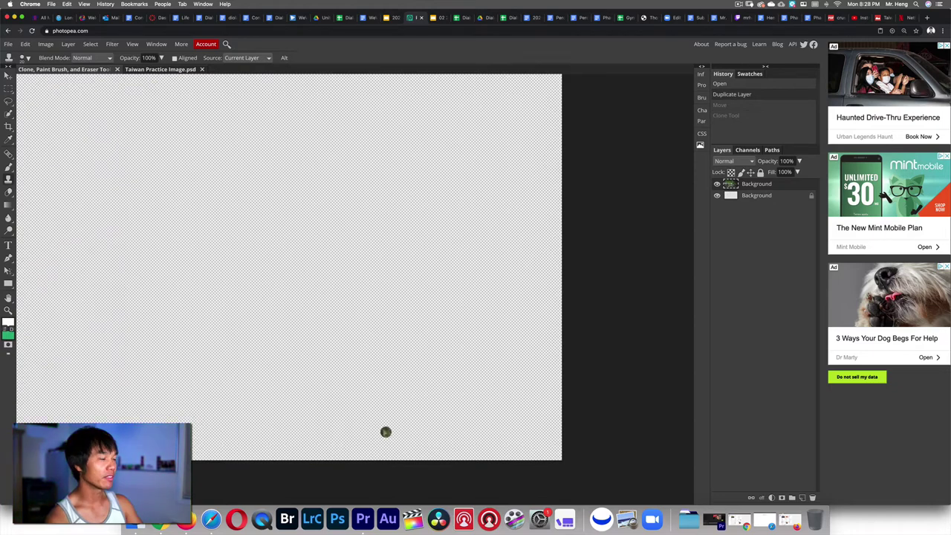
{"action": "key", "text": "super+shift+z"}
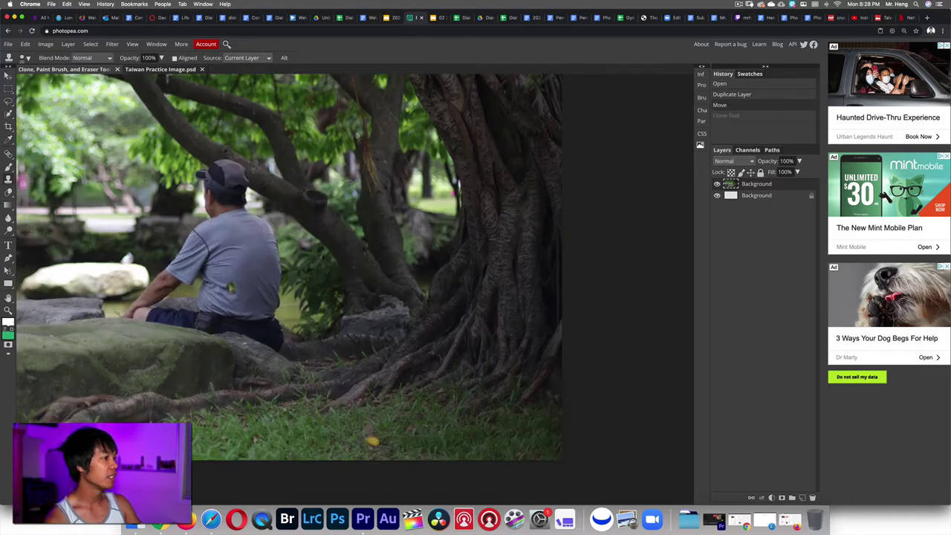
Paint a copy of the pigeon onto the neighbouring flat rock with the Healing Brush Tool, and undo it
{"action": "left_click_drag", "start_coordinate": [206, 350], "coordinate": [424, 340]}
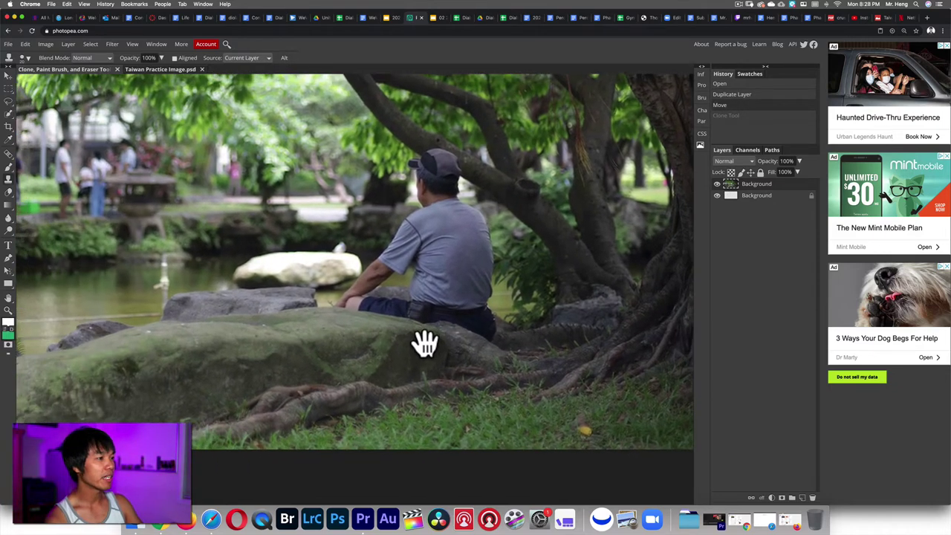
{"action": "left_click_drag", "start_coordinate": [47, 324], "coordinate": [238, 339]}
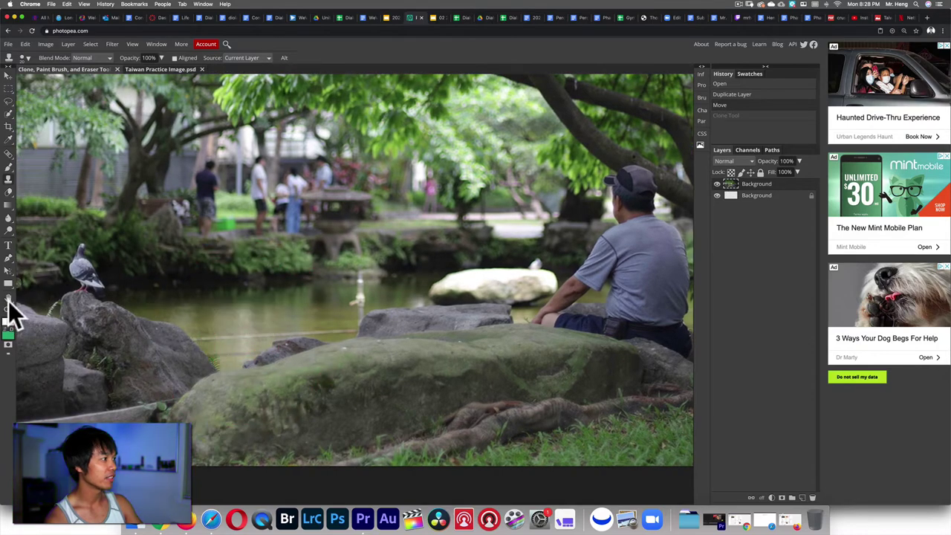
{"action": "left_click_drag", "start_coordinate": [121, 320], "coordinate": [297, 359]}
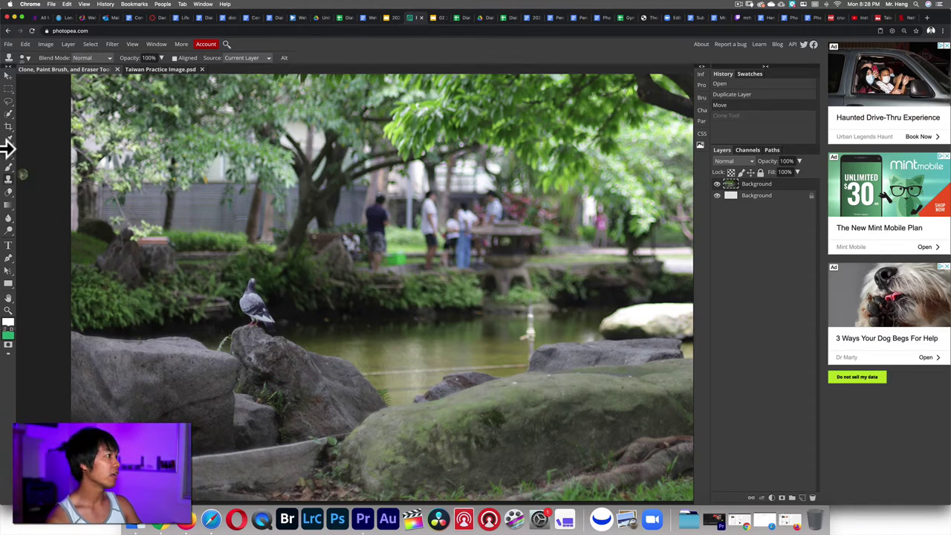
{"action": "left_click", "coordinate": [8, 153]}
{"action": "left_click", "coordinate": [41, 169]}
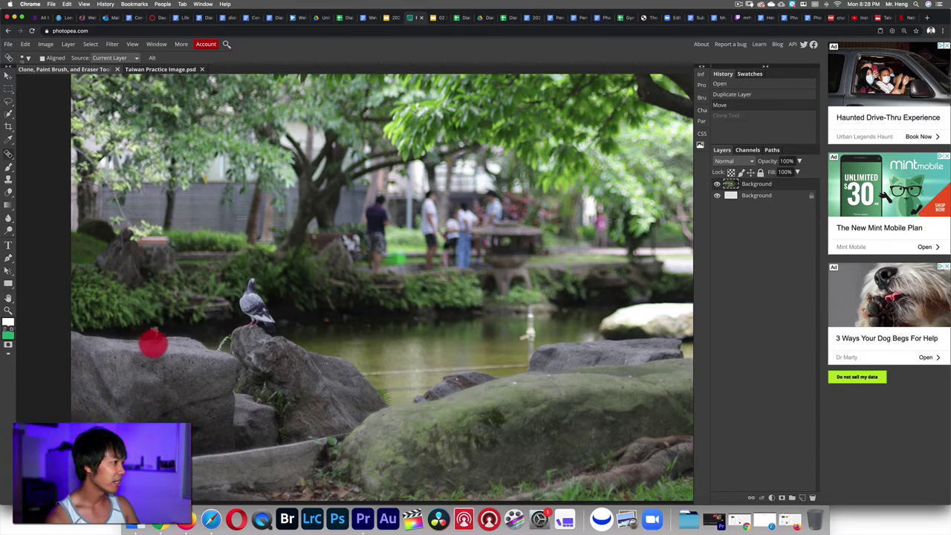
{"action": "mouse_move", "coordinate": [165, 340]}
{"action": "left_mouse_down"}
{"action": "mouse_move", "coordinate": [157, 301]}
{"action": "mouse_move", "coordinate": [143, 309]}
{"action": "mouse_move", "coordinate": [156, 289]}
{"action": "mouse_move", "coordinate": [170, 300]}
{"action": "mouse_move", "coordinate": [146, 316]}
{"action": "mouse_move", "coordinate": [157, 308]}
{"action": "mouse_move", "coordinate": [172, 318]}
{"action": "mouse_move", "coordinate": [163, 329]}
{"action": "mouse_move", "coordinate": [161, 316]}
{"action": "mouse_move", "coordinate": [151, 341]}
{"action": "mouse_move", "coordinate": [162, 338]}
{"action": "mouse_move", "coordinate": [177, 309]}
{"action": "mouse_move", "coordinate": [172, 301]}
{"action": "mouse_move", "coordinate": [140, 335]}
{"action": "left_mouse_up"}
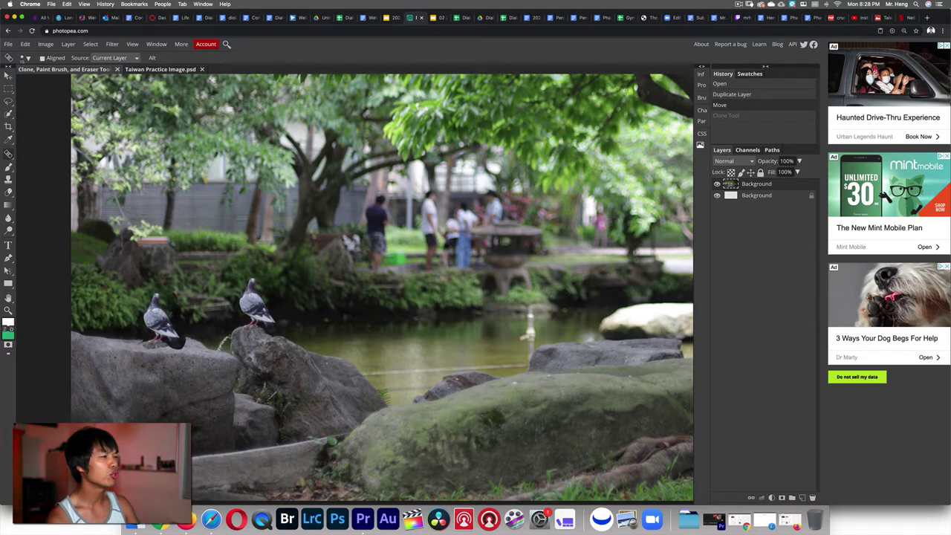
{"action": "left_click", "coordinate": [181, 340]}
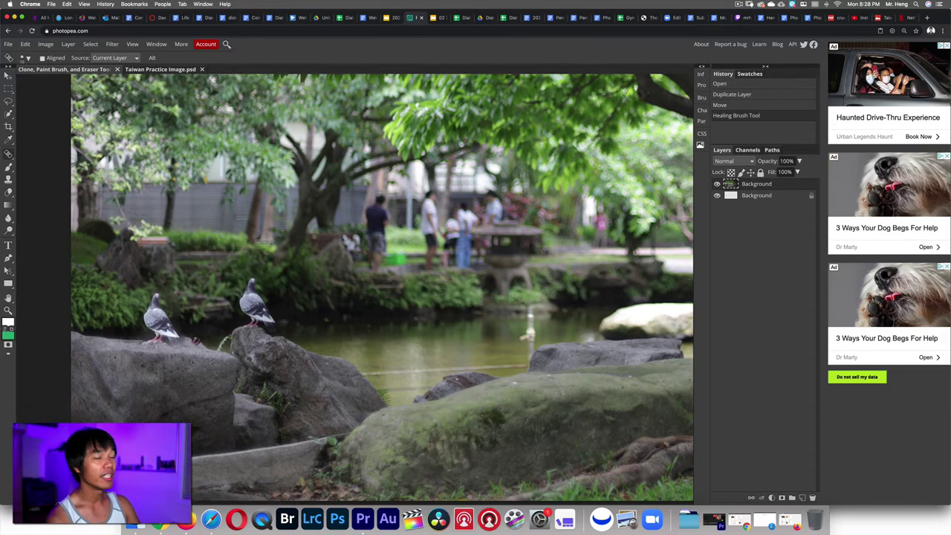
{"action": "key", "text": "super+z"}
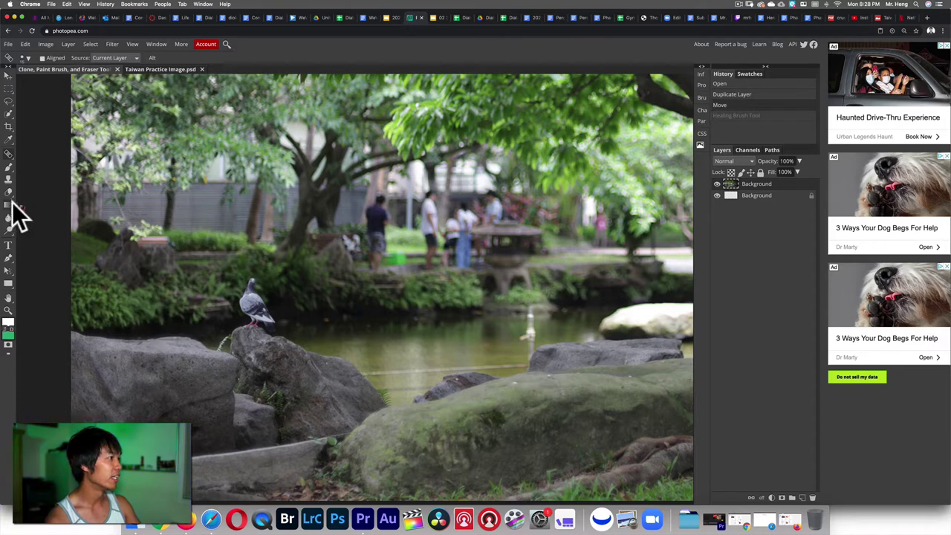
Sample the pigeon with the Clone Tool and paint copies onto the flat rock and the pond-side slope of its own rock
{"action": "left_click", "coordinate": [9, 182]}
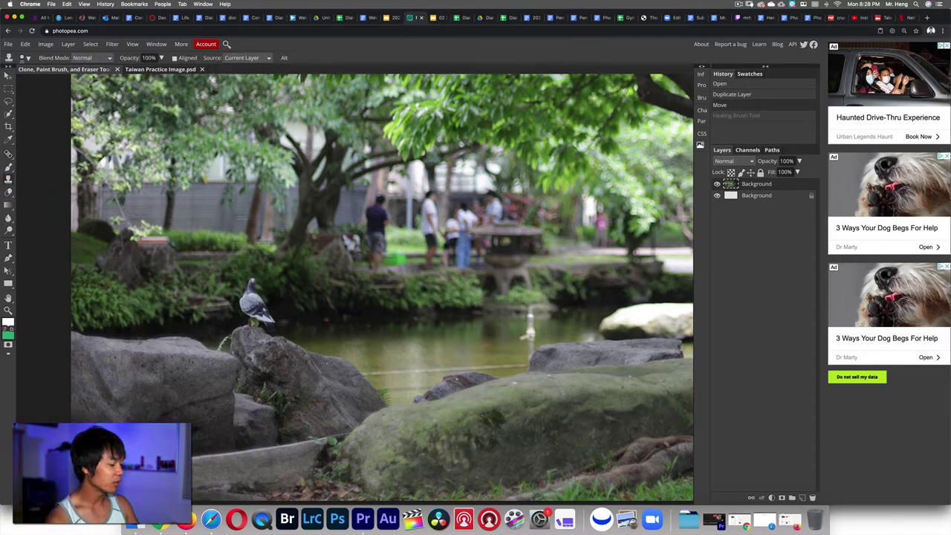
{"action": "left_click", "coordinate": [252, 323], "text": "alt"}
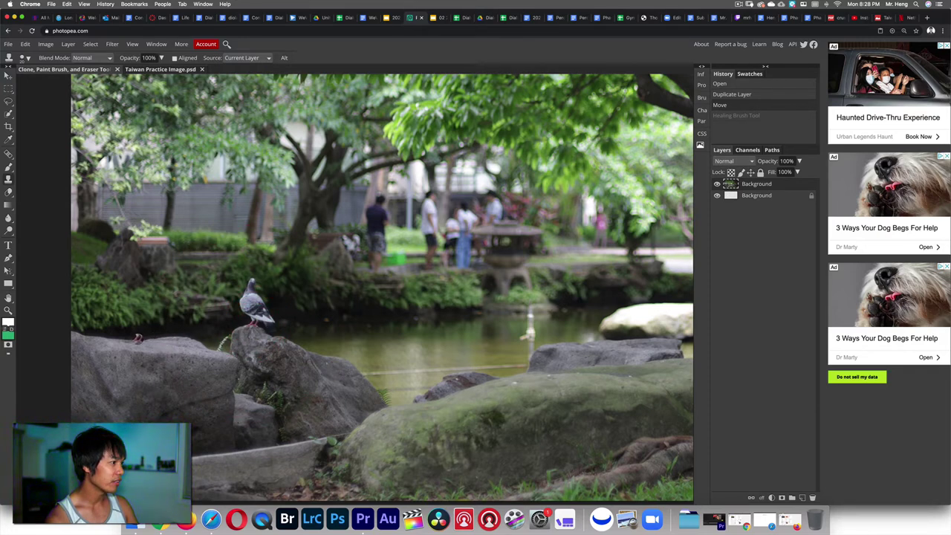
{"action": "mouse_move", "coordinate": [137, 339]}
{"action": "left_mouse_down"}
{"action": "mouse_move", "coordinate": [159, 333]}
{"action": "mouse_move", "coordinate": [155, 318]}
{"action": "mouse_move", "coordinate": [131, 303]}
{"action": "mouse_move", "coordinate": [117, 314]}
{"action": "mouse_move", "coordinate": [127, 310]}
{"action": "left_mouse_up"}
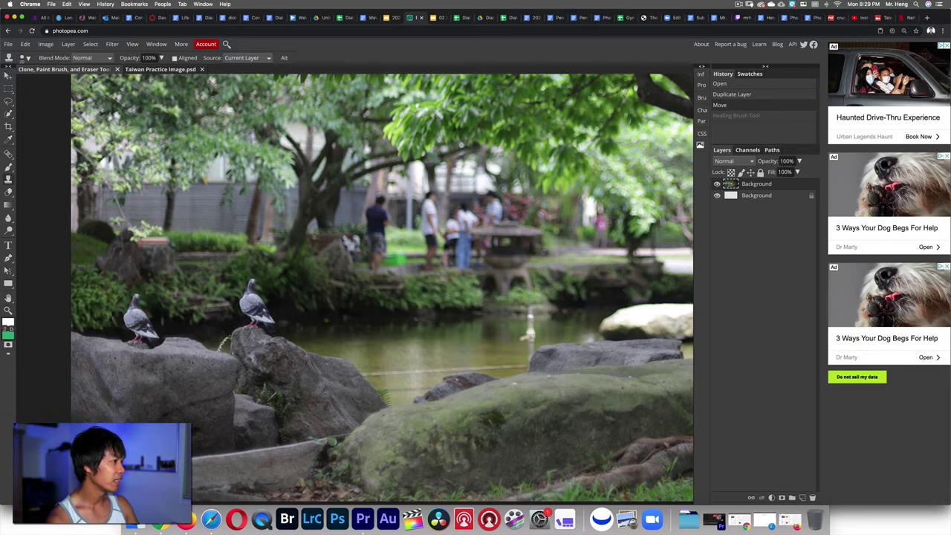
{"action": "left_click", "coordinate": [127, 318]}
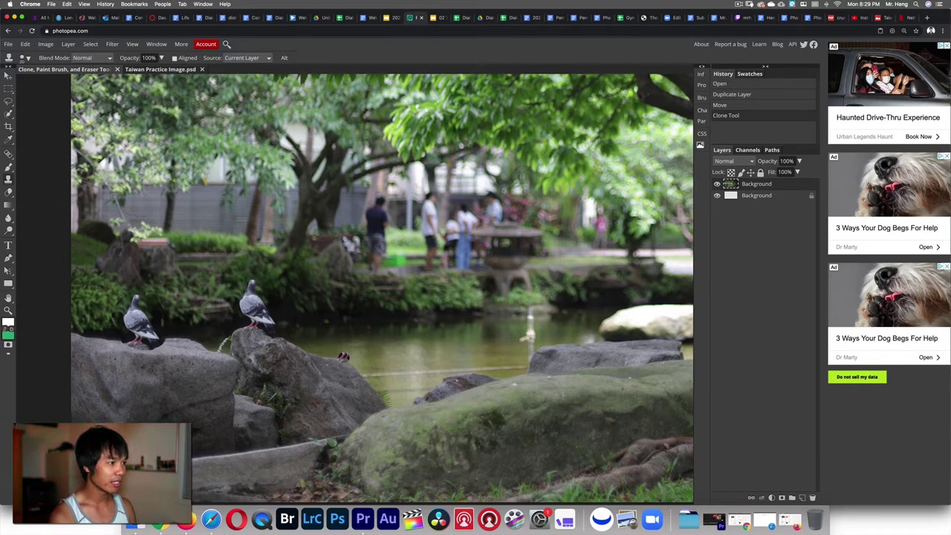
{"action": "mouse_move", "coordinate": [343, 357]}
{"action": "left_mouse_down"}
{"action": "mouse_move", "coordinate": [333, 329]}
{"action": "mouse_move", "coordinate": [350, 325]}
{"action": "left_mouse_up"}
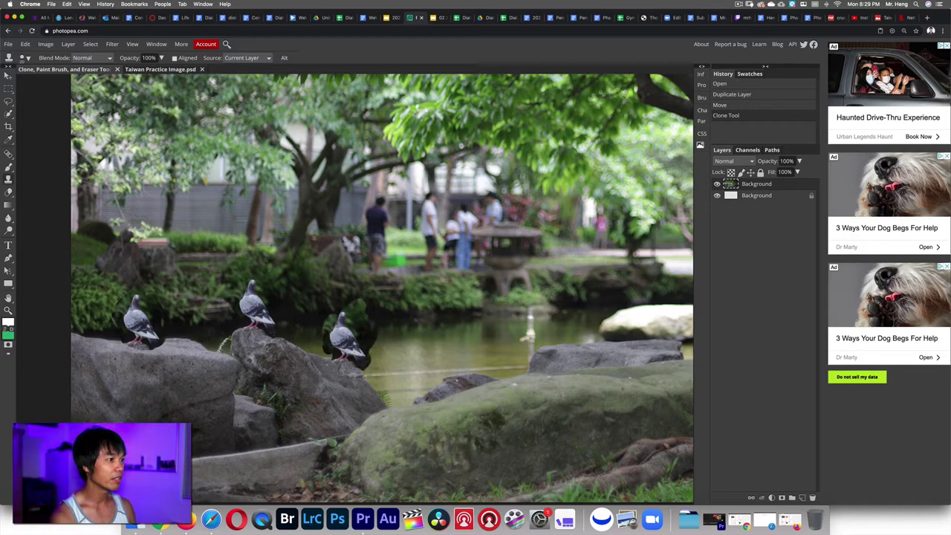
Stamp small clone dabs of the pigeon's feet across the pond and paint another pigeon copy on the far bank
{"action": "left_click", "coordinate": [424, 343]}
{"action": "left_click", "coordinate": [466, 339]}
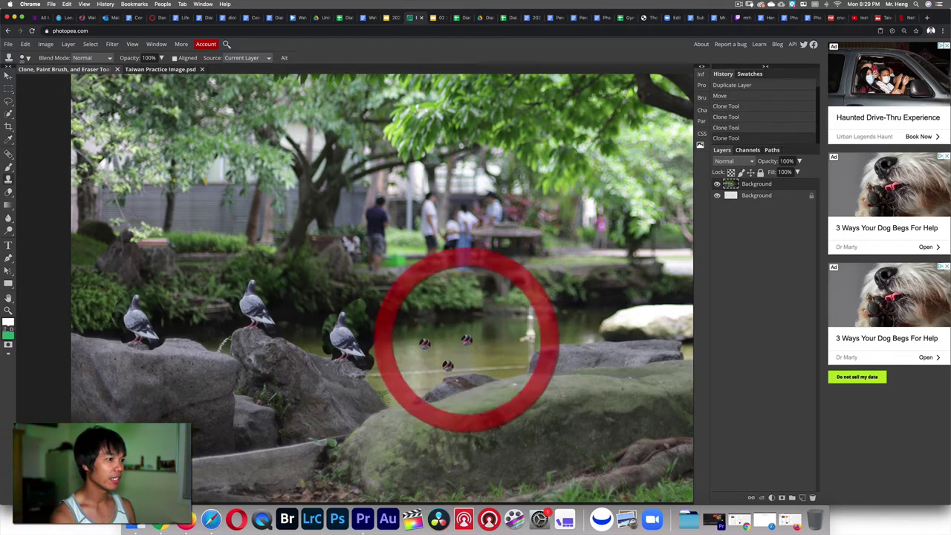
{"action": "left_click", "coordinate": [446, 366]}
{"action": "left_click", "coordinate": [401, 366]}
{"action": "left_click", "coordinate": [442, 323]}
{"action": "left_click", "coordinate": [483, 325]}
{"action": "left_click", "coordinate": [504, 313]}
{"action": "left_click", "coordinate": [500, 344]}
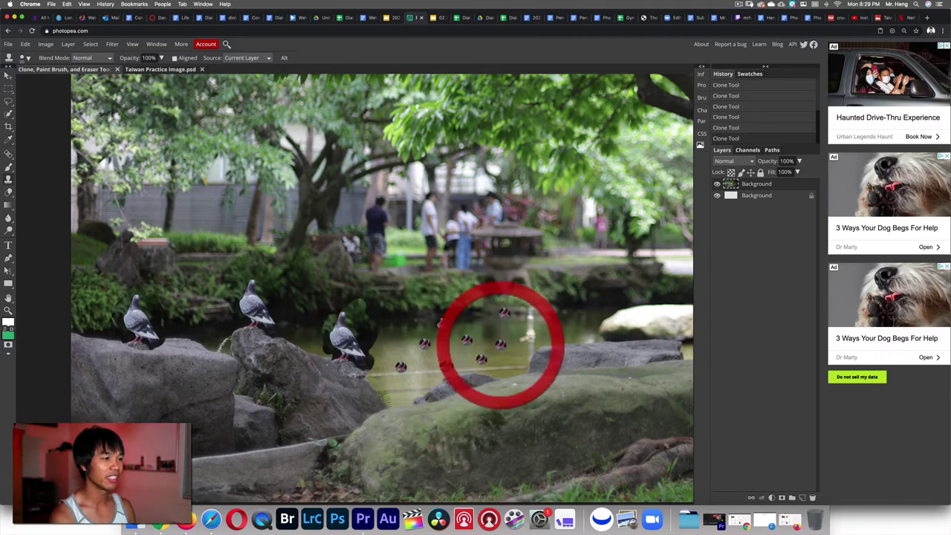
{"action": "left_click", "coordinate": [480, 358]}
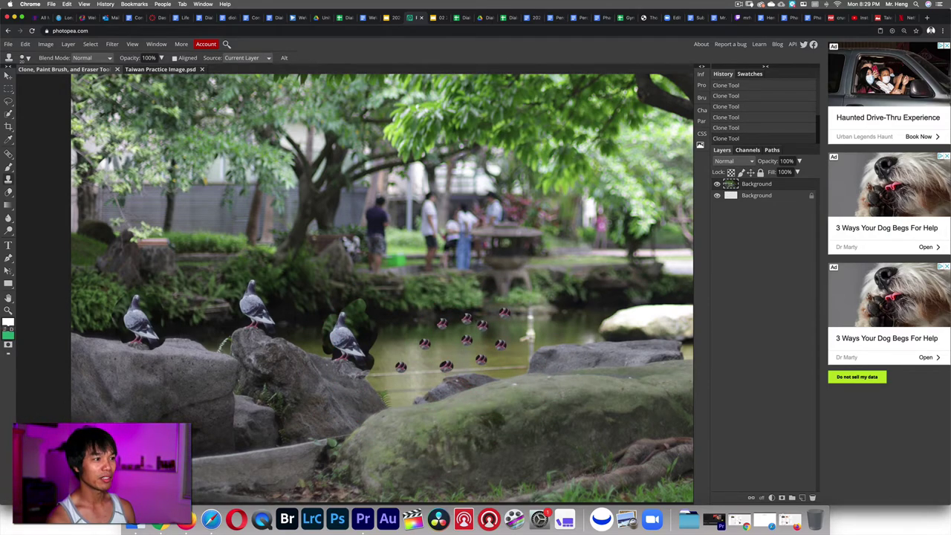
{"action": "mouse_move", "coordinate": [392, 261]}
{"action": "left_mouse_down"}
{"action": "mouse_move", "coordinate": [448, 293]}
{"action": "mouse_move", "coordinate": [439, 307]}
{"action": "mouse_move", "coordinate": [461, 270]}
{"action": "left_mouse_up"}
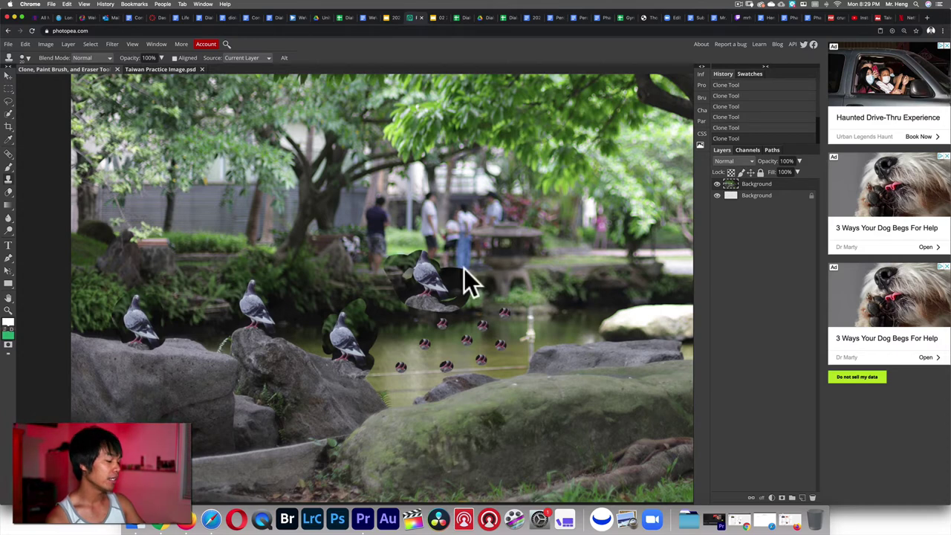
Undo all the cloned pigeons and dabs, leaving only the original pigeon on its rock
{"action": "key", "text": "super+z"}
{"action": "key", "text": "super+z"}
{"action": "key", "text": "super+z"}
{"action": "key", "text": "super+z"}
{"action": "key", "text": "super+z"}
{"action": "key", "text": "super+z"}
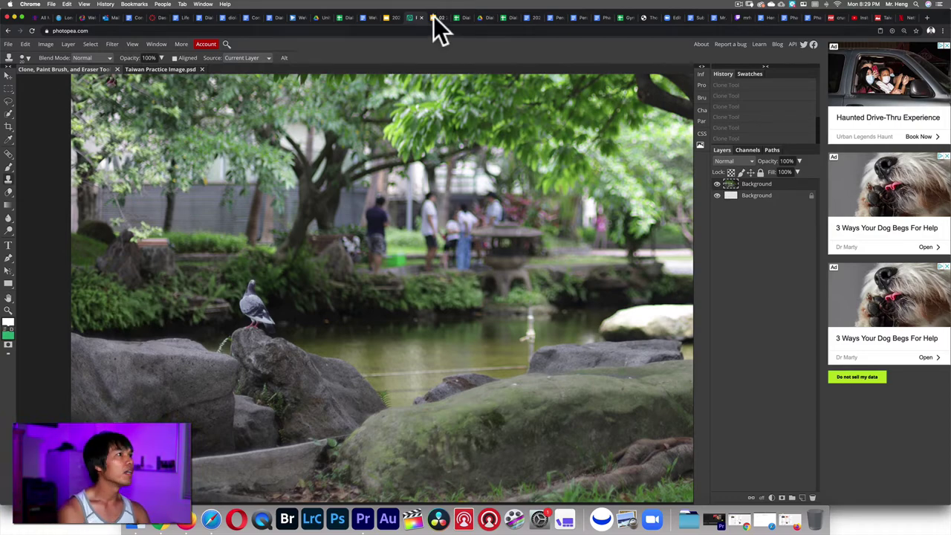
Check the agenda slide in Google Slides, return to Photopea and select the Brush Tool
{"action": "left_click", "coordinate": [392, 15]}
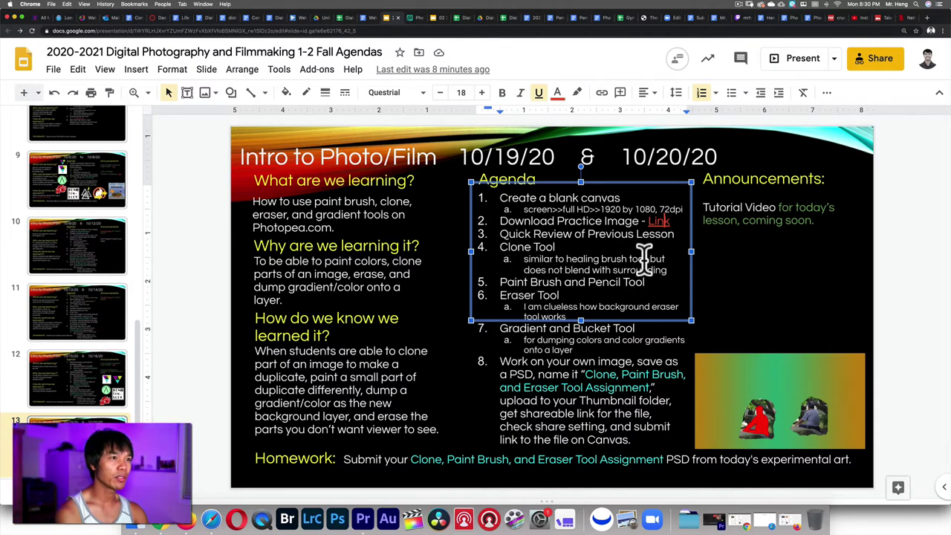
{"action": "left_click", "coordinate": [416, 19]}
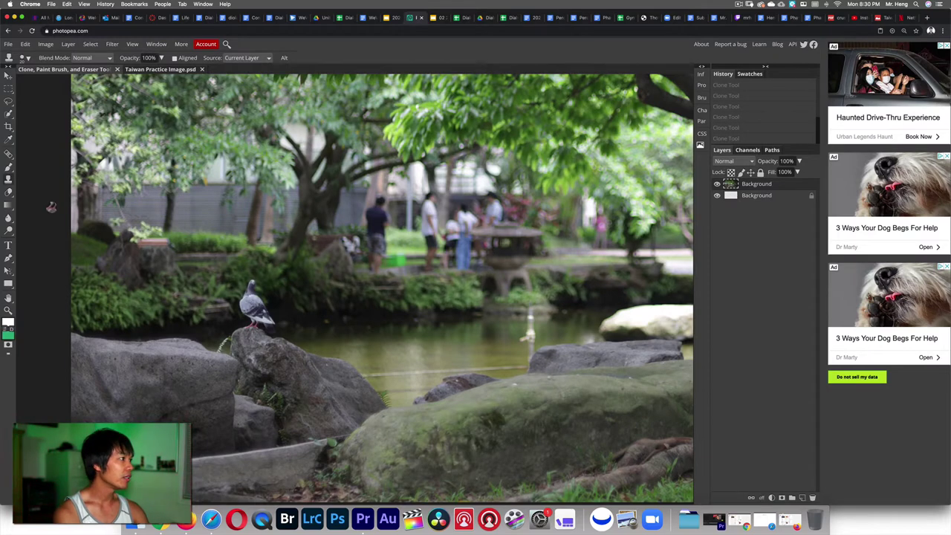
{"action": "right_click", "coordinate": [11, 168]}
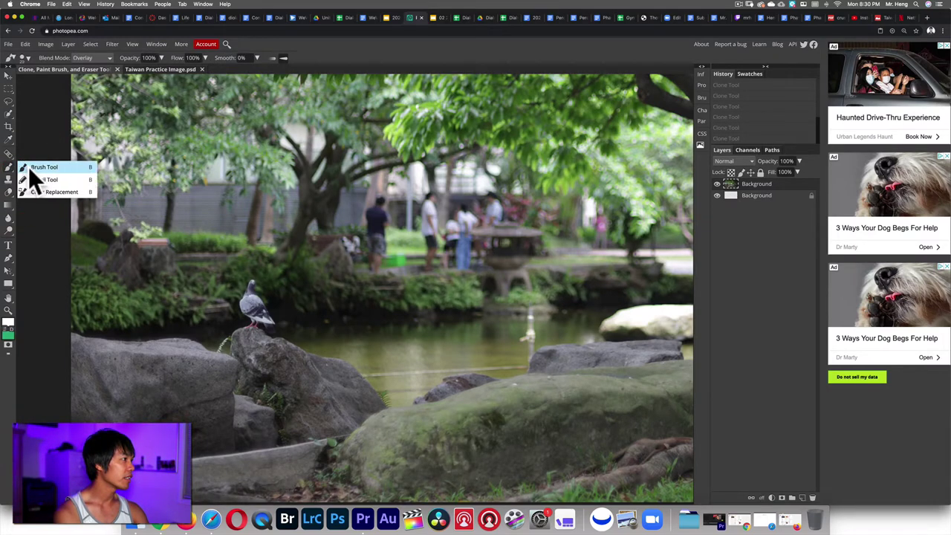
{"action": "left_click", "coordinate": [33, 166]}
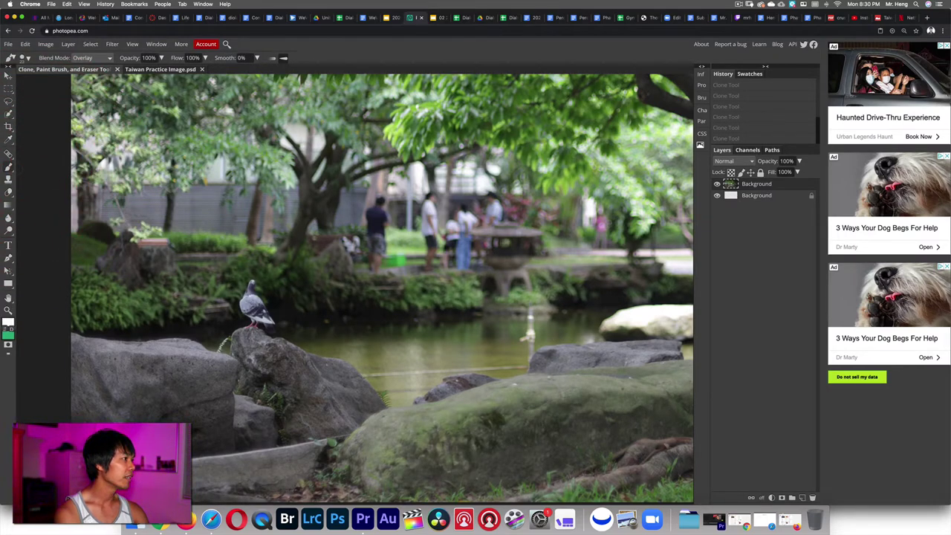
Try to change the foreground color to red by shifting the hue in the Color Picker
{"action": "left_click", "coordinate": [7, 322]}
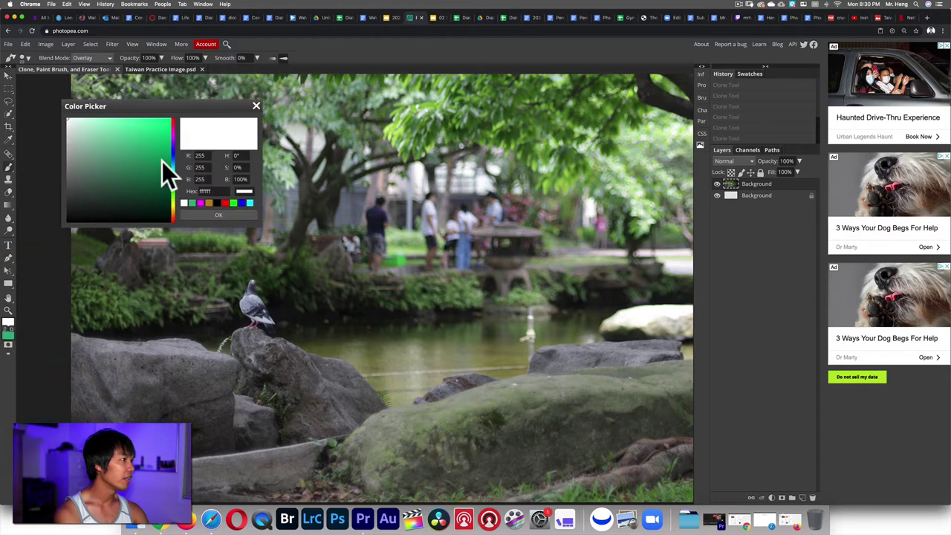
{"action": "left_click_drag", "start_coordinate": [172, 145], "coordinate": [172, 104]}
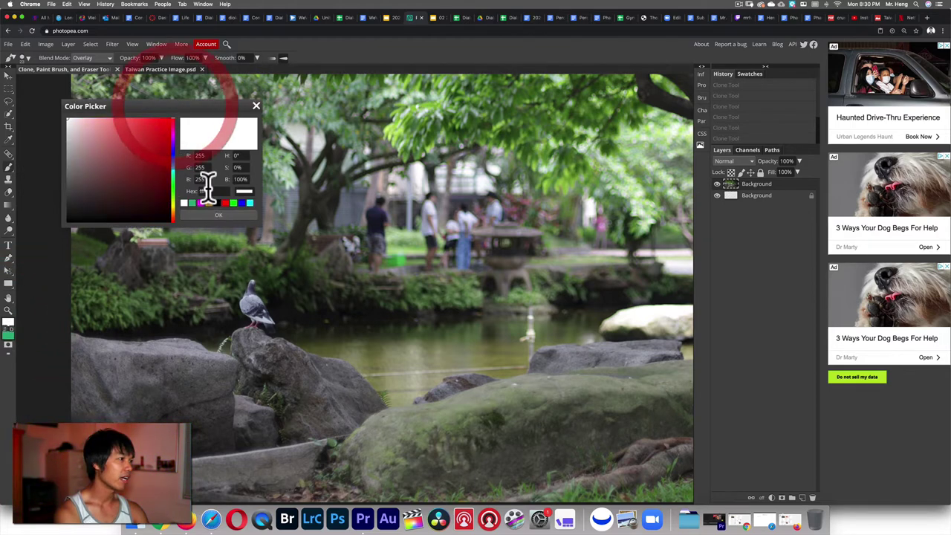
{"action": "left_click", "coordinate": [218, 215]}
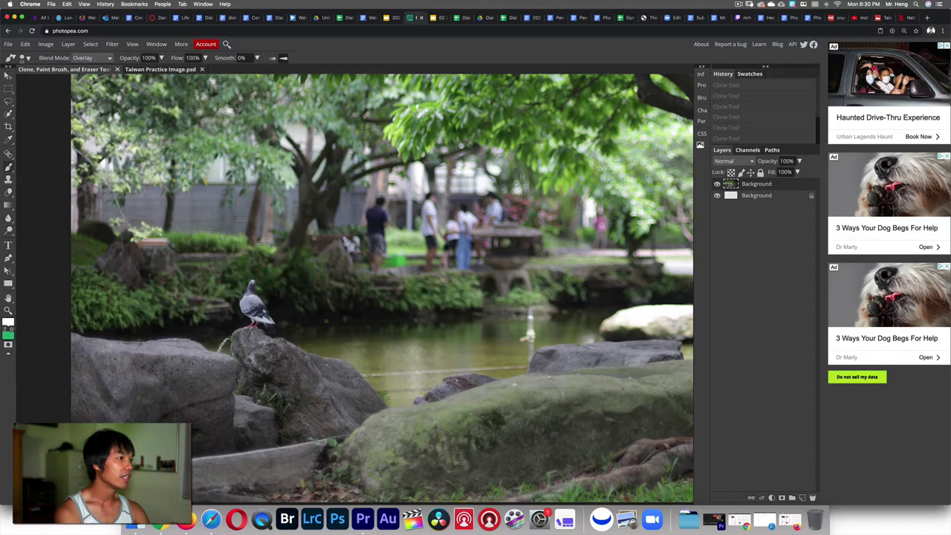
Try a white Overlay brush stroke across the pigeon on the photo layer and undo it
{"action": "left_click", "coordinate": [731, 183]}
{"action": "mouse_move", "coordinate": [260, 291]}
{"action": "left_mouse_down"}
{"action": "mouse_move", "coordinate": [263, 282]}
{"action": "mouse_move", "coordinate": [246, 301]}
{"action": "mouse_move", "coordinate": [258, 301]}
{"action": "left_mouse_up"}
{"action": "key", "text": "super+z"}
{"action": "key", "text": "super+z"}
{"action": "key", "text": "super+z"}
{"action": "key", "text": "super+z"}
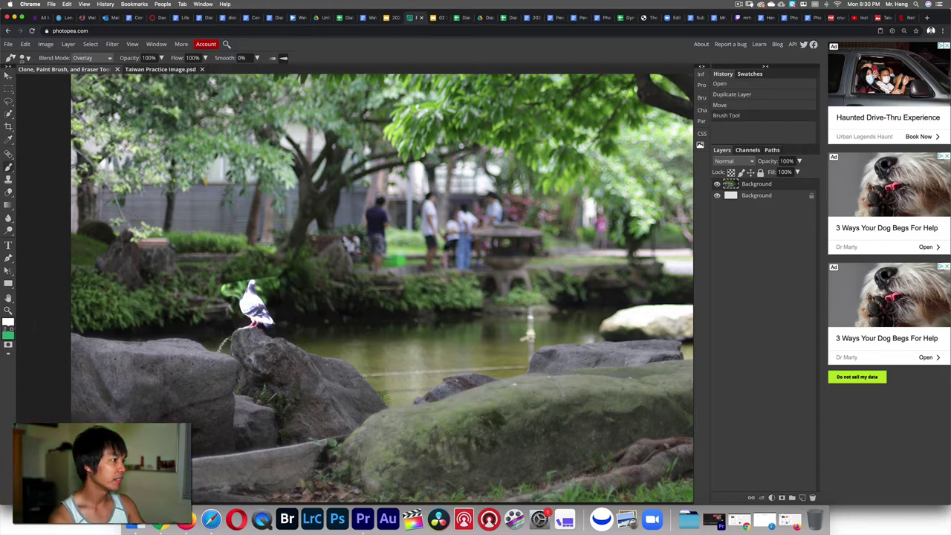
{"action": "key", "text": "super+z"}
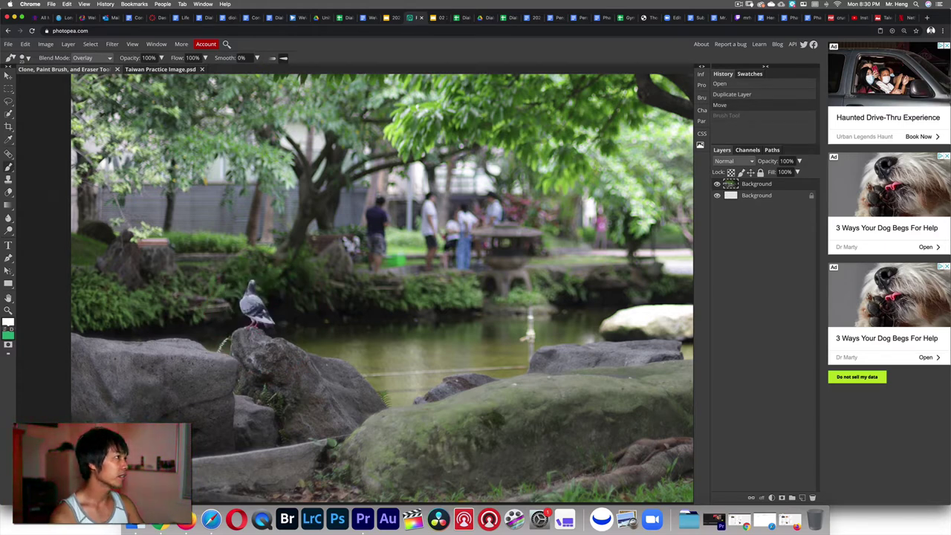
Set the foreground color to red (f80000) and return to the Brush Tool
{"action": "left_click", "coordinate": [8, 283]}
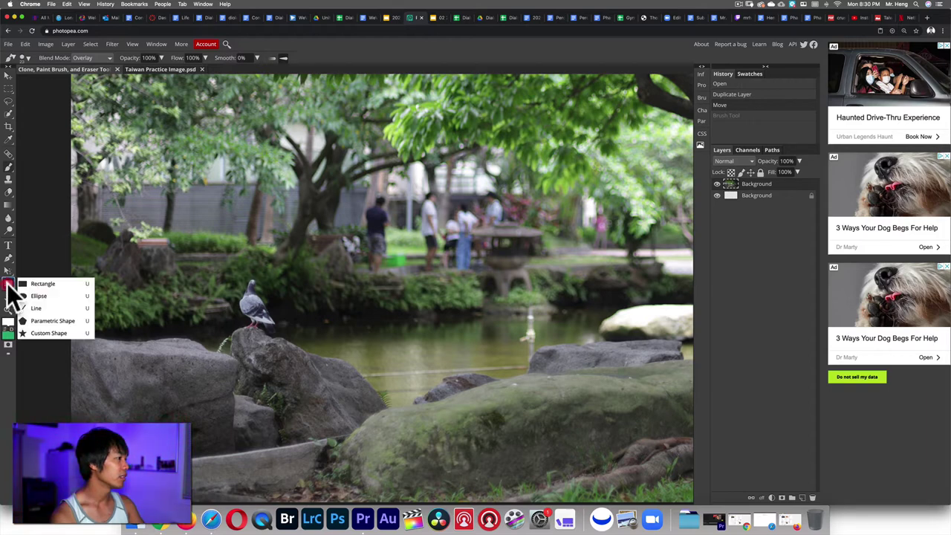
{"action": "left_click", "coordinate": [9, 327]}
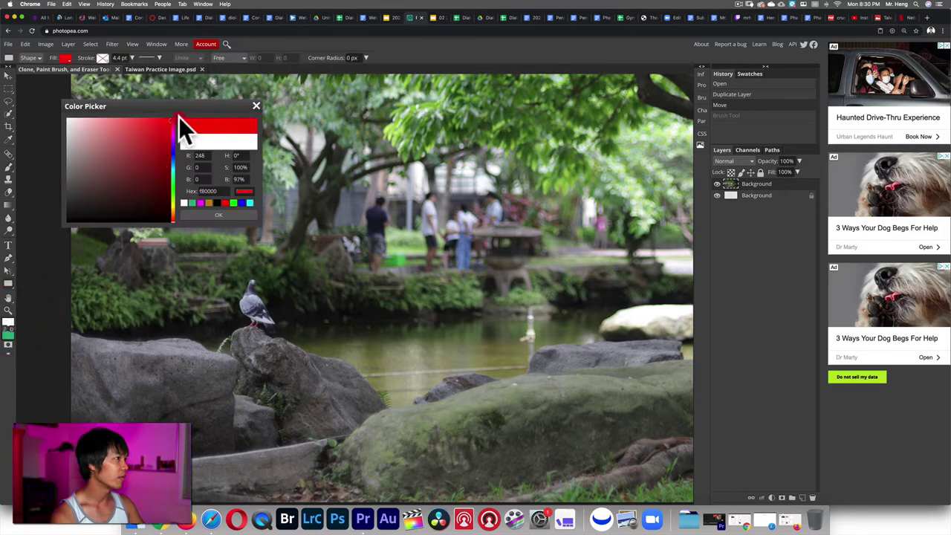
{"action": "left_click", "coordinate": [179, 117]}
{"action": "left_click", "coordinate": [223, 215]}
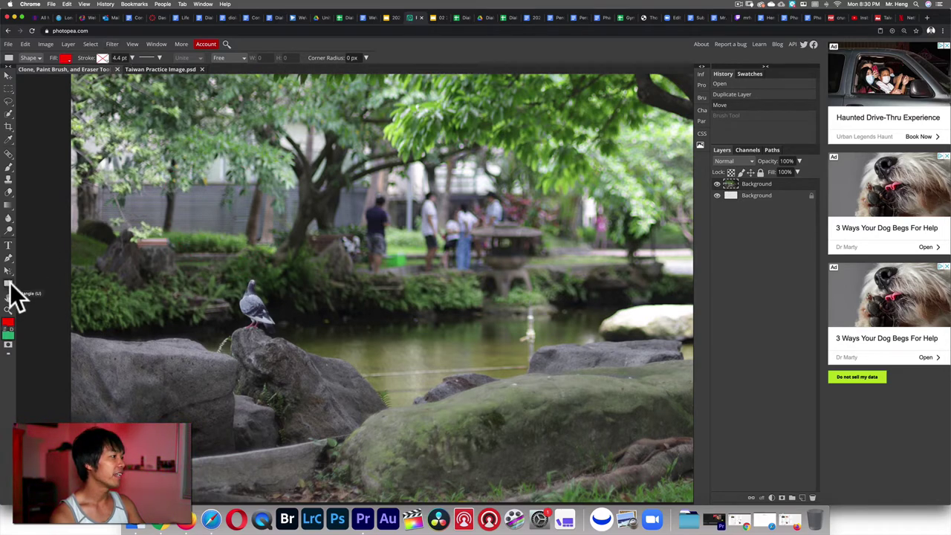
{"action": "left_click", "coordinate": [11, 165]}
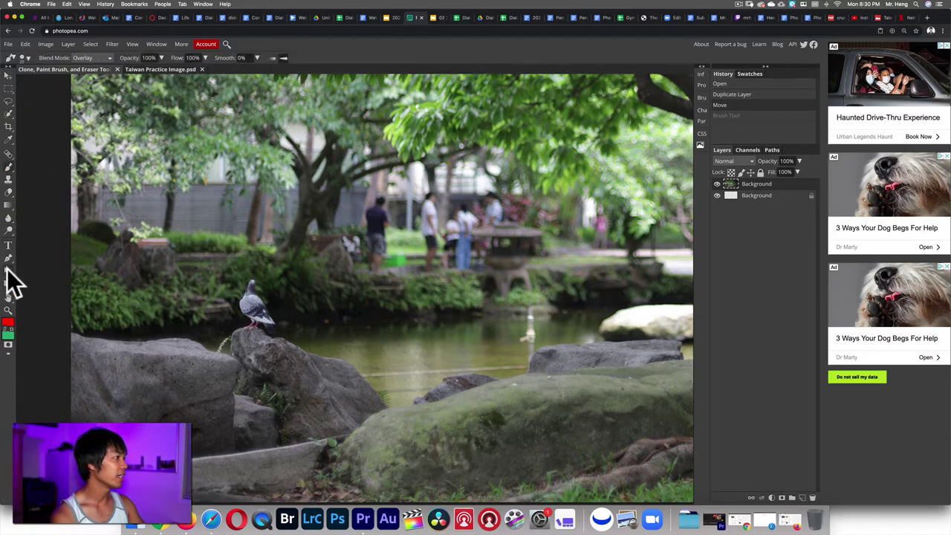
{"action": "left_click", "coordinate": [8, 321]}
{"action": "left_click", "coordinate": [211, 215]}
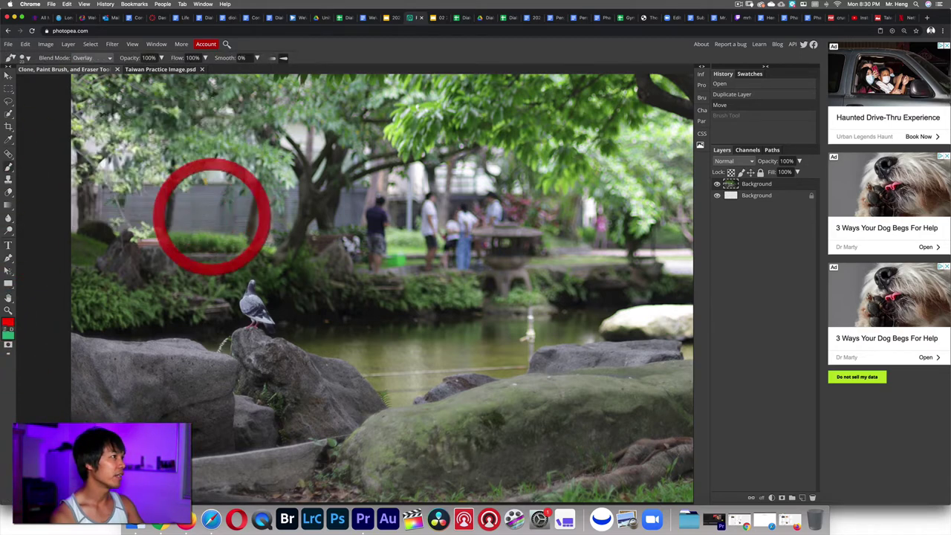
Switch the brush blend mode to Normal, try a red stroke over the pigeon and undo it
{"action": "left_click", "coordinate": [96, 58]}
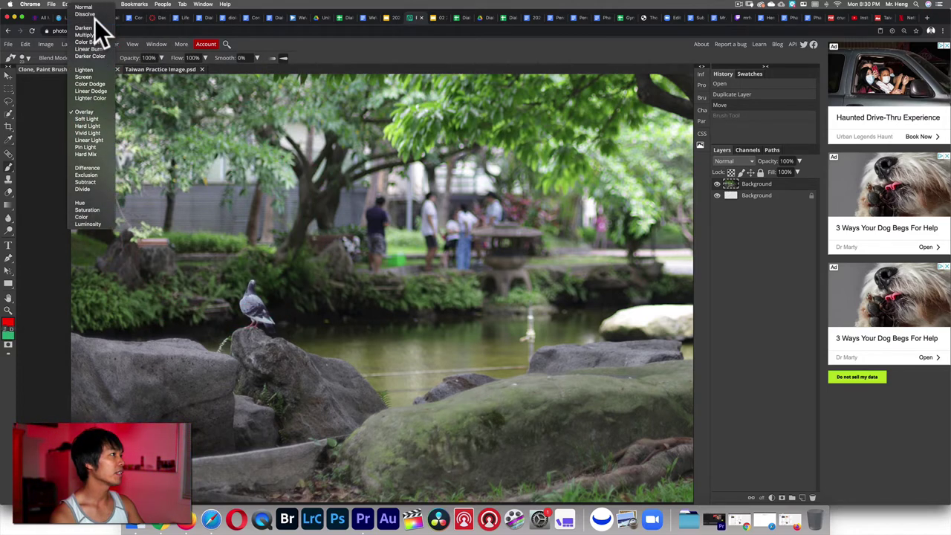
{"action": "left_click", "coordinate": [93, 7]}
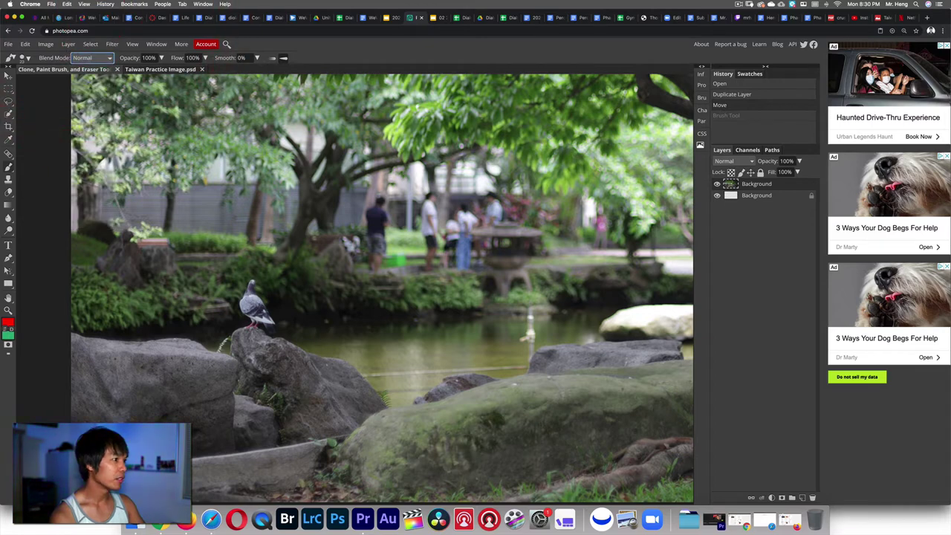
{"action": "left_click", "coordinate": [256, 306]}
{"action": "mouse_move", "coordinate": [255, 306]}
{"action": "left_mouse_down"}
{"action": "mouse_move", "coordinate": [252, 286]}
{"action": "mouse_move", "coordinate": [245, 313]}
{"action": "mouse_move", "coordinate": [271, 324]}
{"action": "left_mouse_up"}
{"action": "key", "text": "ctrl+z"}
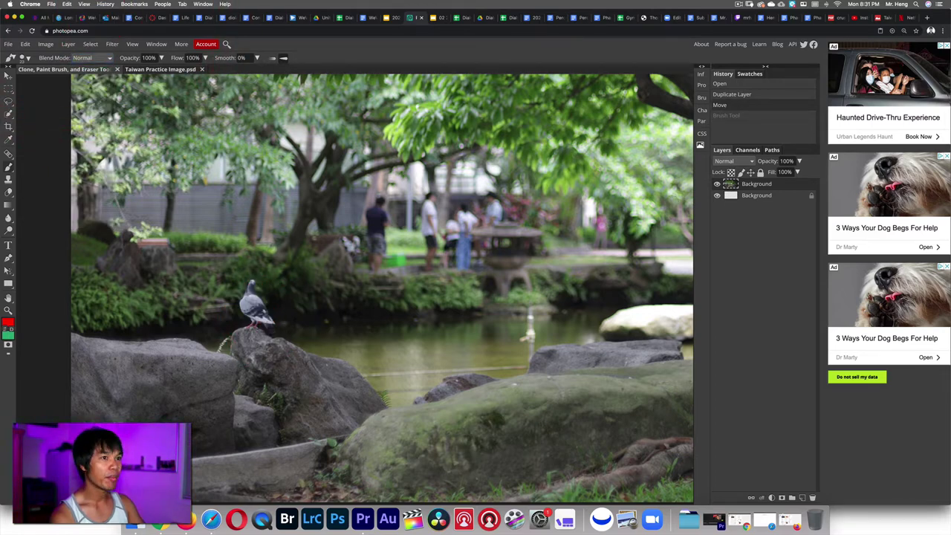
Try a red brush stroke on the white Background layer beneath the photo, undo it and reselect the photo layer
{"action": "left_click", "coordinate": [728, 194]}
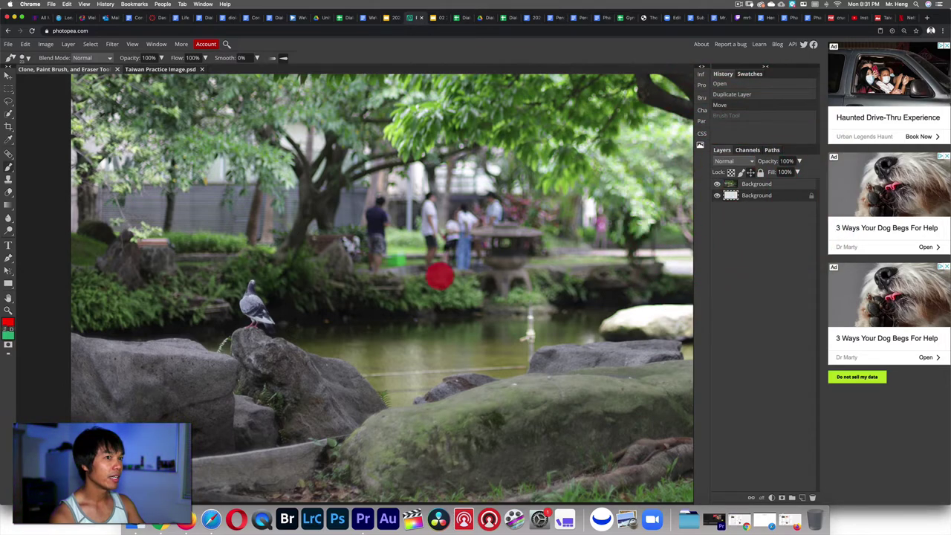
{"action": "left_click_drag", "start_coordinate": [473, 284], "coordinate": [392, 297]}
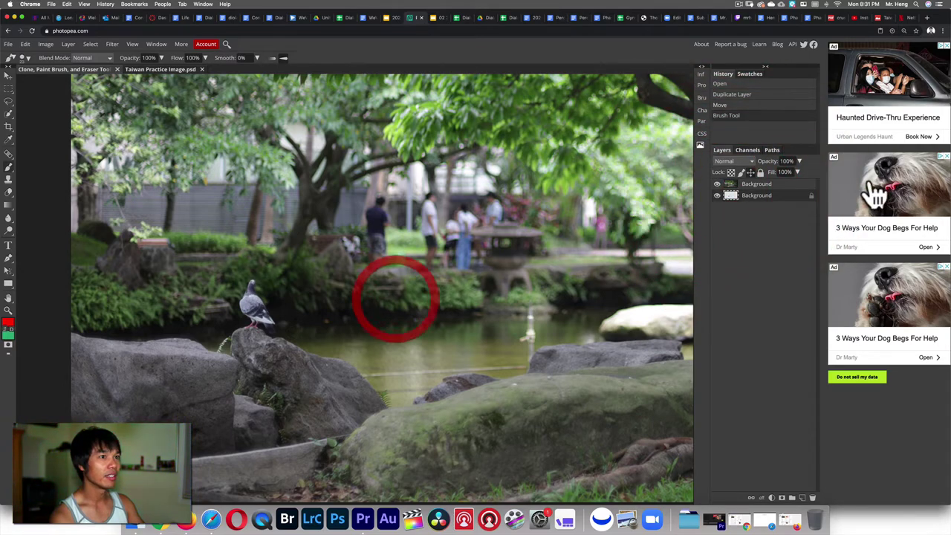
{"action": "left_click", "coordinate": [717, 184]}
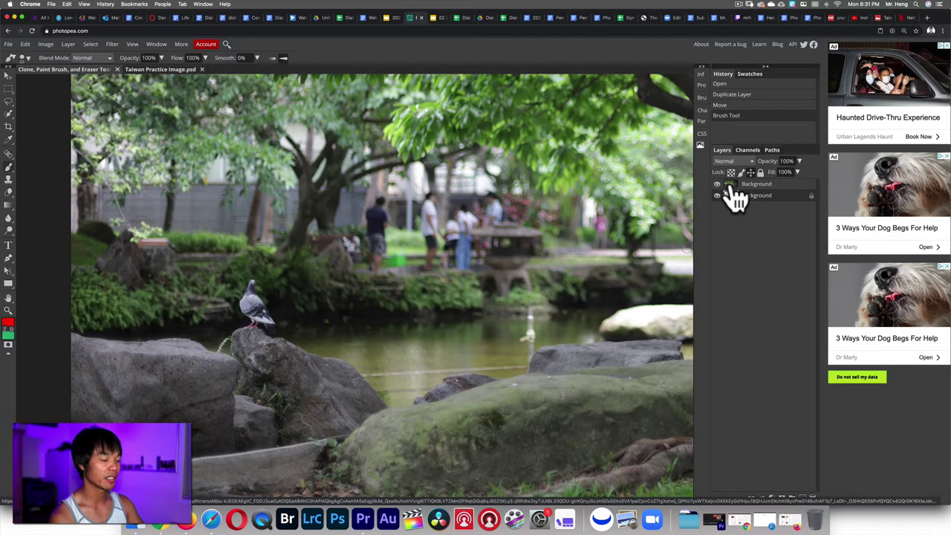
{"action": "key", "text": "super+z"}
{"action": "left_click", "coordinate": [730, 185]}
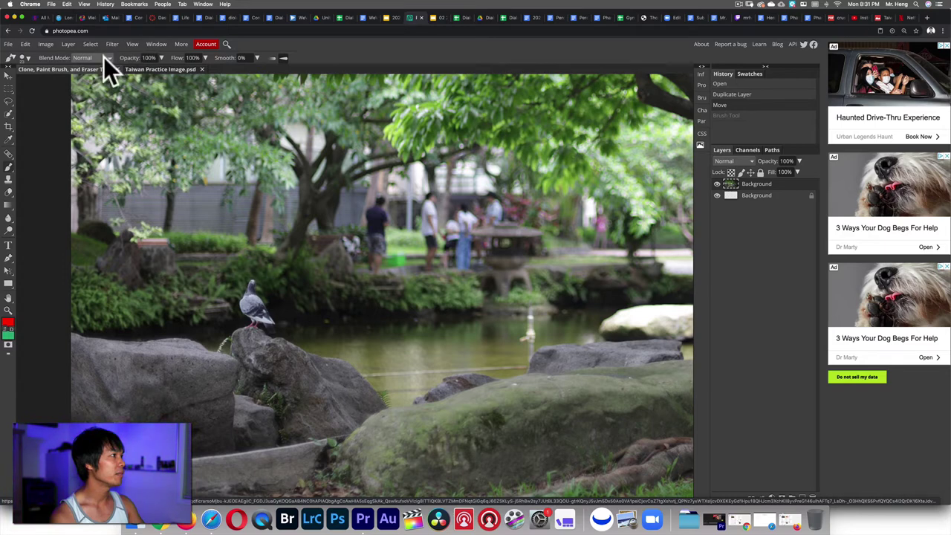
Enlarge the brush to 354 px, stamp one red dab beside the pigeon and undo it
{"action": "left_click", "coordinate": [26, 57]}
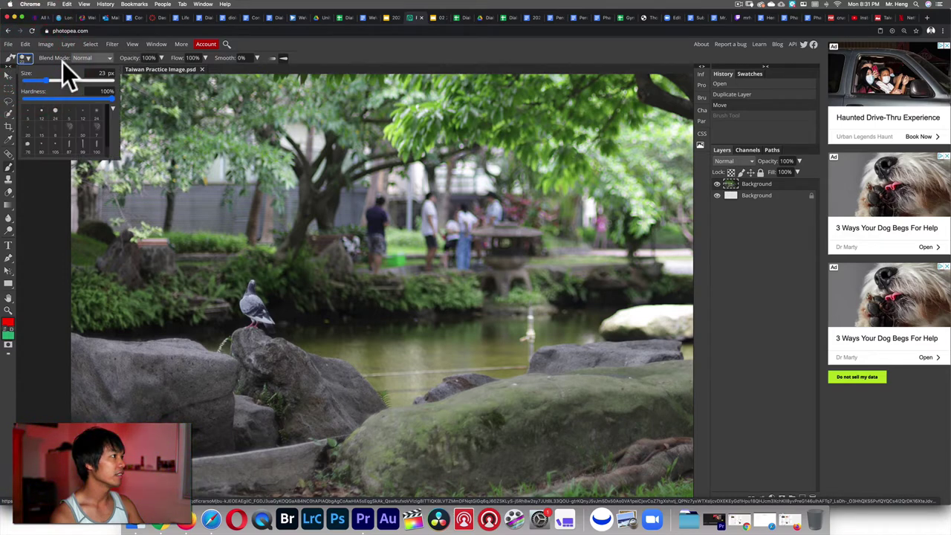
{"action": "mouse_move", "coordinate": [45, 79]}
{"action": "left_mouse_down"}
{"action": "mouse_move", "coordinate": [111, 97]}
{"action": "mouse_move", "coordinate": [85, 81]}
{"action": "left_mouse_up"}
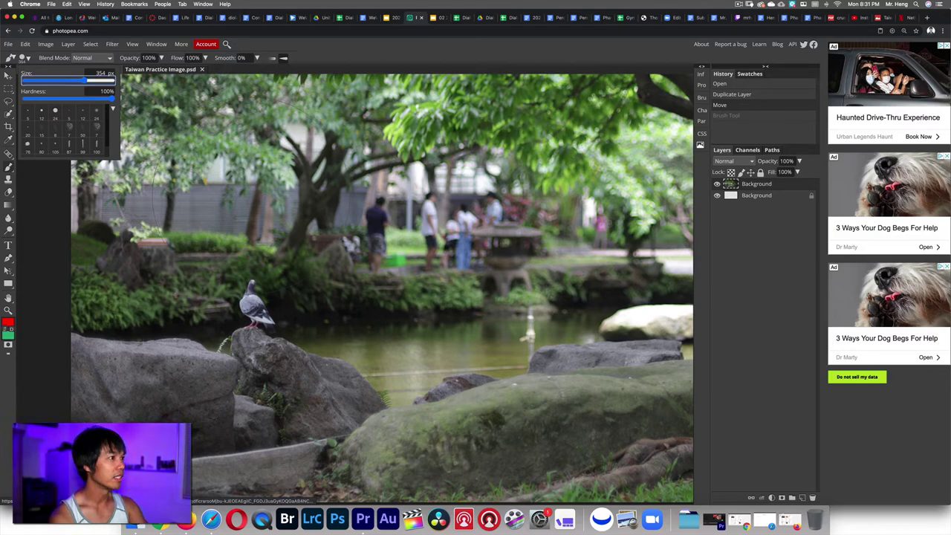
{"action": "left_click", "coordinate": [354, 299]}
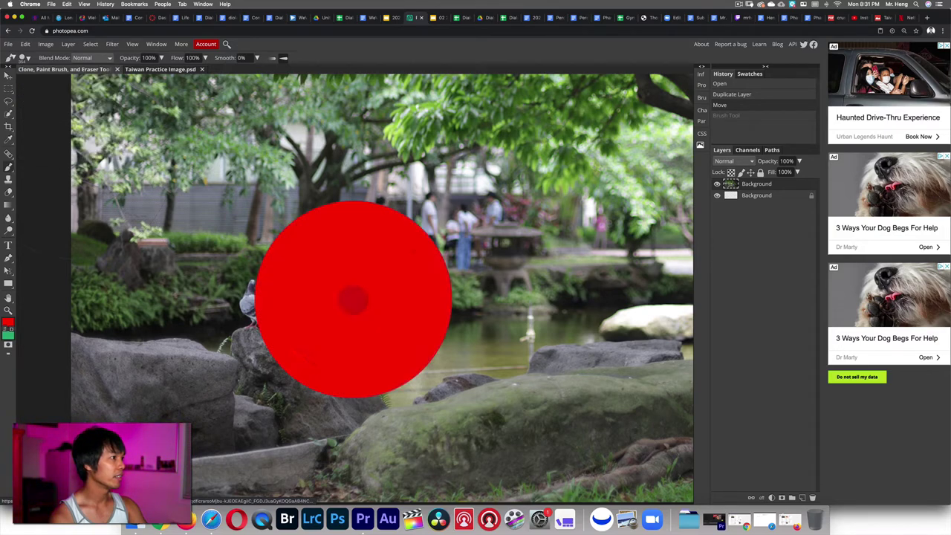
{"action": "key", "text": "super+z"}
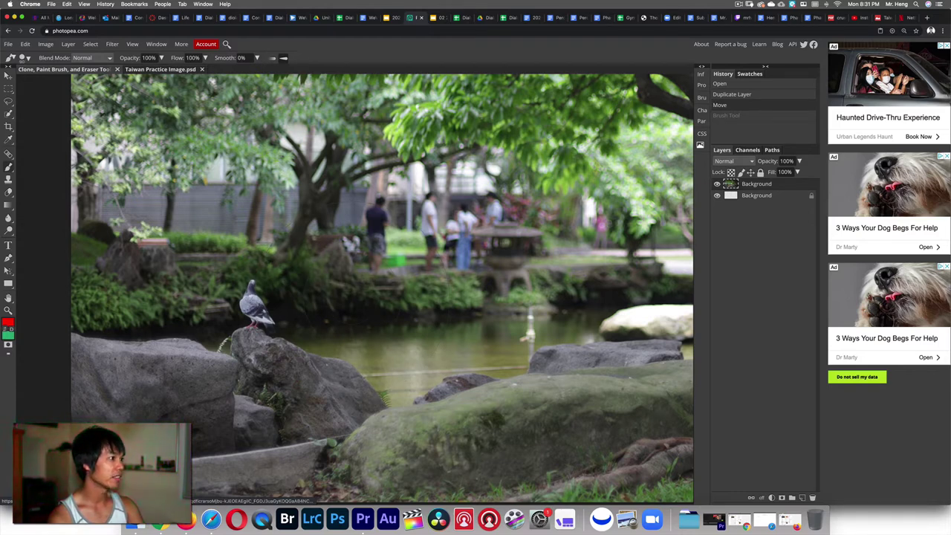
Switch the brush blend mode to Overlay, paint red over the pigeon and undo the stroke
{"action": "left_click", "coordinate": [92, 56]}
{"action": "left_click", "coordinate": [99, 162]}
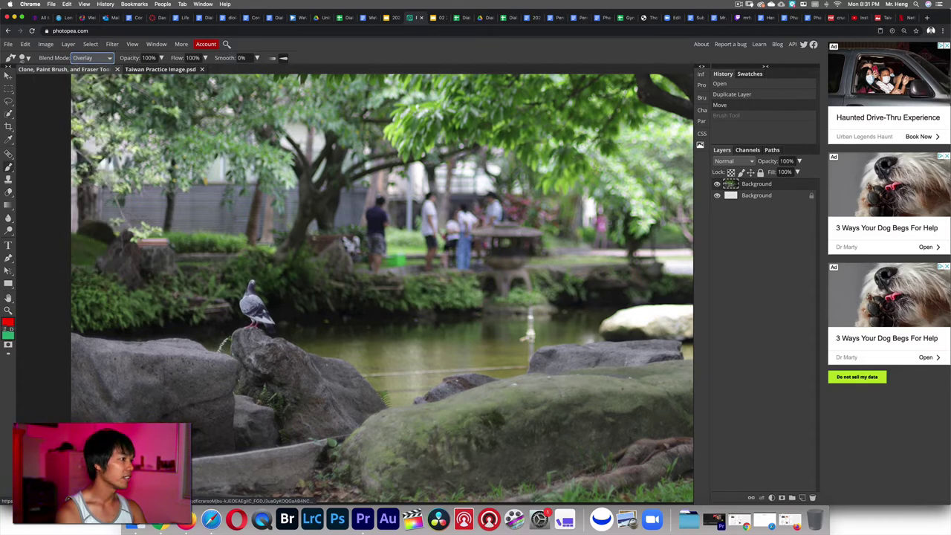
{"action": "mouse_move", "coordinate": [251, 286]}
{"action": "left_mouse_down"}
{"action": "mouse_move", "coordinate": [258, 311]}
{"action": "mouse_move", "coordinate": [244, 307]}
{"action": "mouse_move", "coordinate": [269, 336]}
{"action": "left_mouse_up"}
{"action": "key", "text": "super+z"}
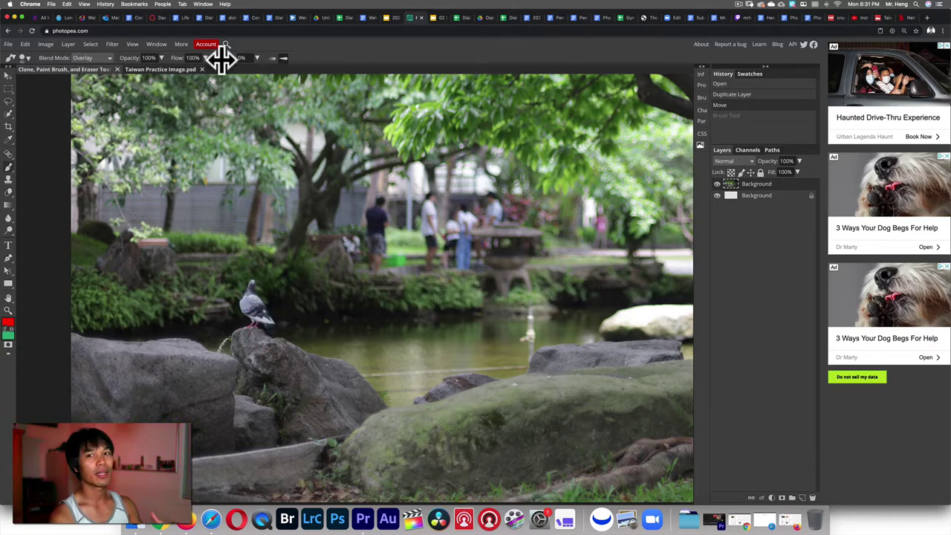
{"action": "left_click", "coordinate": [103, 57]}
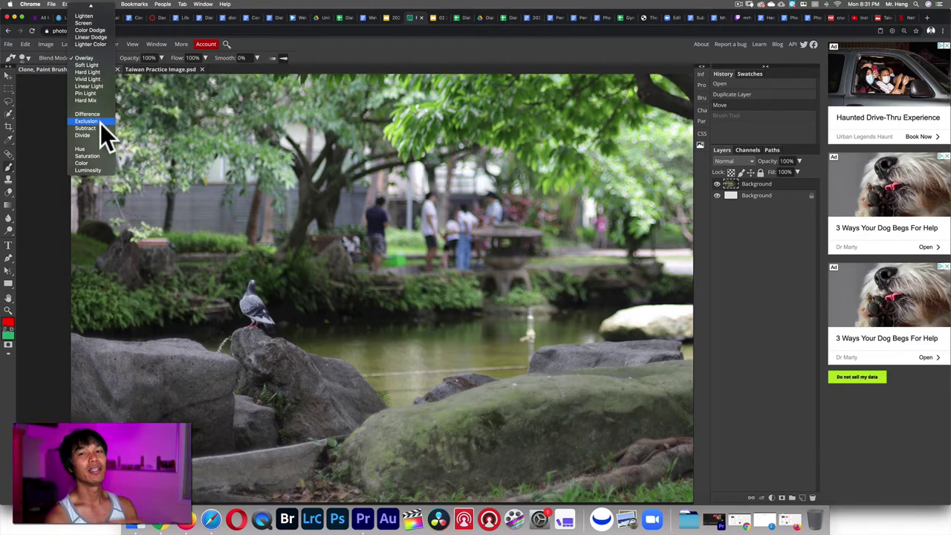
{"action": "scroll", "coordinate": [100, 77], "scroll_direction": "up", "scroll_amount": 3}
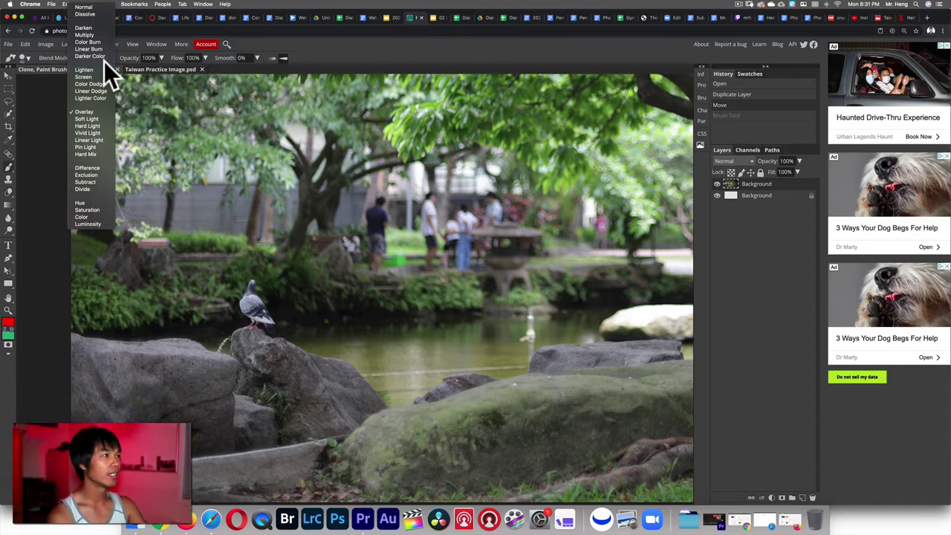
{"action": "left_click", "coordinate": [127, 57]}
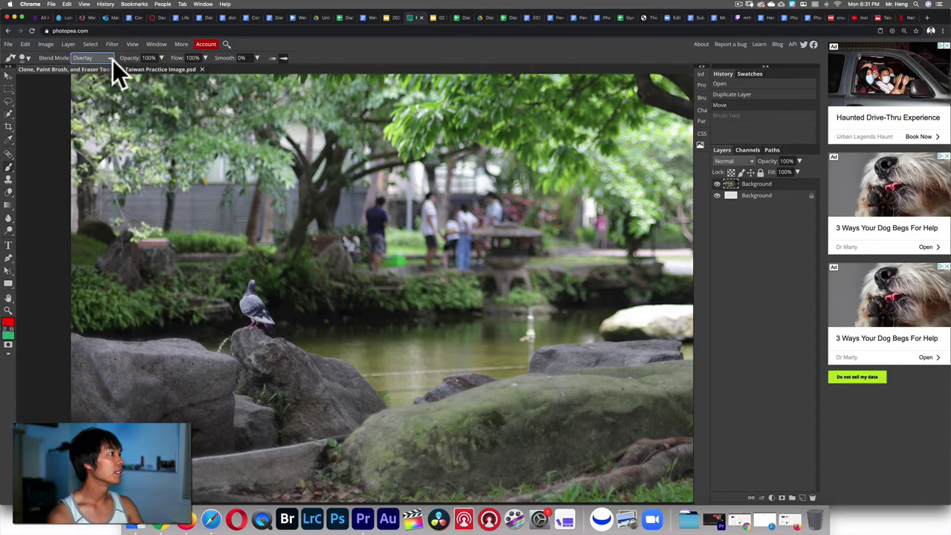
Lower the brush opacity to 46%, paint red over the pigeon in Overlay mode and undo the stroke
{"action": "left_click", "coordinate": [161, 57]}
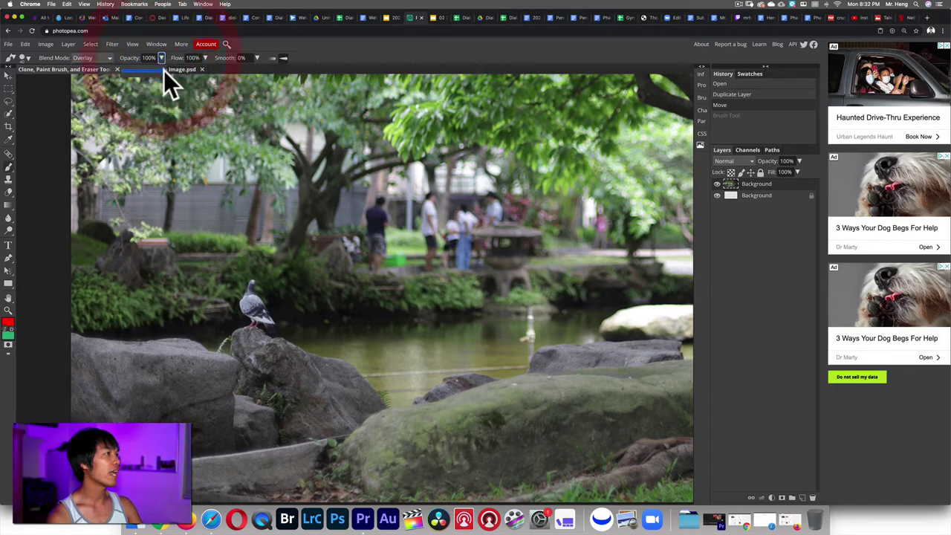
{"action": "left_click_drag", "start_coordinate": [164, 72], "coordinate": [153, 71]}
{"action": "mouse_move", "coordinate": [249, 282]}
{"action": "left_mouse_down"}
{"action": "mouse_move", "coordinate": [246, 308]}
{"action": "mouse_move", "coordinate": [260, 319]}
{"action": "left_mouse_up"}
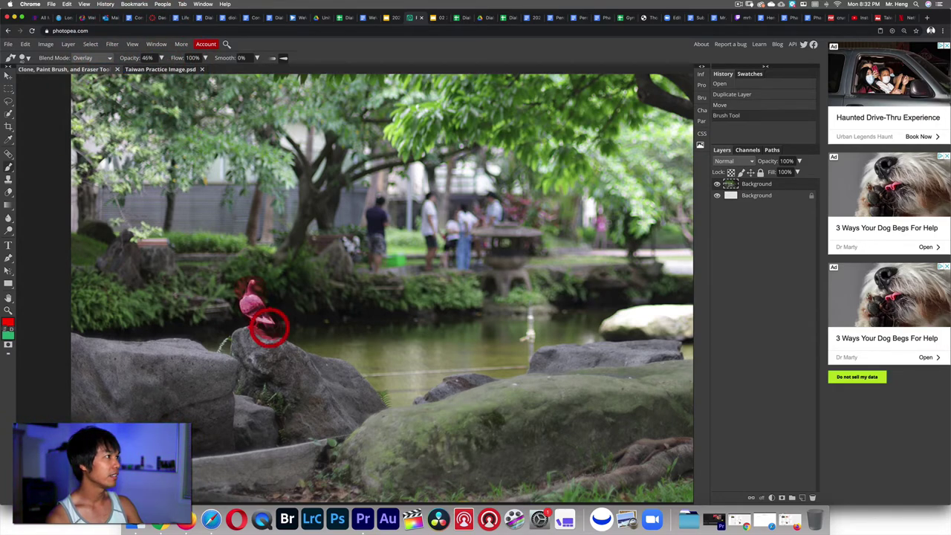
{"action": "key", "text": "super+z"}
Set the brush blend mode back to Normal, test a semi-transparent red stroke on the pigeon and undo it
{"action": "left_click", "coordinate": [99, 58]}
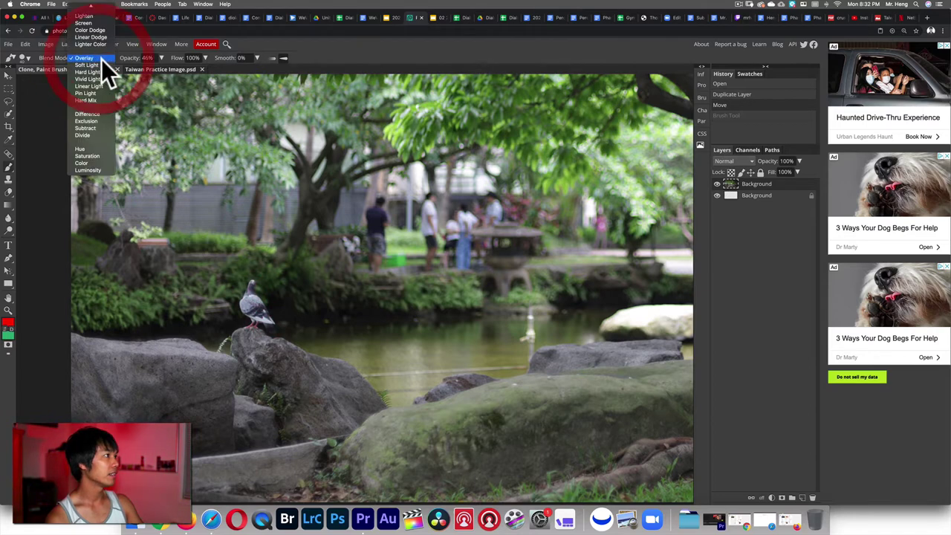
{"action": "left_click", "coordinate": [83, 7]}
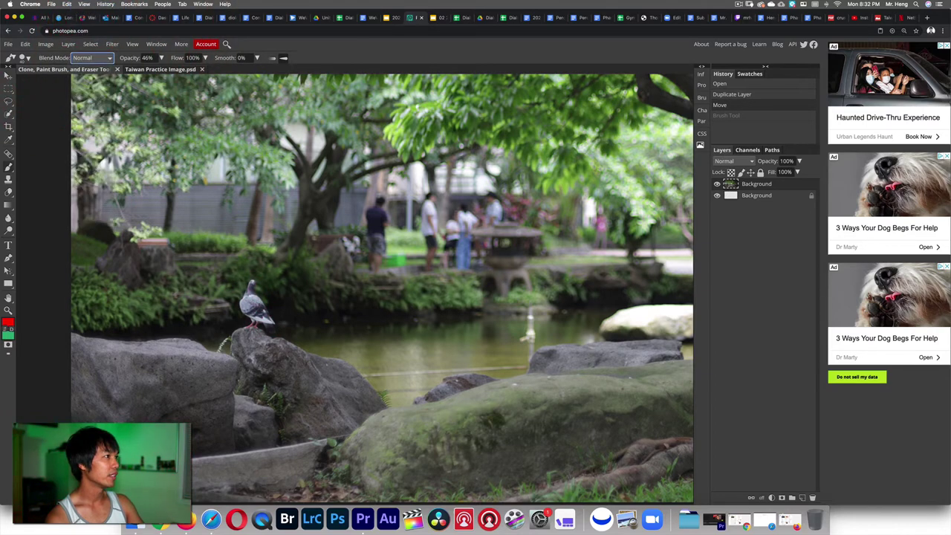
{"action": "left_click_drag", "start_coordinate": [248, 285], "coordinate": [271, 339]}
{"action": "key", "text": "super+z"}
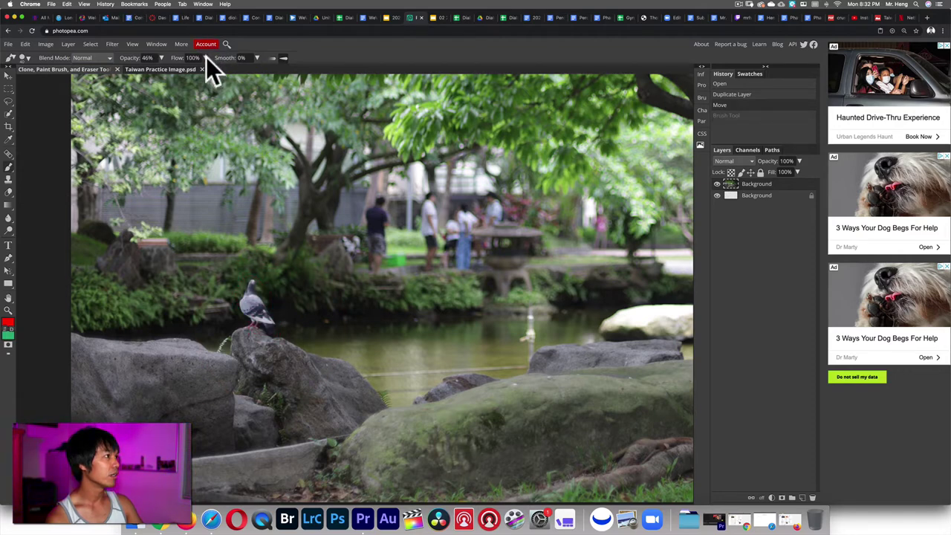
Restore the brush opacity to 100%, test a solid red stroke over the pigeon and undo it
{"action": "left_click", "coordinate": [158, 57]}
{"action": "left_click_drag", "start_coordinate": [157, 71], "coordinate": [213, 69]}
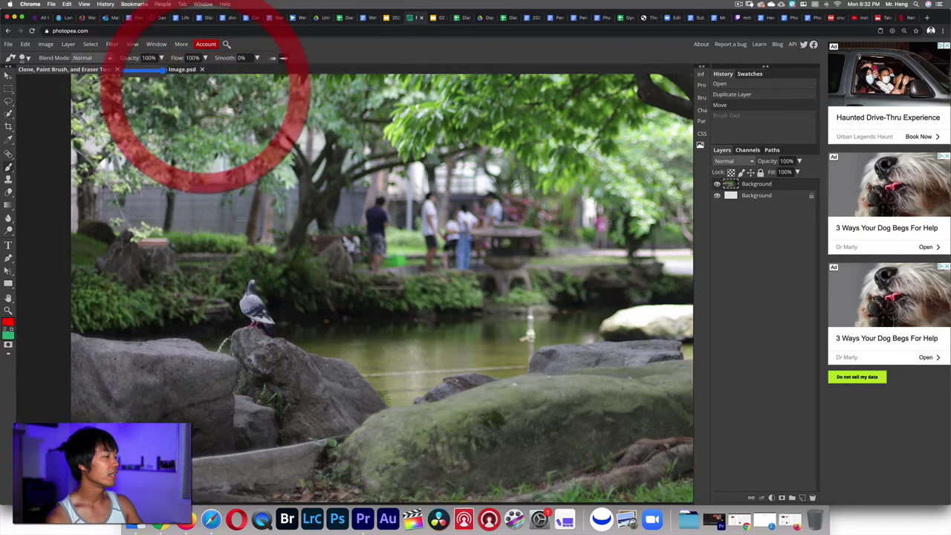
{"action": "mouse_move", "coordinate": [250, 283]}
{"action": "left_mouse_down"}
{"action": "mouse_move", "coordinate": [259, 305]}
{"action": "mouse_move", "coordinate": [250, 311]}
{"action": "mouse_move", "coordinate": [276, 324]}
{"action": "left_mouse_up"}
{"action": "key", "text": "super+z"}
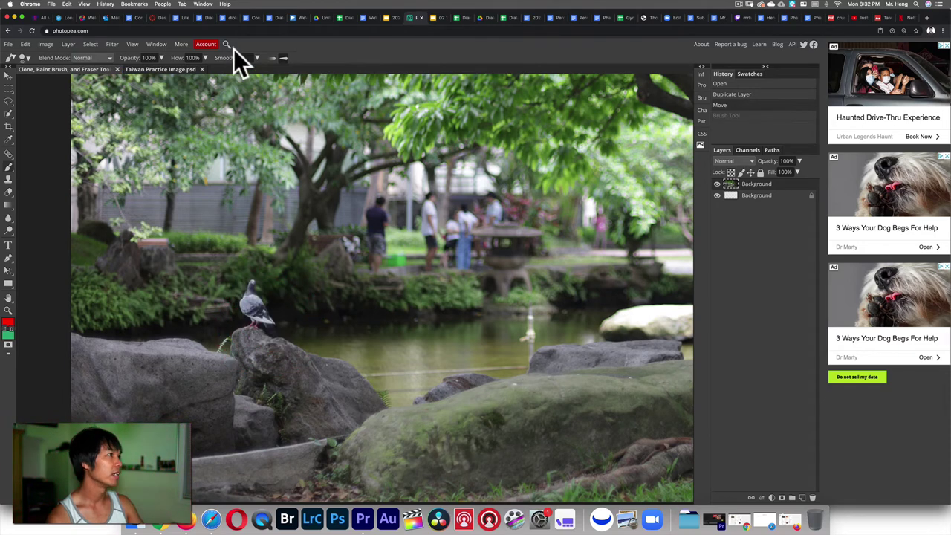
Brush red over the pigeon and just above its head at 10% flow, and return the flow to 100%
{"action": "left_click", "coordinate": [205, 57]}
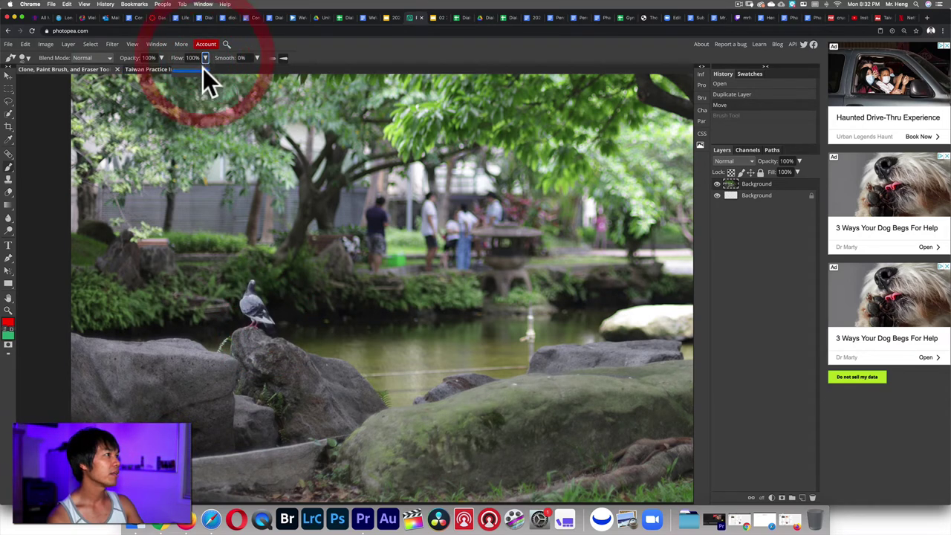
{"action": "left_click_drag", "start_coordinate": [202, 69], "coordinate": [177, 72]}
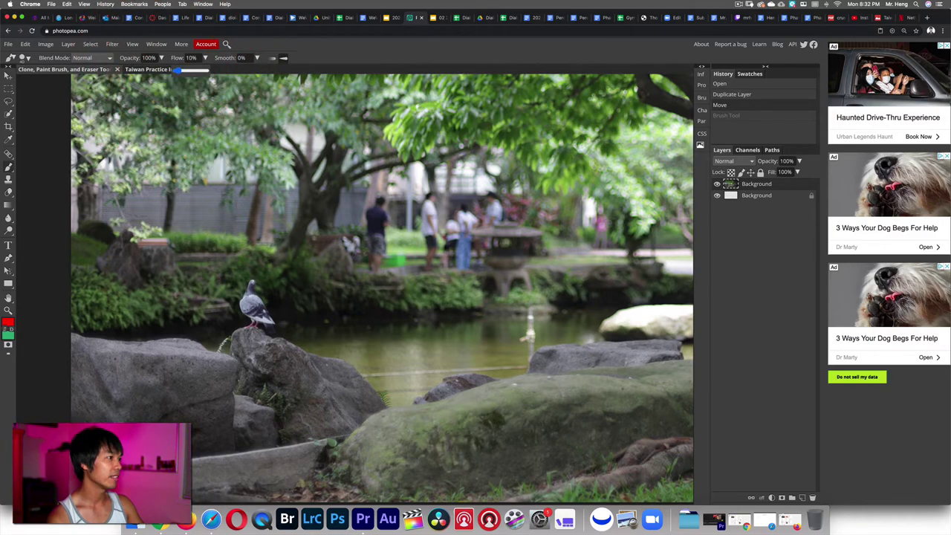
{"action": "left_click_drag", "start_coordinate": [249, 286], "coordinate": [255, 315]}
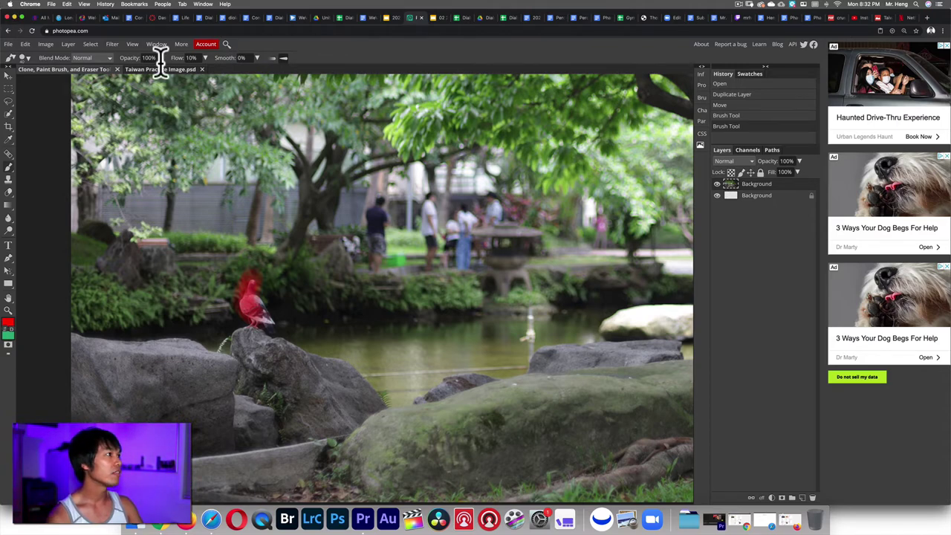
{"action": "left_click", "coordinate": [203, 57]}
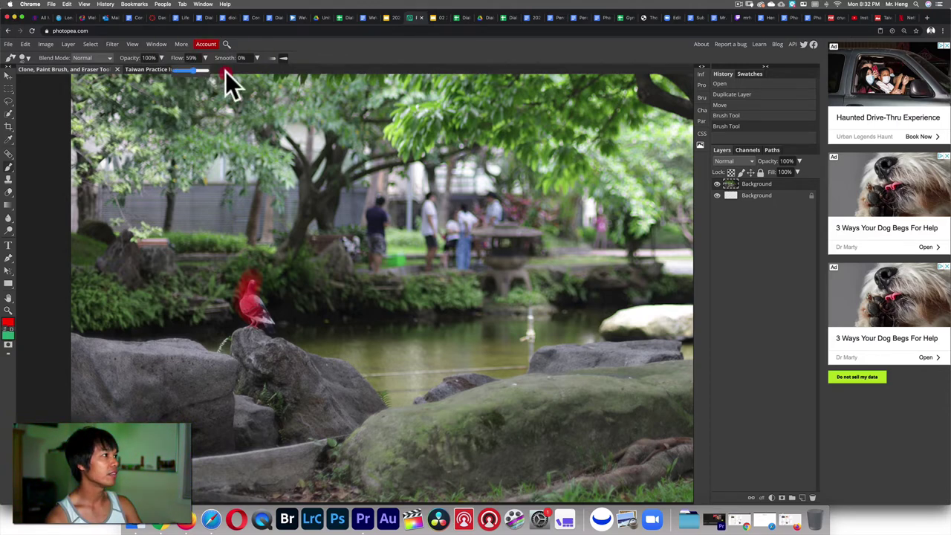
{"action": "left_click_drag", "start_coordinate": [225, 71], "coordinate": [229, 71]}
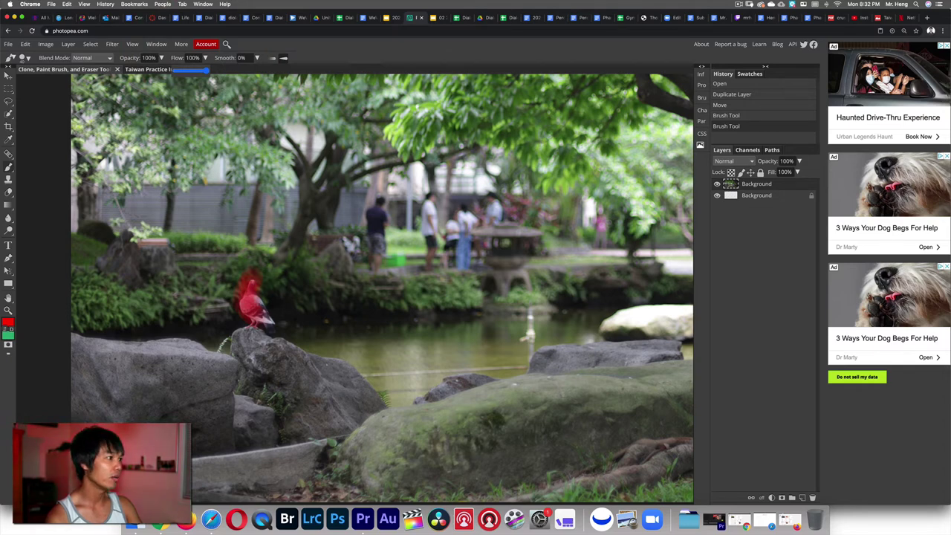
Test a solid red brush stroke over the pigeon at 100% flow and undo all the brush strokes
{"action": "mouse_move", "coordinate": [251, 271]}
{"action": "left_mouse_down"}
{"action": "mouse_move", "coordinate": [253, 331]}
{"action": "mouse_move", "coordinate": [254, 318]}
{"action": "left_mouse_up"}
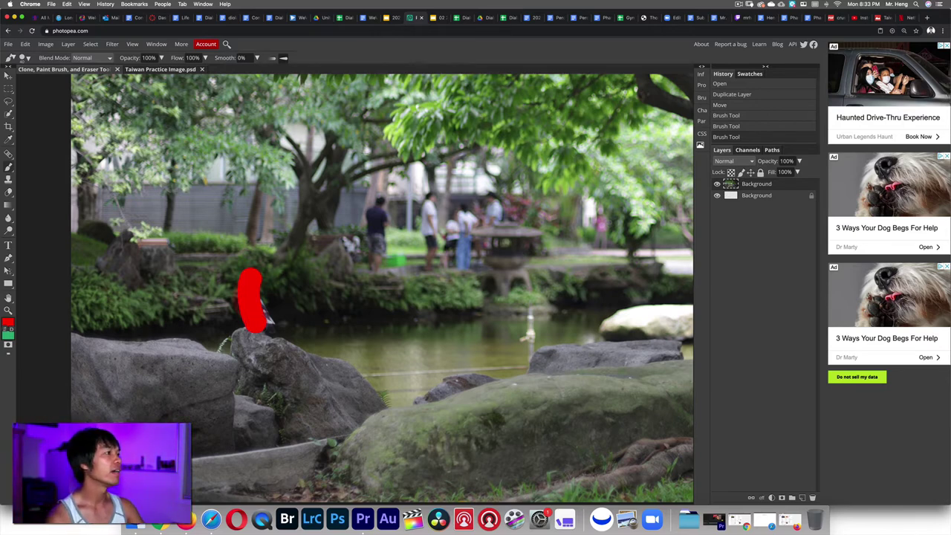
{"action": "key", "text": "super+z"}
{"action": "key", "text": "super+z"}
{"action": "key", "text": "super+z"}
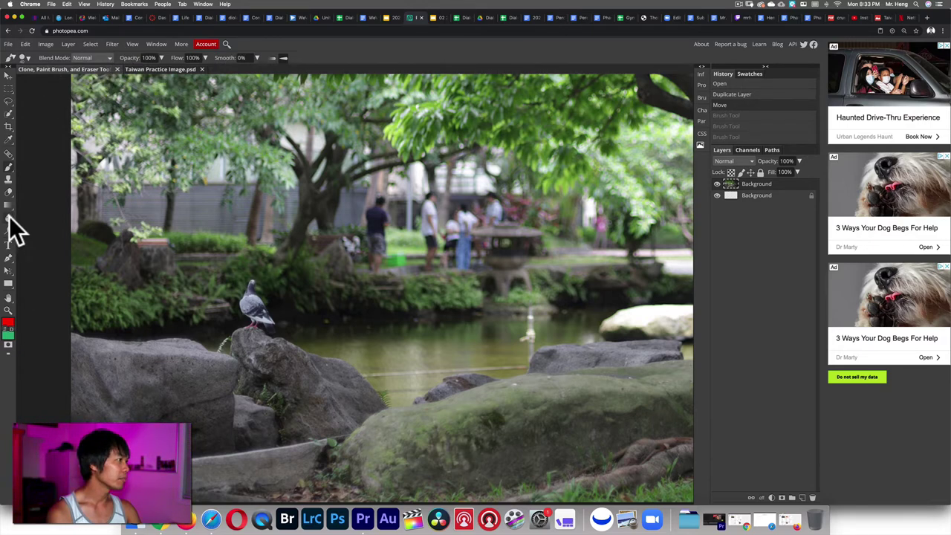
Draw over the pigeon in solid red with the Pencil tool
{"action": "right_click", "coordinate": [9, 166]}
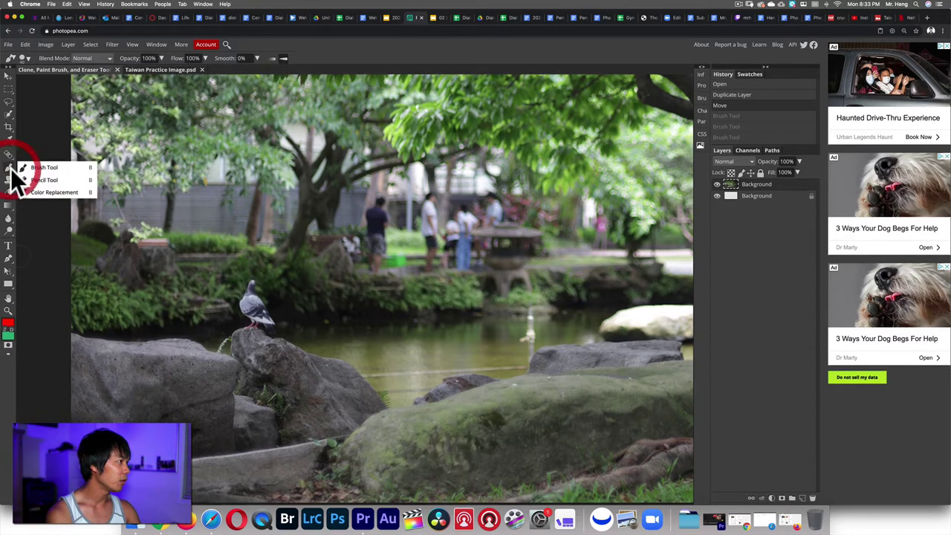
{"action": "left_click", "coordinate": [30, 179]}
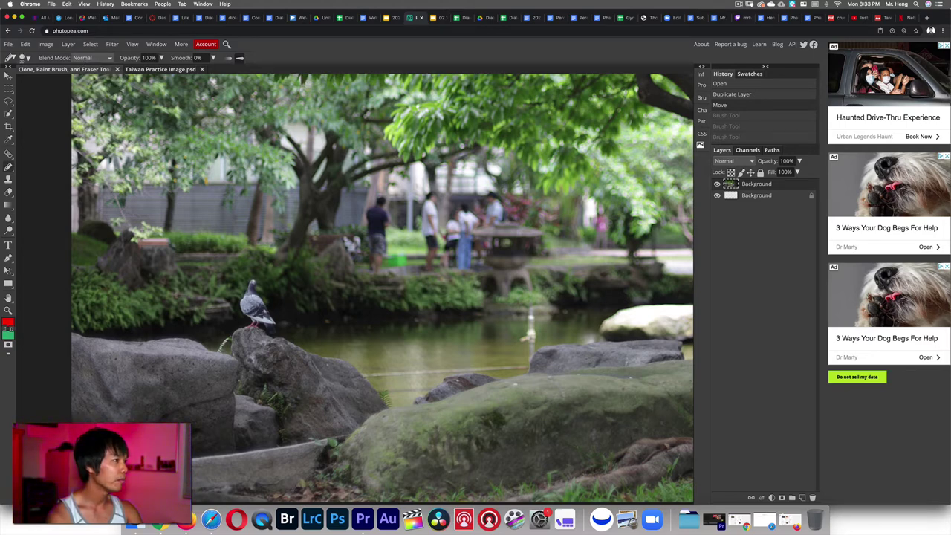
{"action": "mouse_move", "coordinate": [254, 280]}
{"action": "left_mouse_down"}
{"action": "mouse_move", "coordinate": [253, 316]}
{"action": "mouse_move", "coordinate": [259, 325]}
{"action": "mouse_move", "coordinate": [271, 309]}
{"action": "mouse_move", "coordinate": [273, 327]}
{"action": "left_mouse_up"}
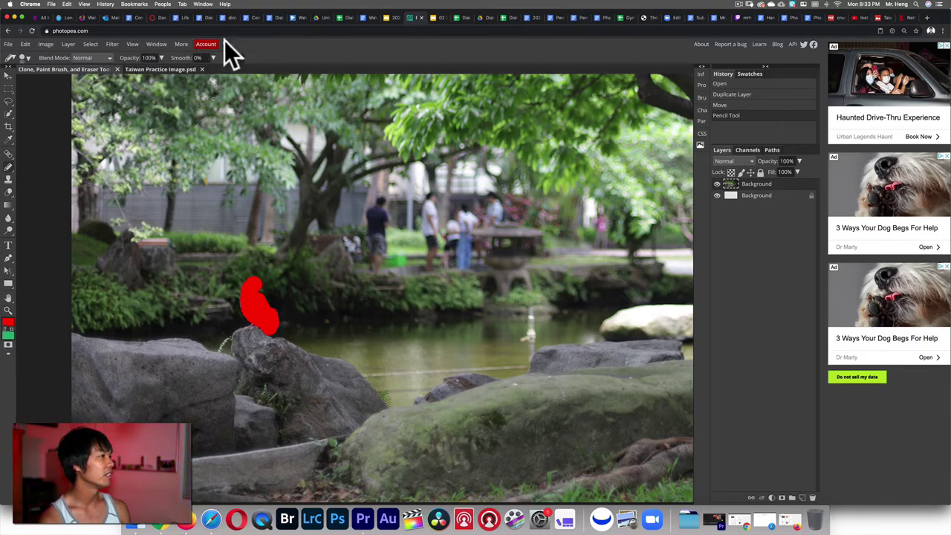
Set the pencil smoothing to 100%, scribble red beside the pigeon and undo all the pencil strokes
{"action": "left_click", "coordinate": [213, 57]}
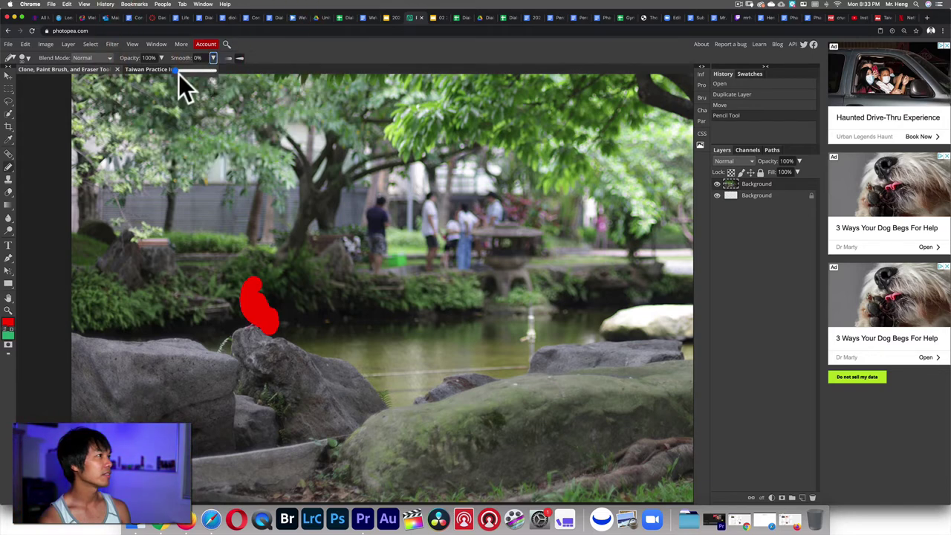
{"action": "left_click_drag", "start_coordinate": [178, 73], "coordinate": [245, 73]}
{"action": "mouse_move", "coordinate": [327, 297]}
{"action": "left_mouse_down"}
{"action": "mouse_move", "coordinate": [331, 330]}
{"action": "mouse_move", "coordinate": [356, 306]}
{"action": "mouse_move", "coordinate": [358, 284]}
{"action": "mouse_move", "coordinate": [338, 267]}
{"action": "mouse_move", "coordinate": [317, 278]}
{"action": "mouse_move", "coordinate": [310, 298]}
{"action": "mouse_move", "coordinate": [321, 310]}
{"action": "mouse_move", "coordinate": [334, 300]}
{"action": "mouse_move", "coordinate": [308, 316]}
{"action": "left_mouse_up"}
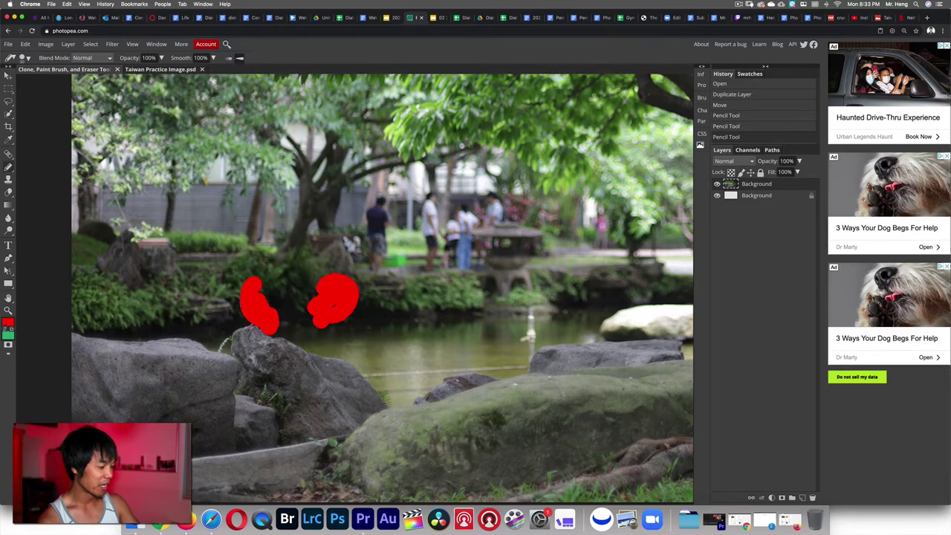
{"action": "key", "text": "ctrl+z"}
{"action": "key", "text": "ctrl+z"}
{"action": "key", "text": "ctrl+z"}
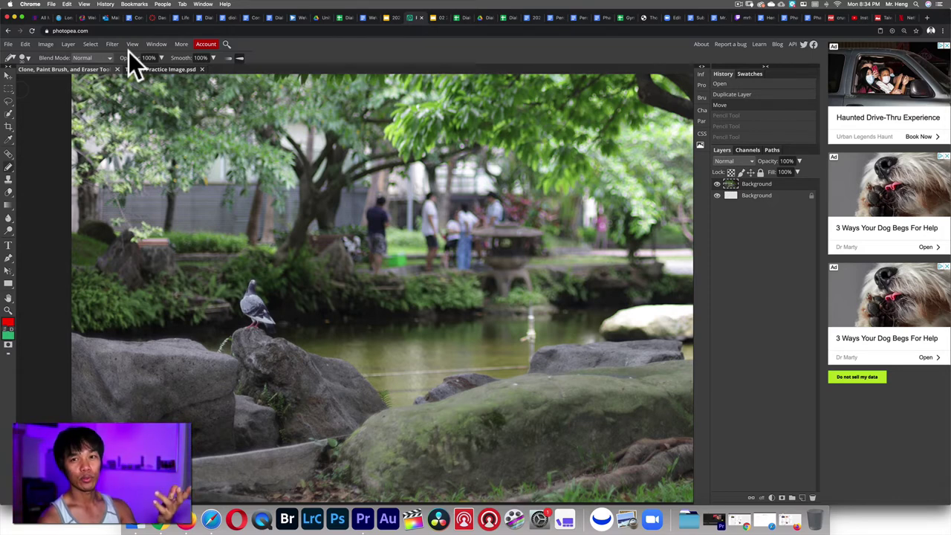
Check the lesson agenda slide in Google Slides and return to Photopea
{"action": "left_click", "coordinate": [395, 17]}
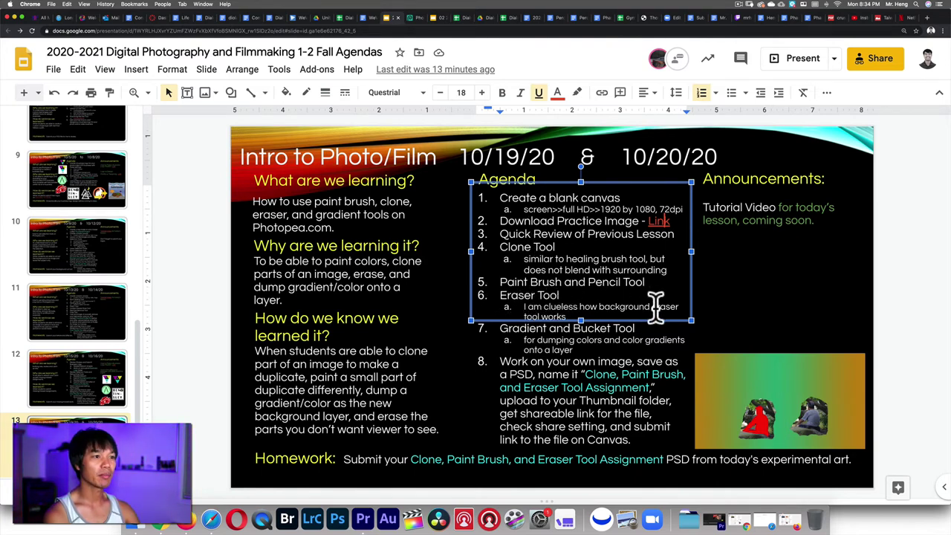
{"action": "left_click", "coordinate": [409, 17]}
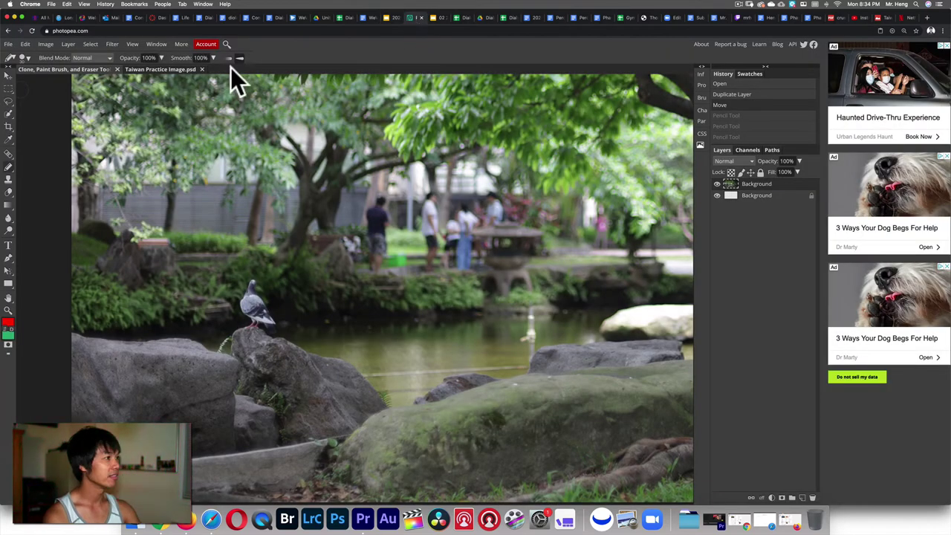
Fill the white bottom Background layer with red using the Paint Bucket, and check it by hiding and reshowing the photo layer
{"action": "left_click", "coordinate": [8, 194]}
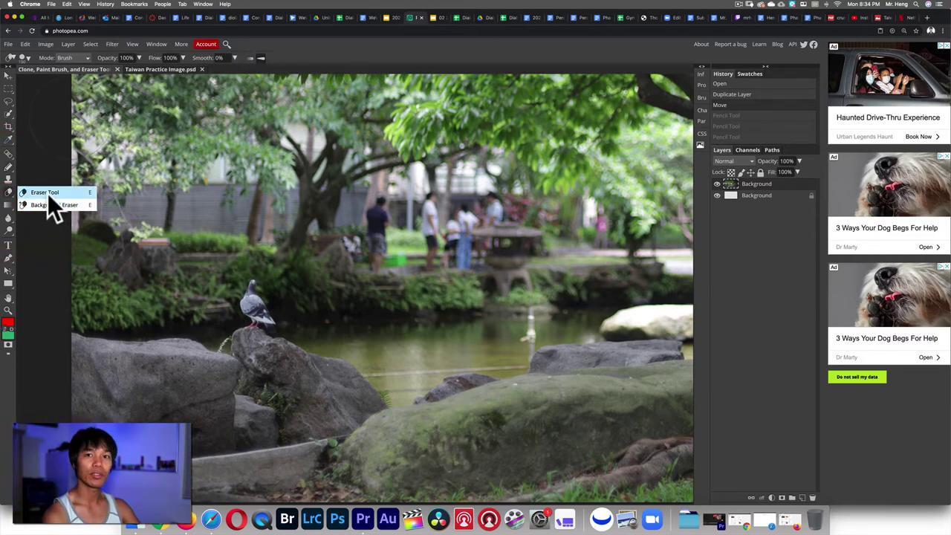
{"action": "left_click", "coordinate": [41, 192]}
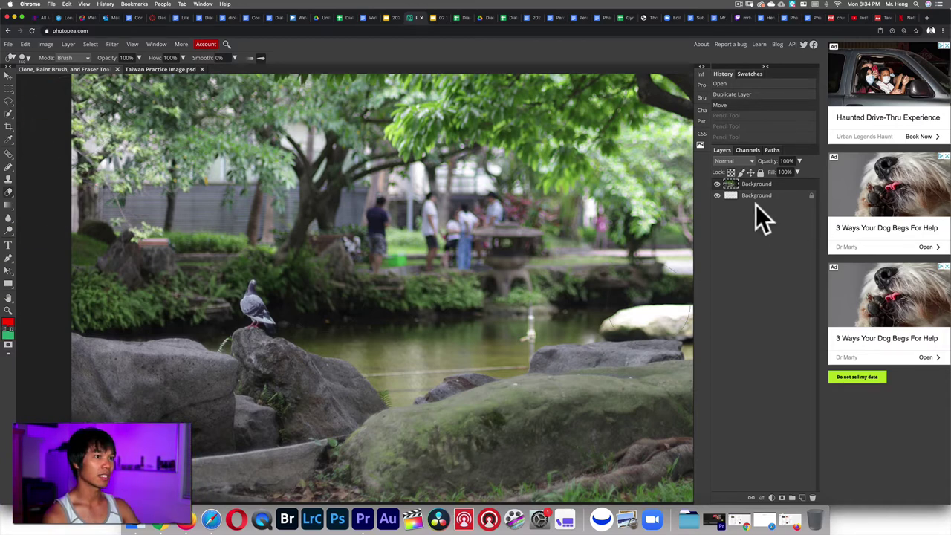
{"action": "left_click", "coordinate": [731, 197]}
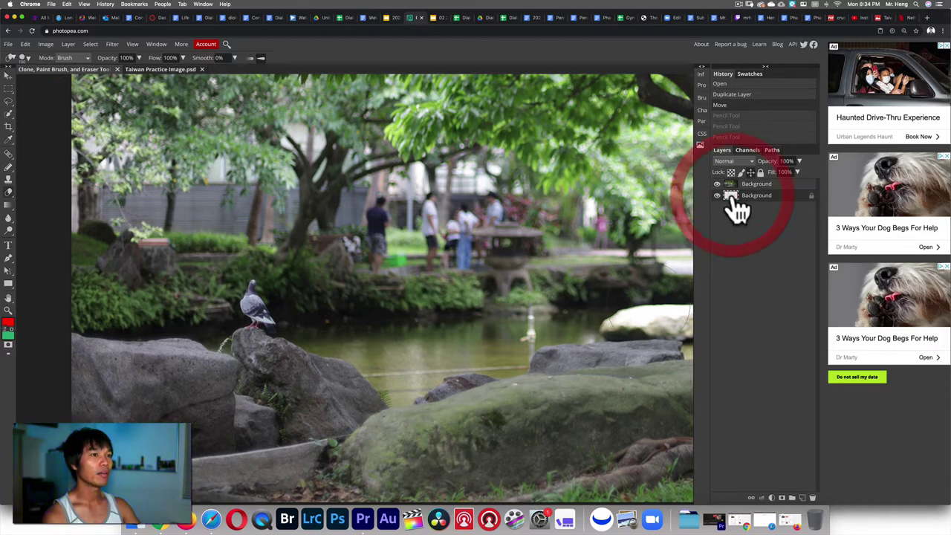
{"action": "left_click", "coordinate": [8, 206]}
{"action": "left_click", "coordinate": [33, 216]}
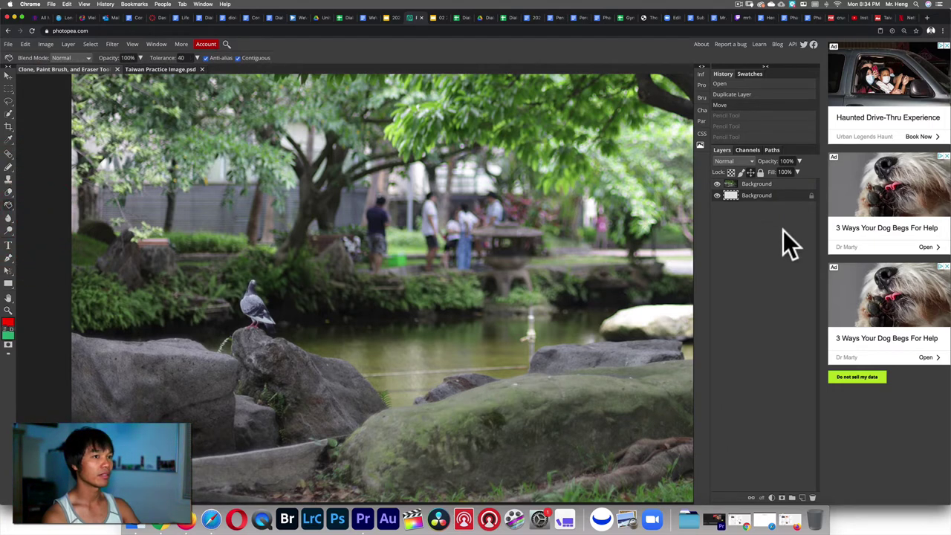
{"action": "left_click", "coordinate": [733, 196]}
{"action": "left_click", "coordinate": [277, 278]}
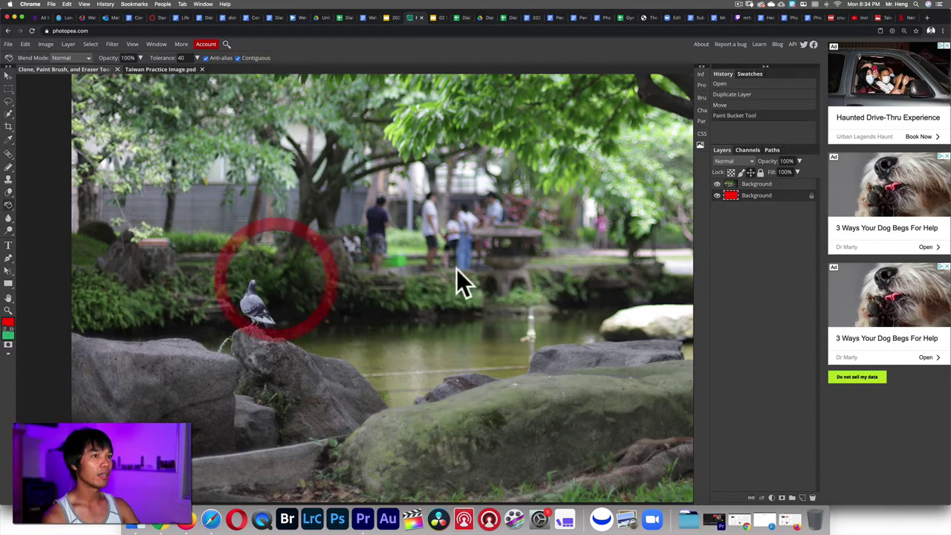
{"action": "left_click", "coordinate": [716, 183]}
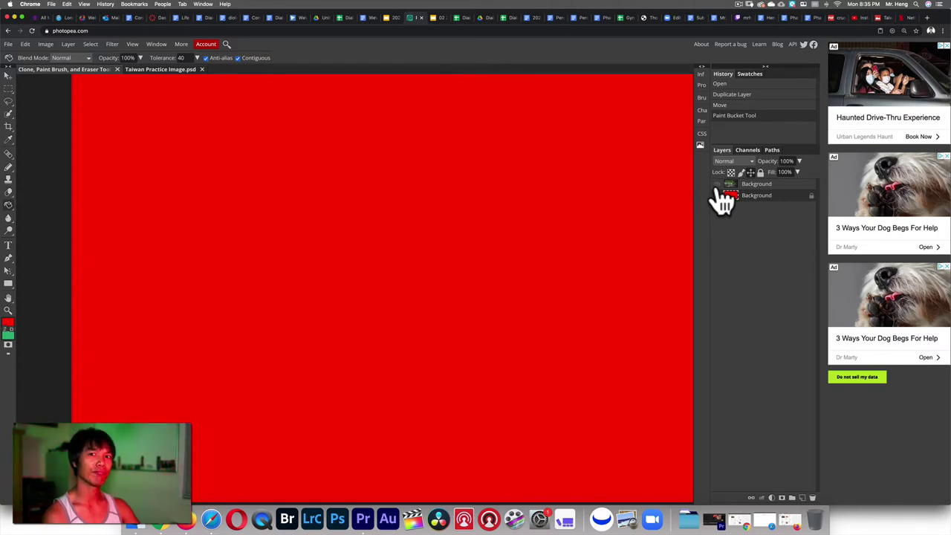
{"action": "left_click", "coordinate": [716, 184]}
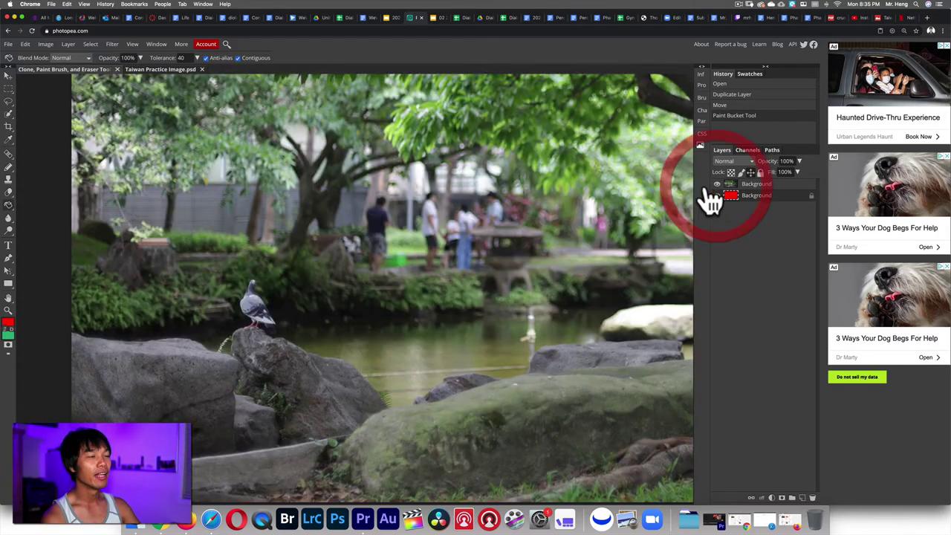
Try the Eraser at the pigeon with the red Background layer active and undo it
{"action": "left_click", "coordinate": [9, 192]}
{"action": "left_click", "coordinate": [35, 192]}
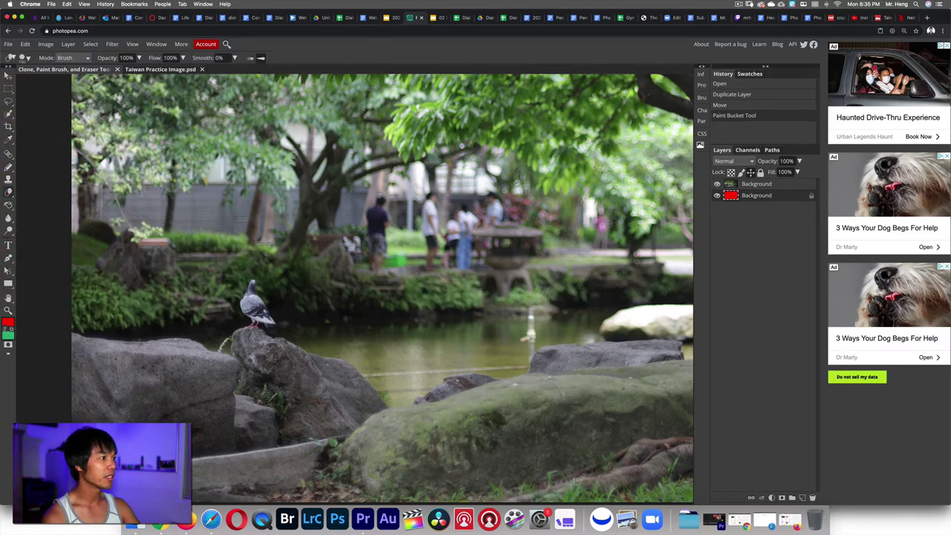
{"action": "left_click", "coordinate": [269, 301]}
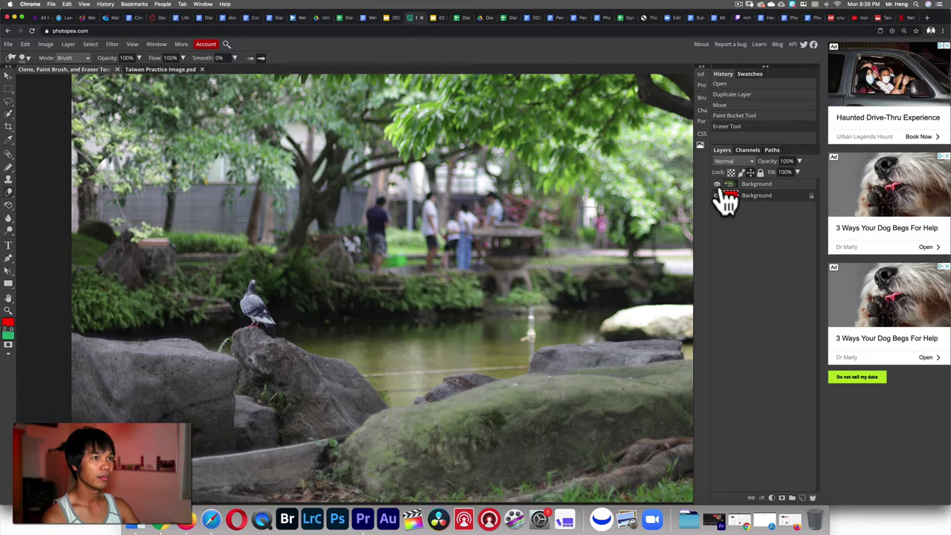
{"action": "key", "text": "super+z"}
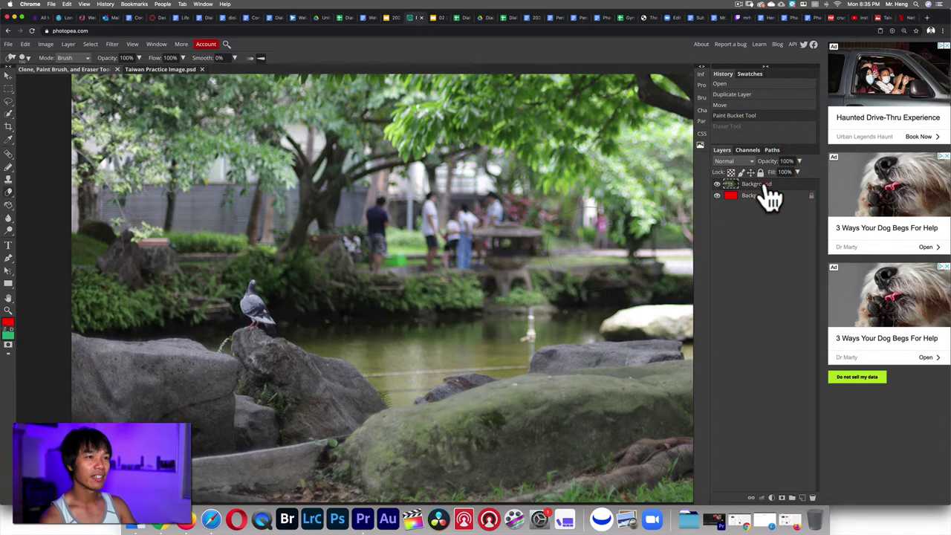
Rename the top photo layer as "picture"
{"action": "double_click", "coordinate": [761, 183]}
{"action": "type", "text": "picture"}
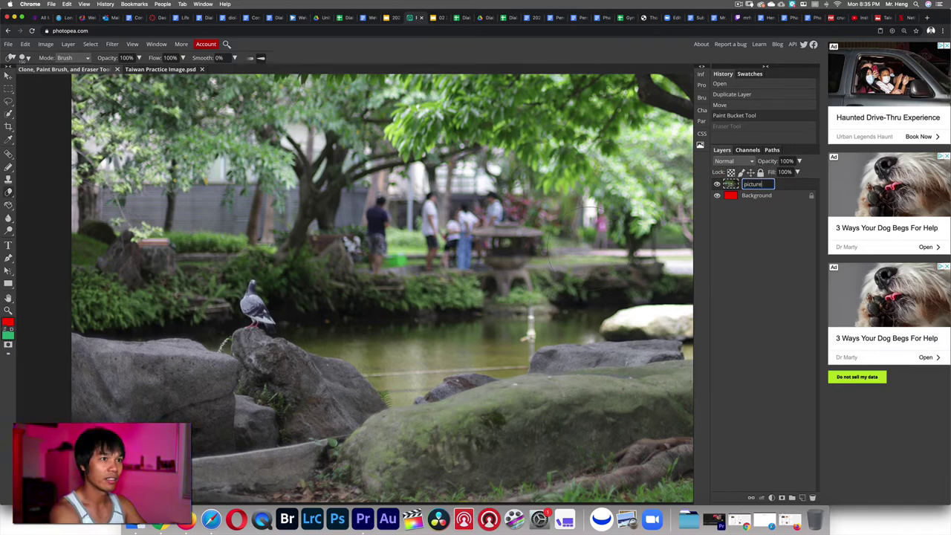
{"action": "key", "text": "Return"}
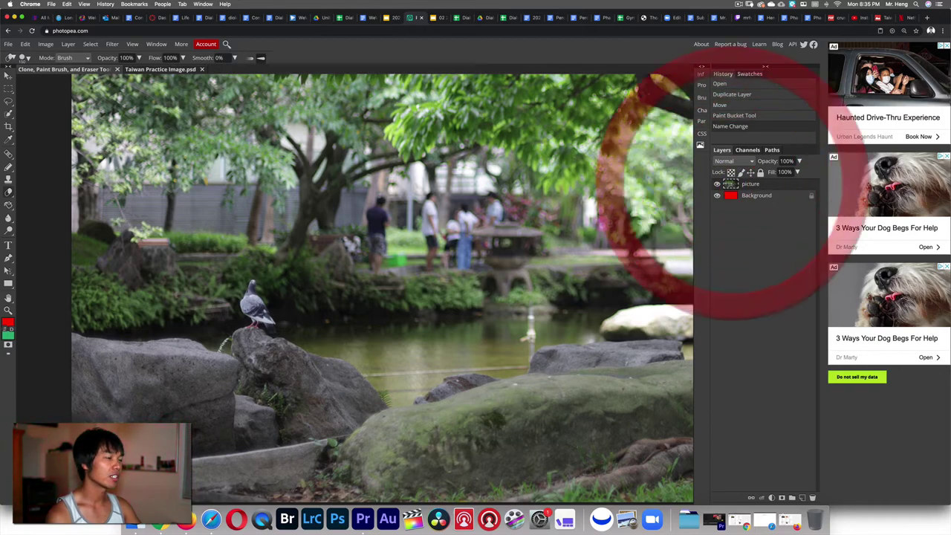
Erase the area around the pigeon on the picture layer and a smaller hole inside it on the red Background layer
{"action": "mouse_move", "coordinate": [263, 297]}
{"action": "left_mouse_down"}
{"action": "mouse_move", "coordinate": [262, 323]}
{"action": "mouse_move", "coordinate": [287, 319]}
{"action": "mouse_move", "coordinate": [258, 291]}
{"action": "mouse_move", "coordinate": [230, 286]}
{"action": "left_mouse_up"}
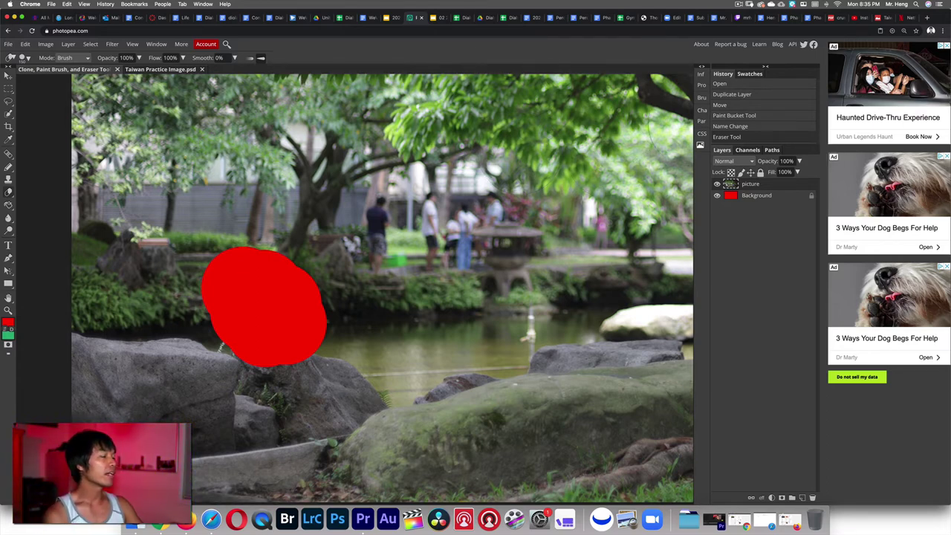
{"action": "left_click", "coordinate": [733, 199]}
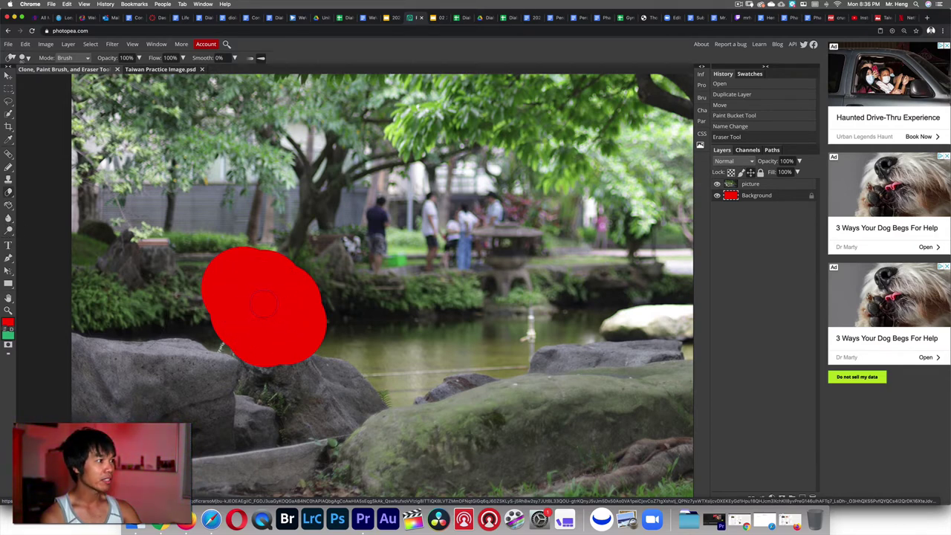
{"action": "left_click_drag", "start_coordinate": [265, 304], "coordinate": [261, 307]}
{"action": "left_click", "coordinate": [265, 296]}
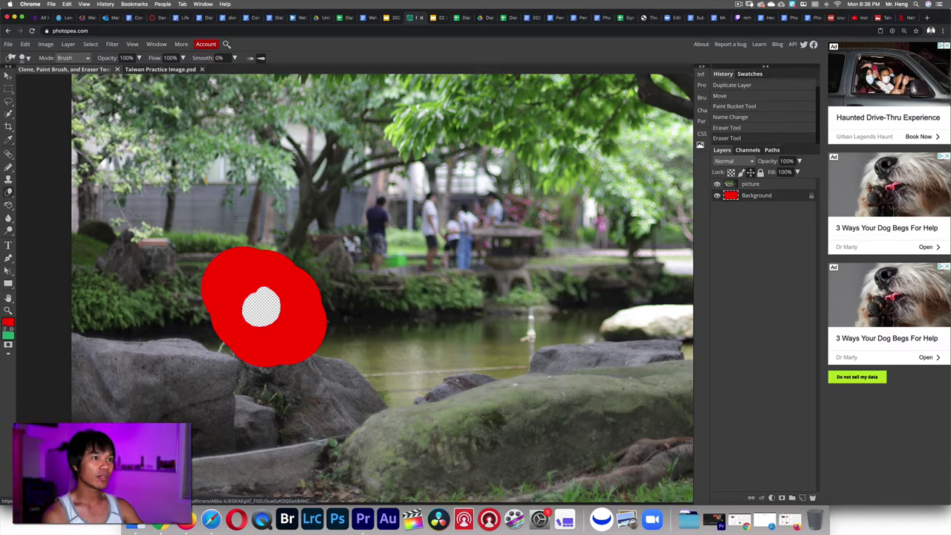
{"action": "left_click", "coordinate": [717, 183]}
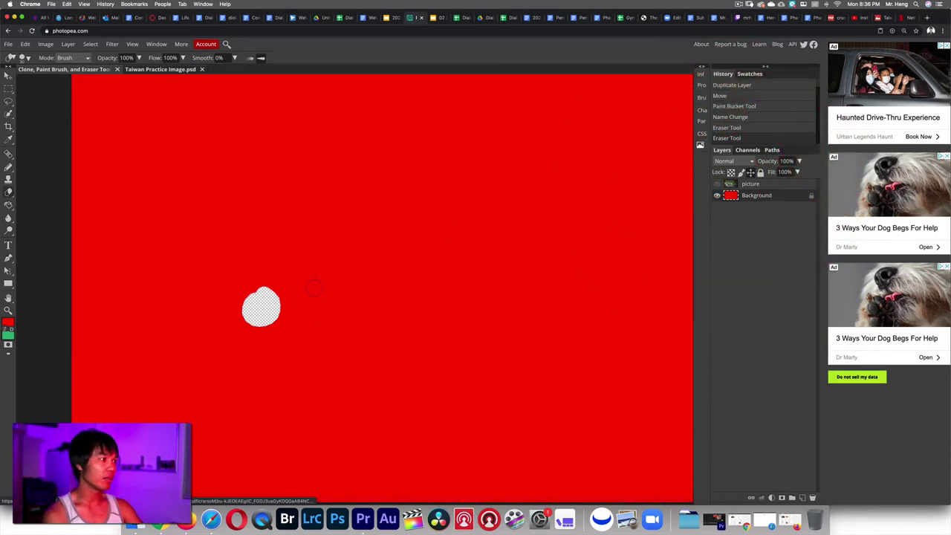
{"action": "left_click", "coordinate": [716, 184]}
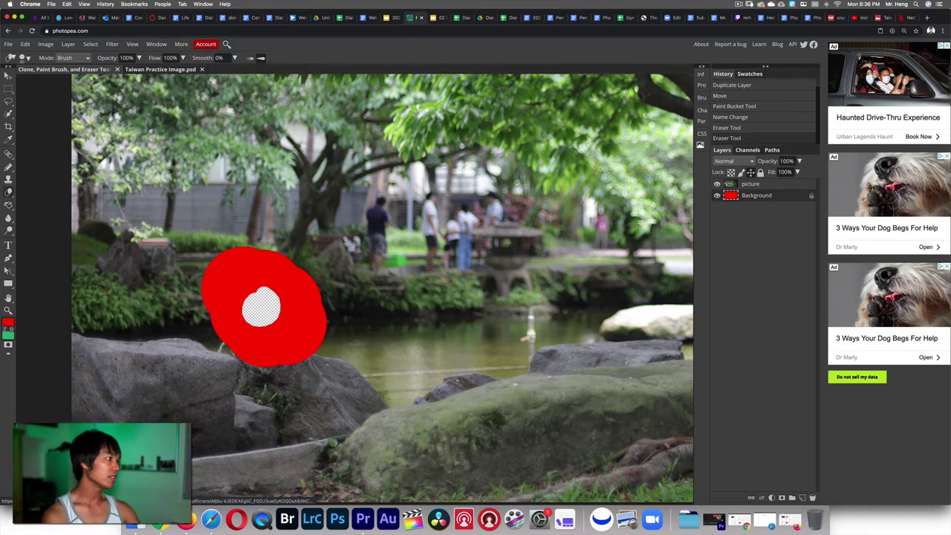
Undo the eraser strokes on the Background and picture layers
{"action": "right_click", "coordinate": [8, 192]}
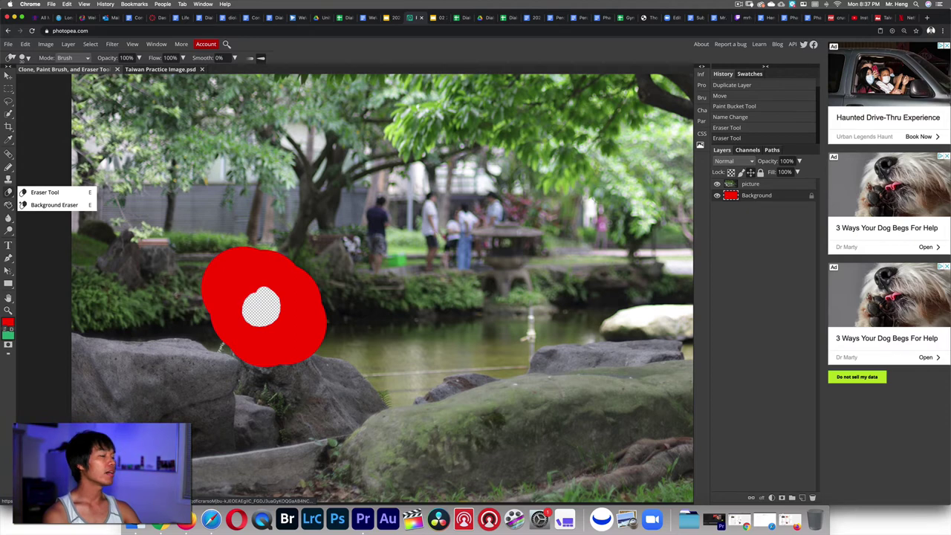
{"action": "left_click", "coordinate": [8, 205]}
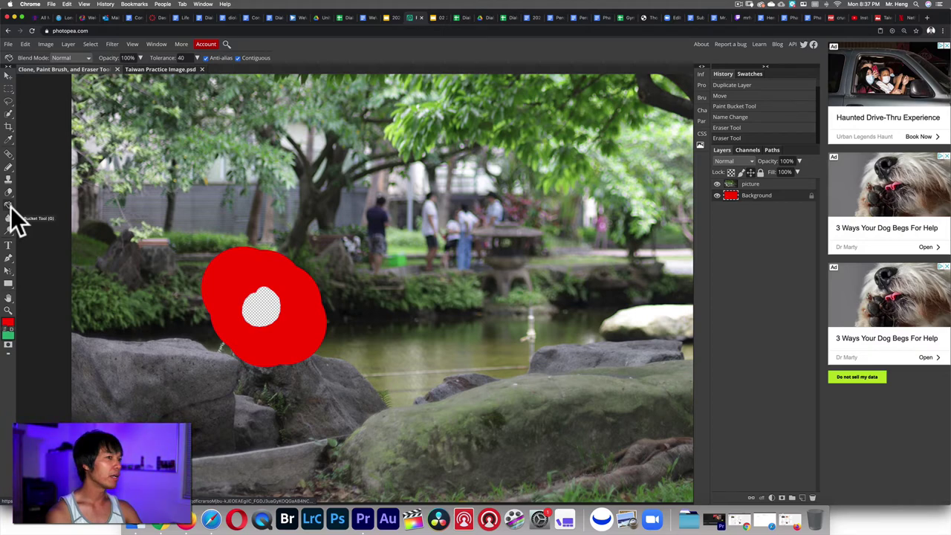
{"action": "key", "text": "super+z"}
{"action": "key", "text": "super+z"}
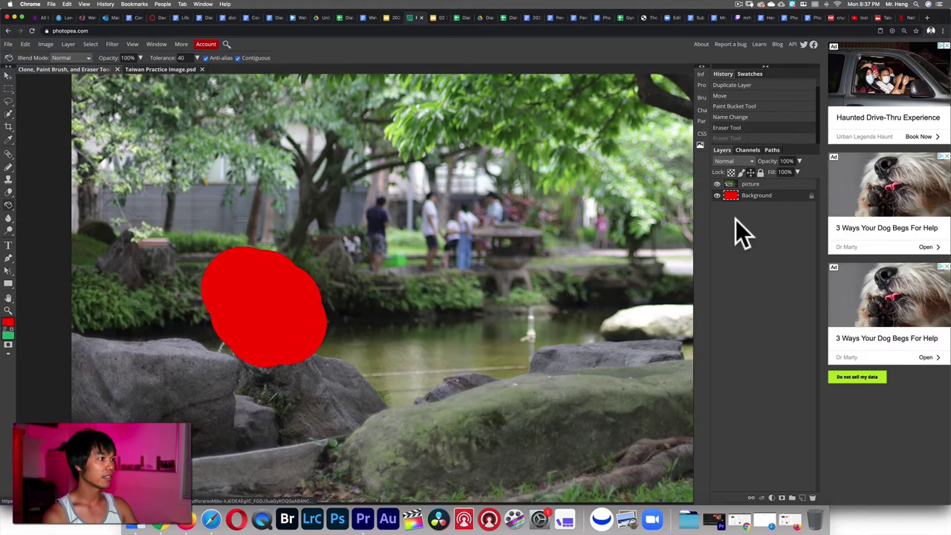
Activate the Paint Bucket tool and hide the picture layer
{"action": "left_click", "coordinate": [10, 204]}
{"action": "left_click", "coordinate": [31, 202]}
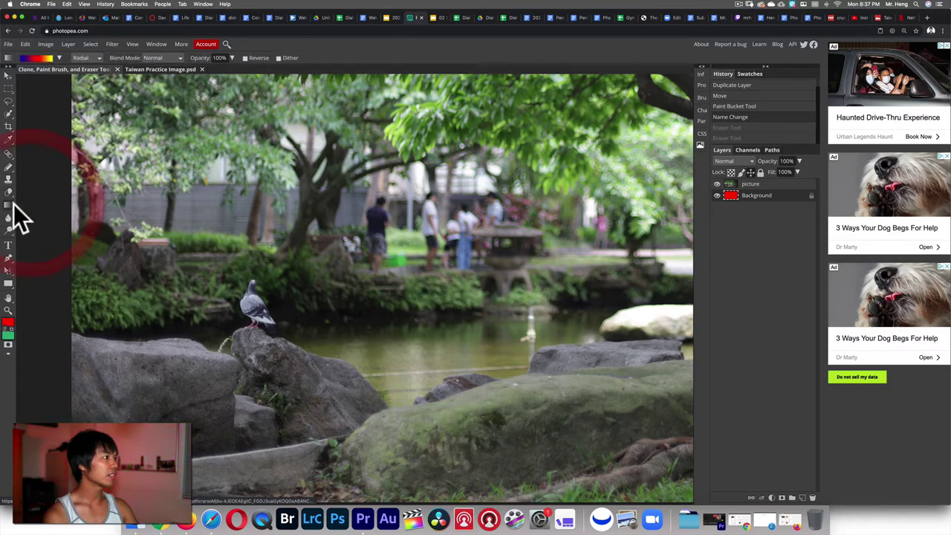
{"action": "right_click", "coordinate": [9, 211]}
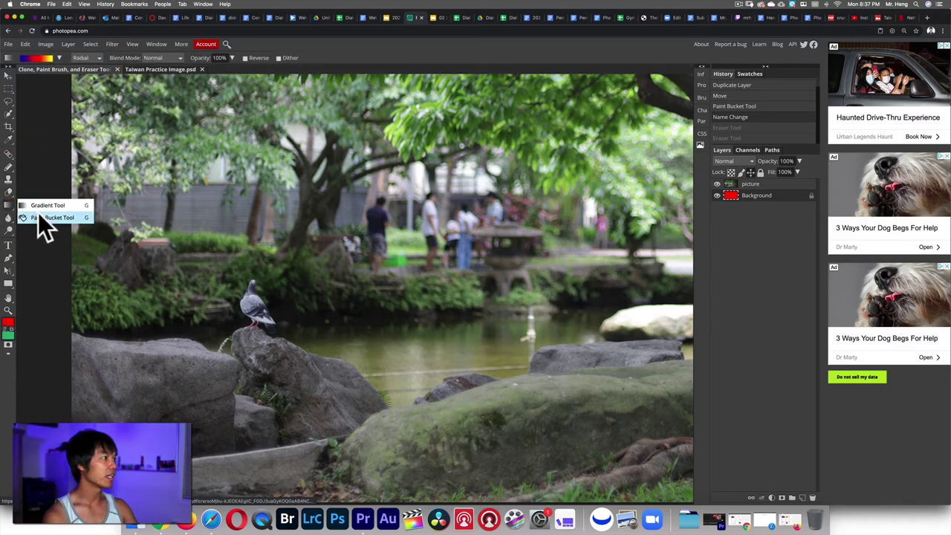
{"action": "left_click", "coordinate": [45, 216]}
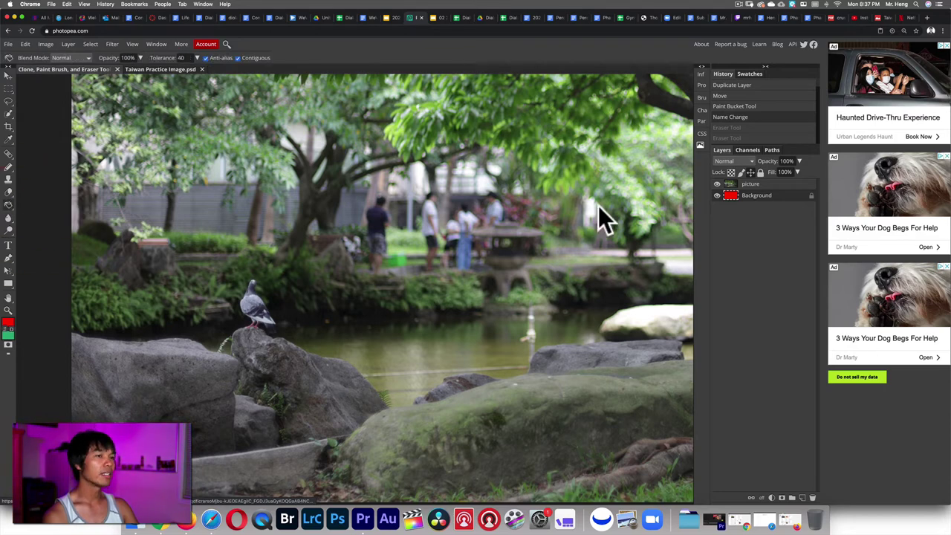
{"action": "left_click", "coordinate": [718, 186]}
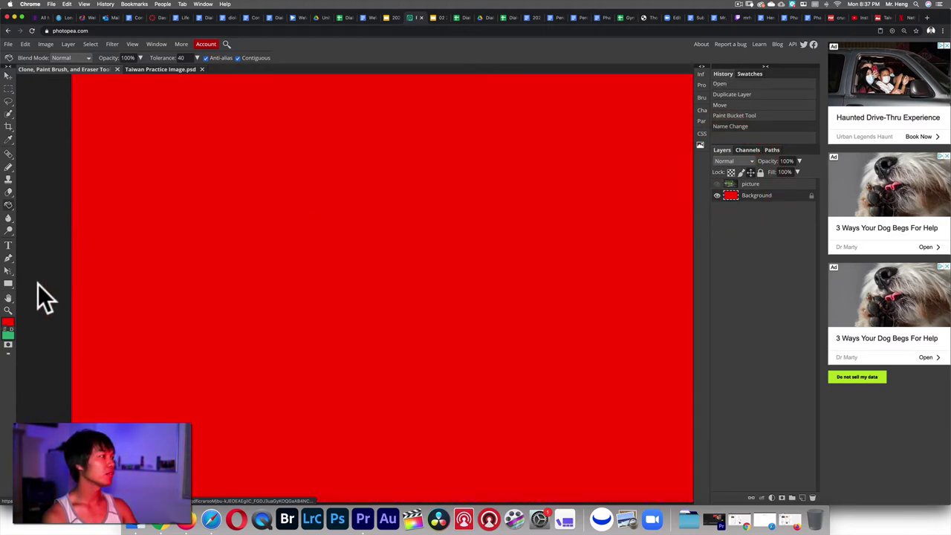
Set the foreground colour to turquoise 00ffdc and fill the Background layer with it
{"action": "left_click", "coordinate": [8, 323]}
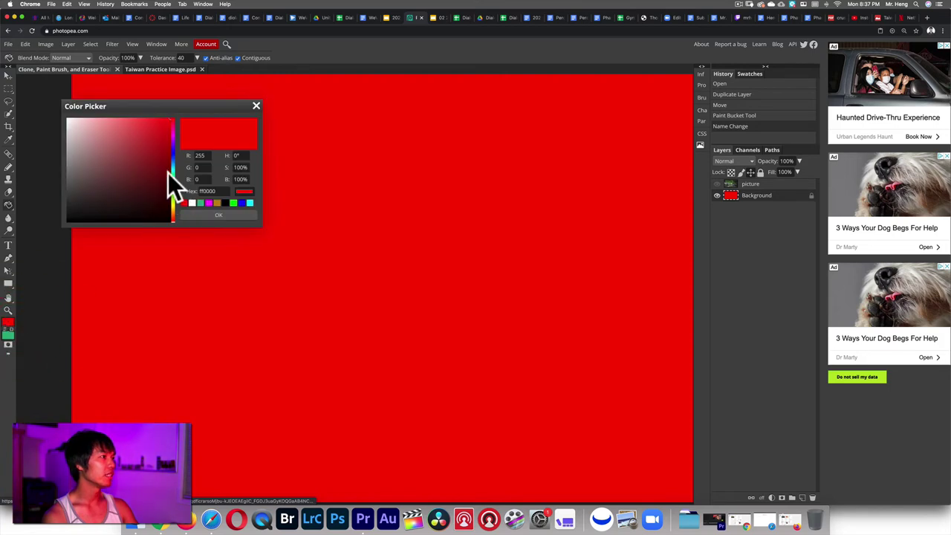
{"action": "left_click_drag", "start_coordinate": [174, 151], "coordinate": [173, 171]}
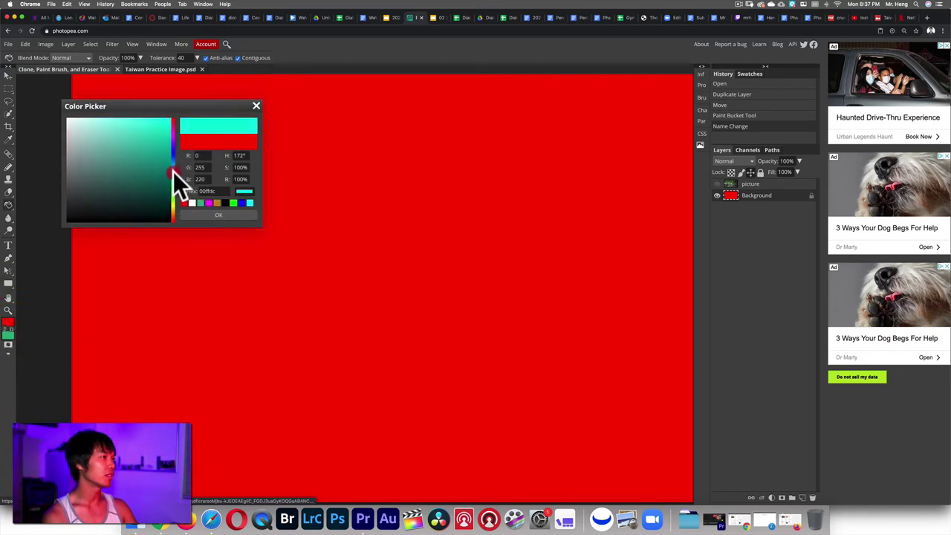
{"action": "left_click", "coordinate": [218, 215]}
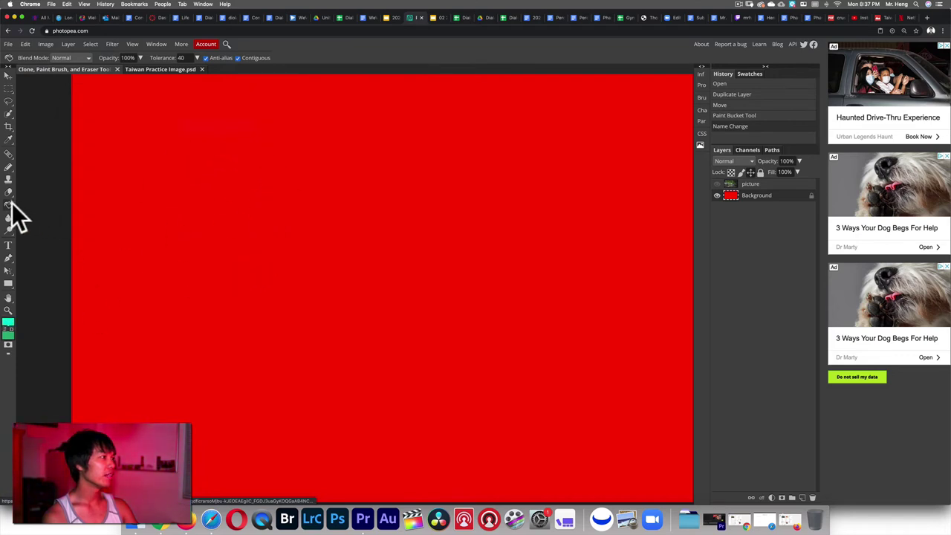
{"action": "left_click", "coordinate": [339, 214]}
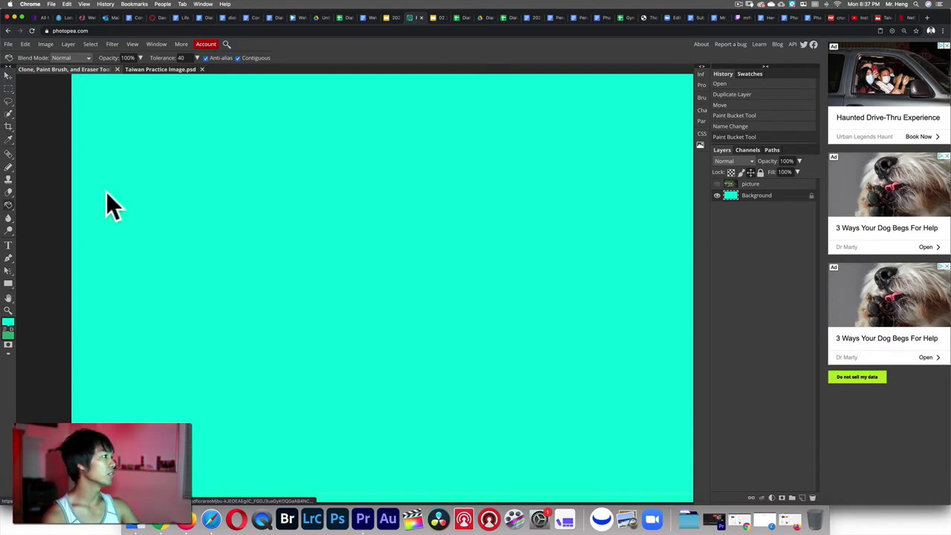
Set the foreground colour to a blue-violet around 7000ff and fill the Background layer with it using the Paint Bucket
{"action": "right_click", "coordinate": [11, 205]}
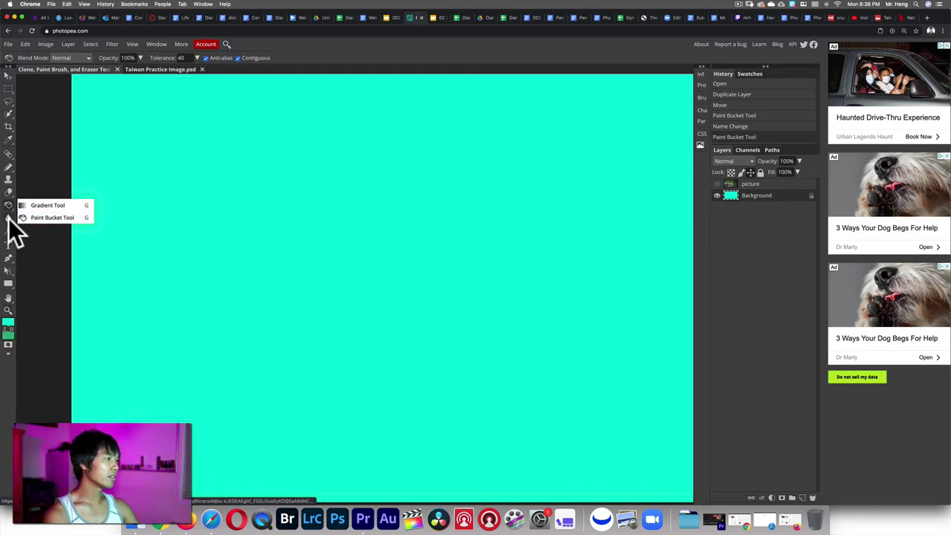
{"action": "left_click", "coordinate": [8, 322]}
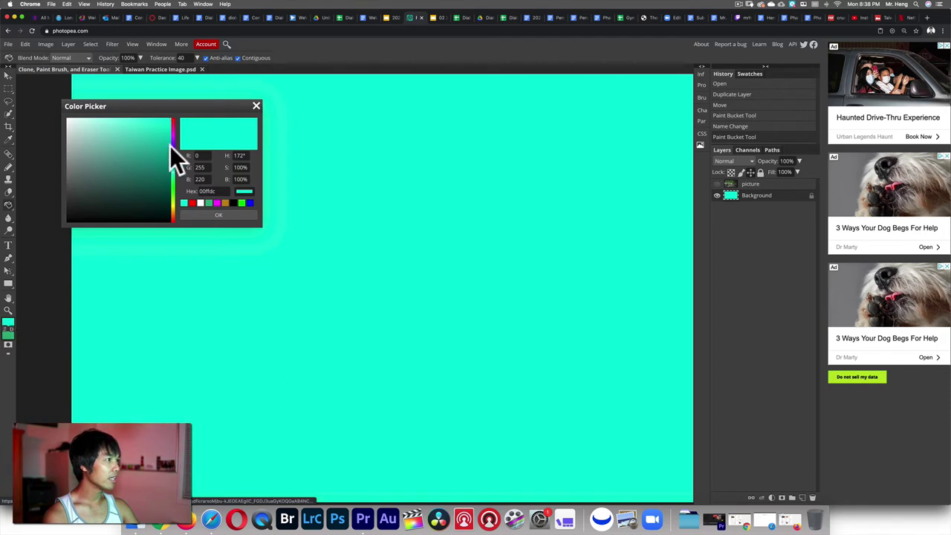
{"action": "left_click", "coordinate": [174, 156]}
{"action": "mouse_move", "coordinate": [174, 156]}
{"action": "left_mouse_down"}
{"action": "mouse_move", "coordinate": [173, 198]}
{"action": "mouse_move", "coordinate": [171, 142]}
{"action": "left_mouse_up"}
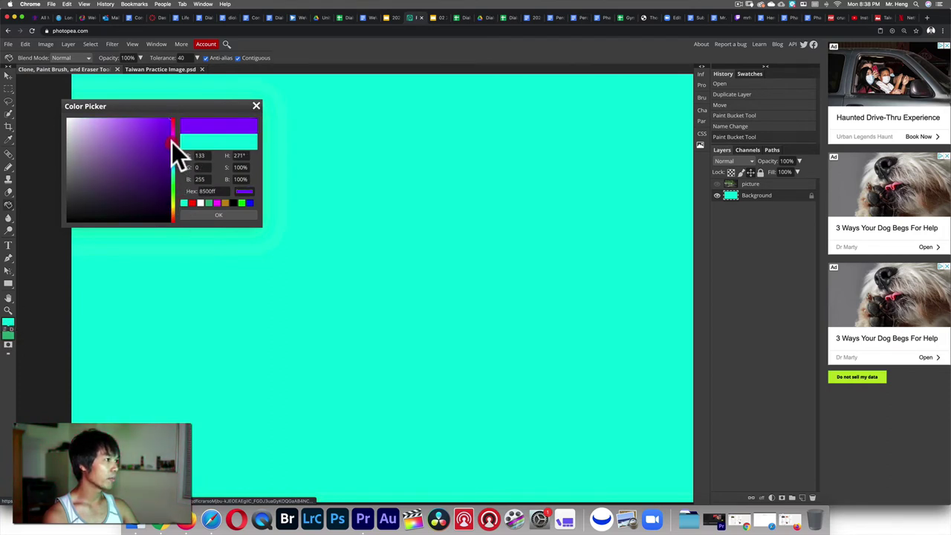
{"action": "left_click", "coordinate": [172, 141]}
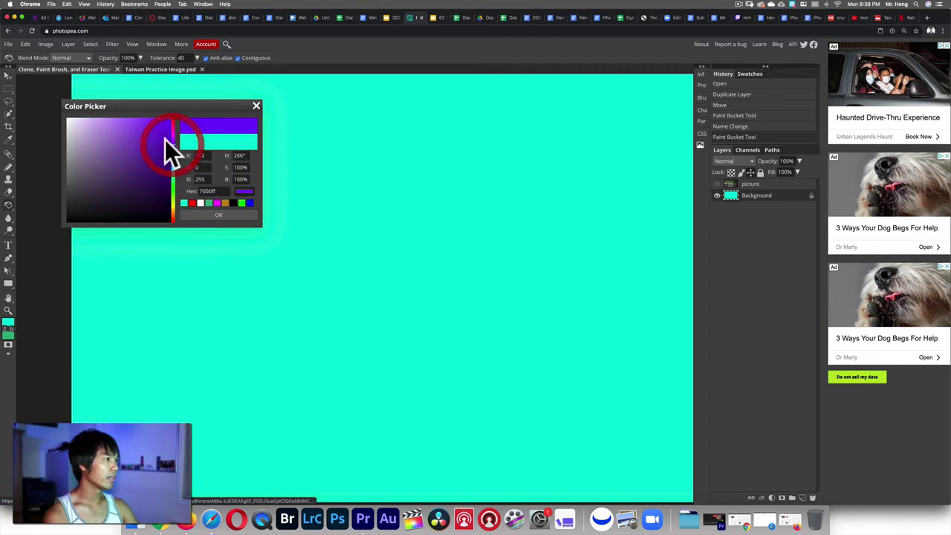
{"action": "left_click", "coordinate": [229, 215]}
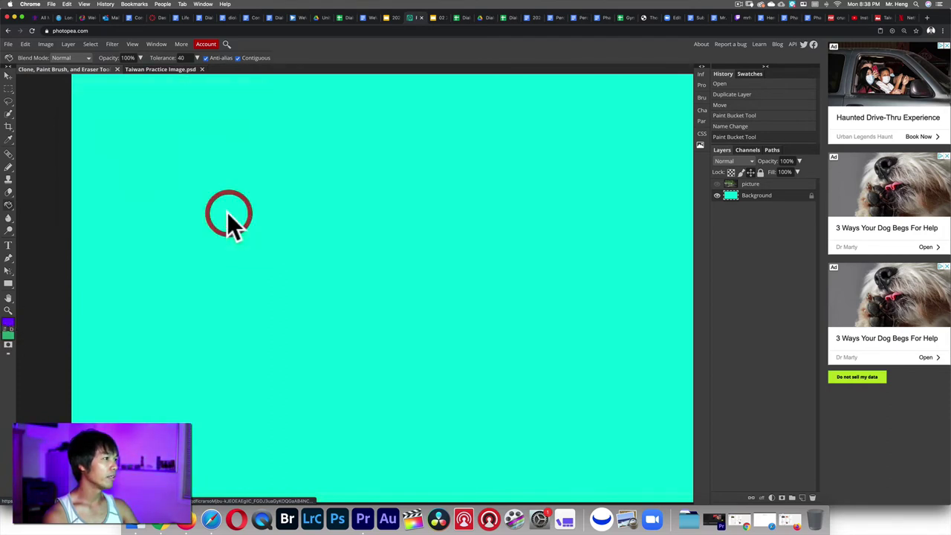
{"action": "left_click", "coordinate": [355, 234]}
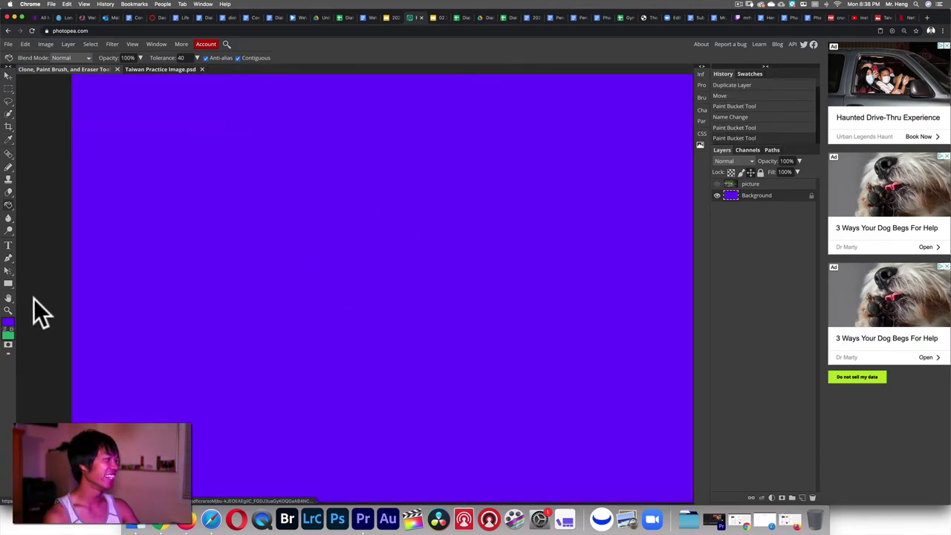
Use the Gradient tool to draw a radial blue-red-yellow gradient horizontally across the Background layer from left to right
{"action": "right_click", "coordinate": [9, 207]}
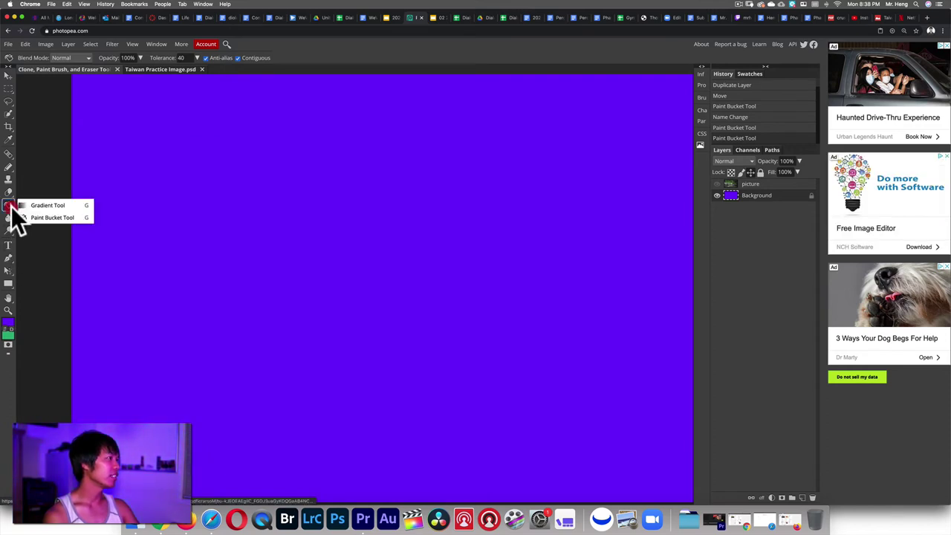
{"action": "left_click", "coordinate": [29, 206]}
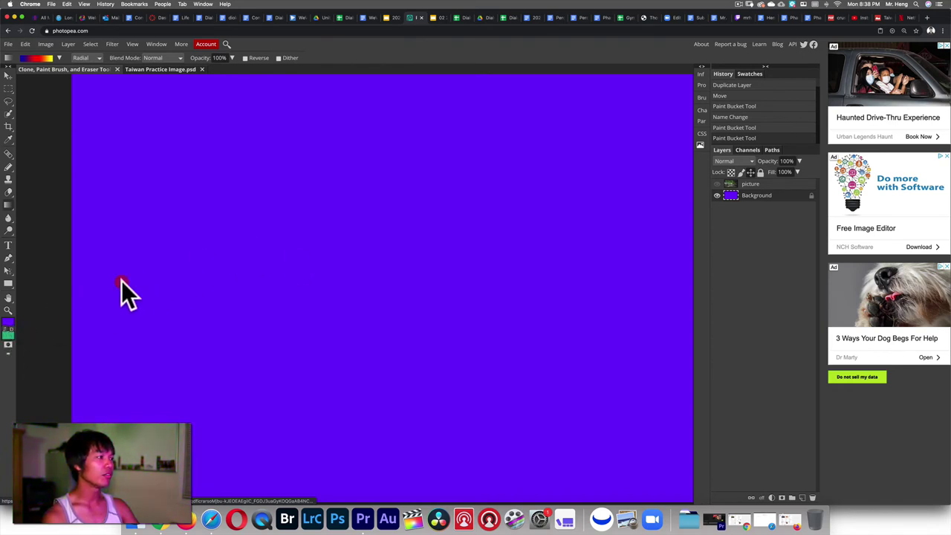
{"action": "left_click_drag", "start_coordinate": [122, 282], "coordinate": [583, 281]}
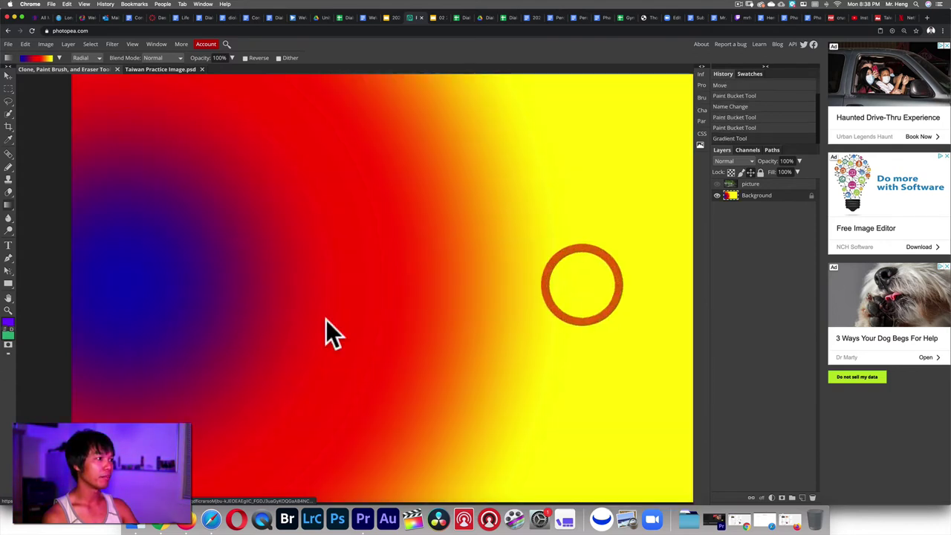
Choose the foreground-to-background gradient preset and draw a radial violet-to-green gradient across the Background layer from left to right
{"action": "left_click", "coordinate": [59, 57]}
{"action": "left_click", "coordinate": [31, 82]}
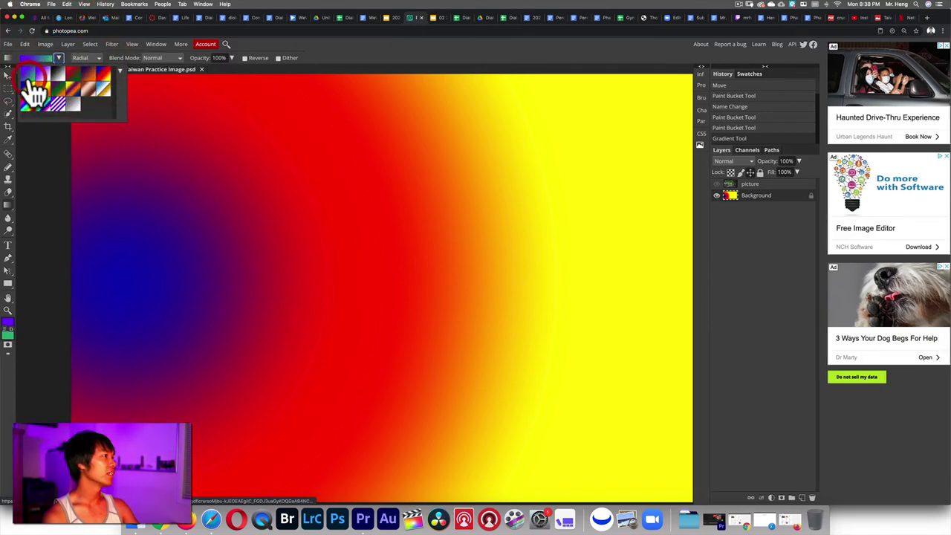
{"action": "left_click", "coordinate": [173, 272]}
{"action": "left_click_drag", "start_coordinate": [115, 265], "coordinate": [617, 266]}
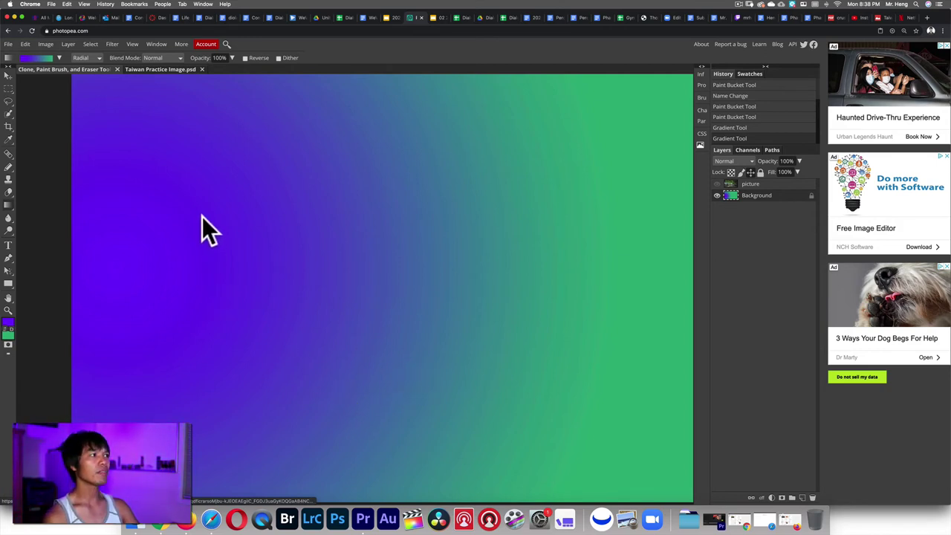
Redraw the radial gradient diagonally from the canvas's upper left to lower right, and once more as a tiny spot near the centre
{"action": "left_click_drag", "start_coordinate": [121, 97], "coordinate": [270, 193]}
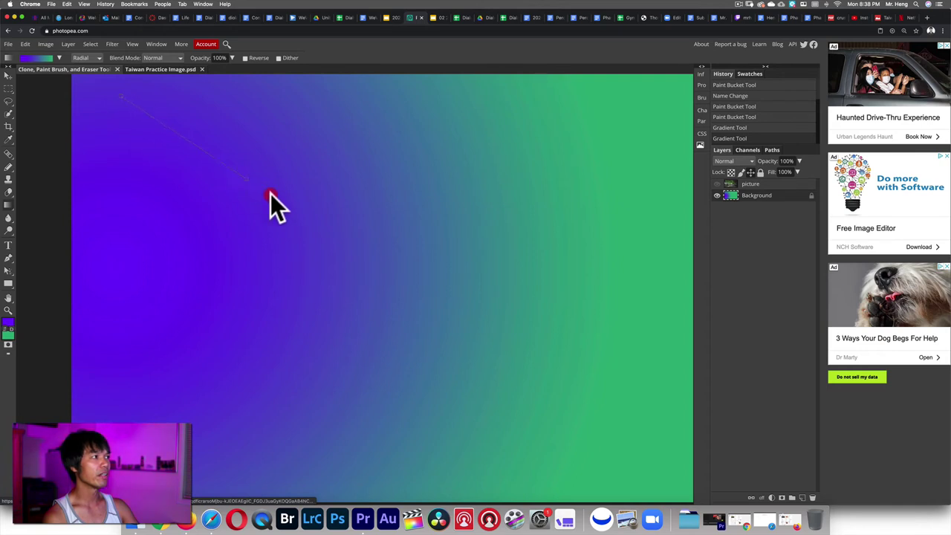
{"action": "left_click_drag", "start_coordinate": [584, 418], "coordinate": [583, 426]}
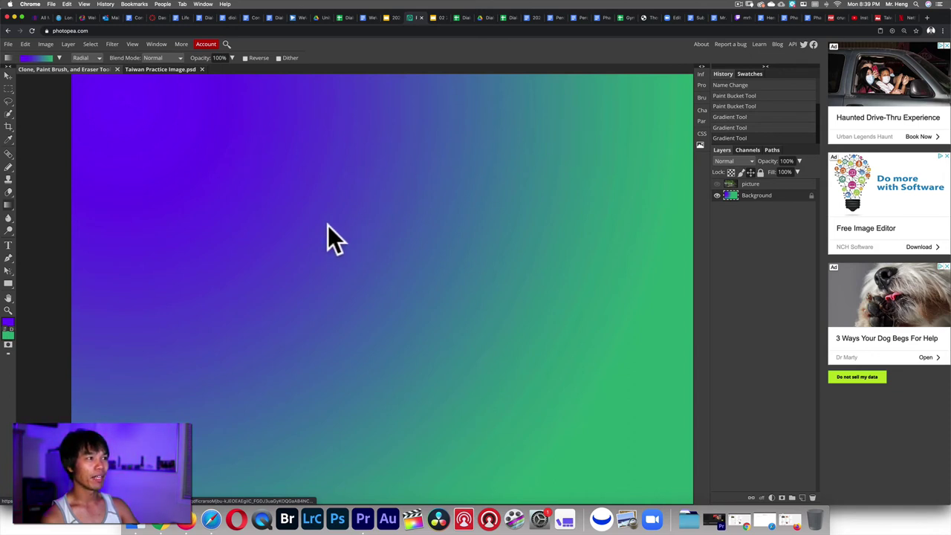
{"action": "left_click_drag", "start_coordinate": [326, 272], "coordinate": [331, 273]}
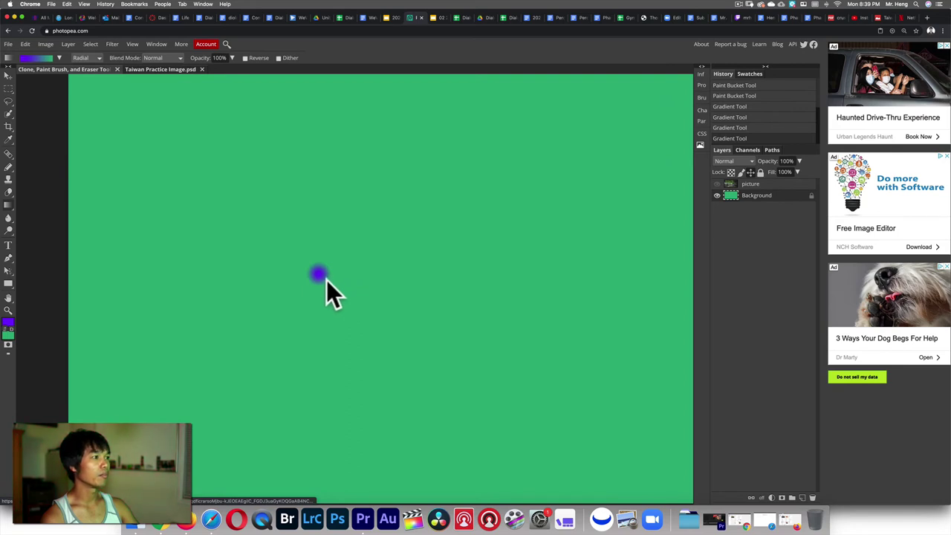
Set the gradient type to Linear and draw a short and a wider horizontal gradient from left to right on the Background layer
{"action": "left_click", "coordinate": [88, 58]}
{"action": "left_click", "coordinate": [87, 48]}
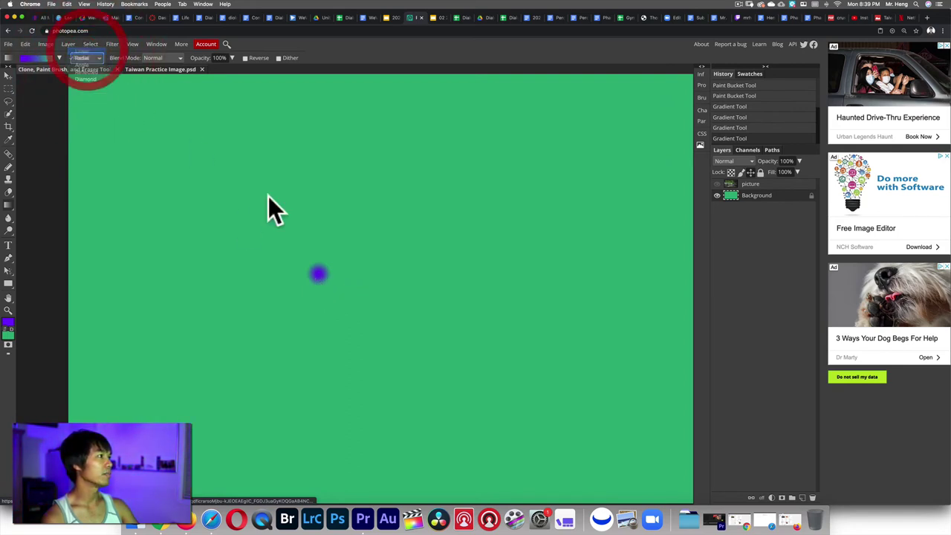
{"action": "left_click_drag", "start_coordinate": [305, 280], "coordinate": [364, 280]}
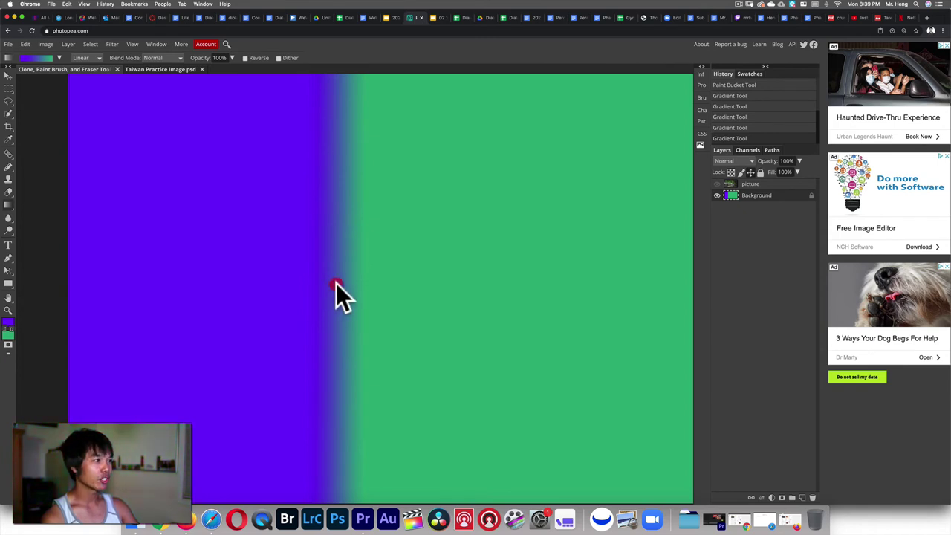
{"action": "left_click_drag", "start_coordinate": [336, 283], "coordinate": [341, 280]}
{"action": "left_click_drag", "start_coordinate": [199, 276], "coordinate": [516, 276]}
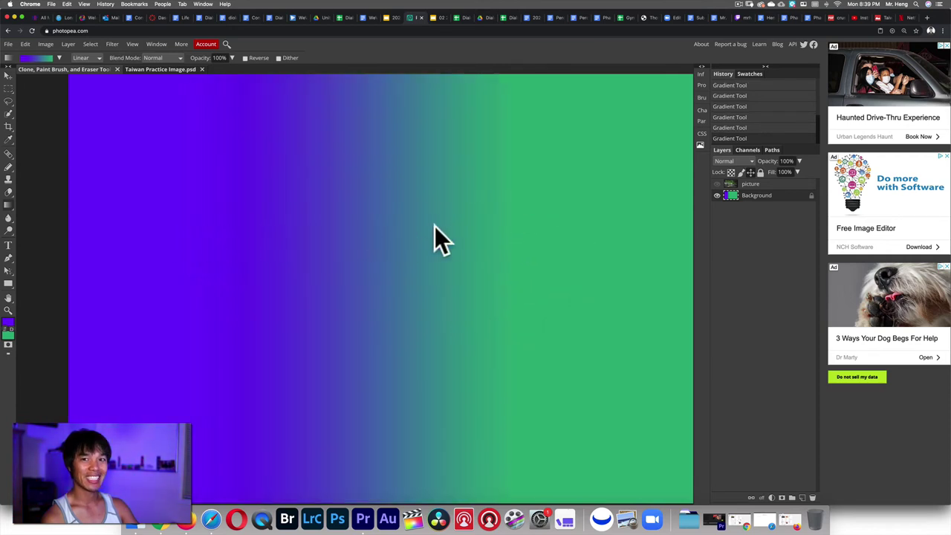
Swap the foreground and background colours and back, and redraw the linear gradient right to left and diagonally from upper right to lower left
{"action": "left_click", "coordinate": [7, 330]}
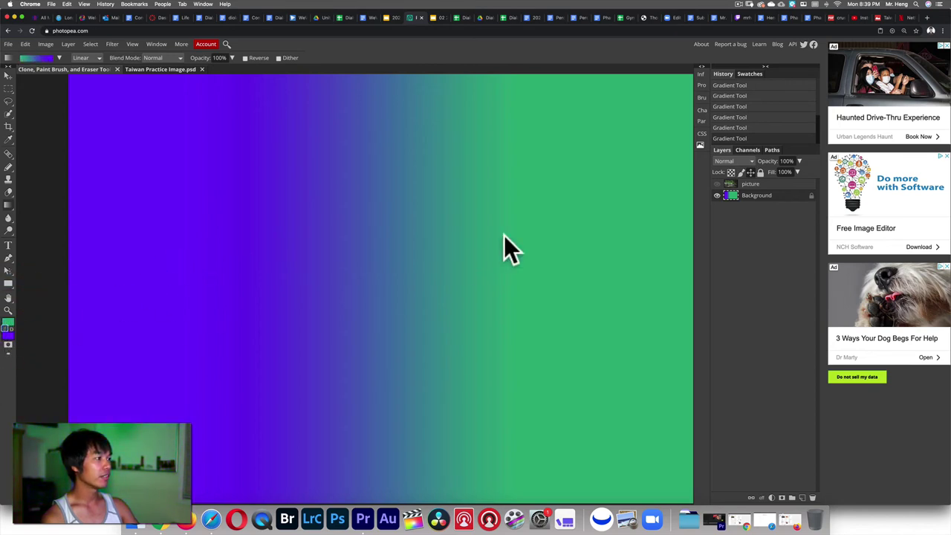
{"action": "left_click", "coordinate": [7, 332]}
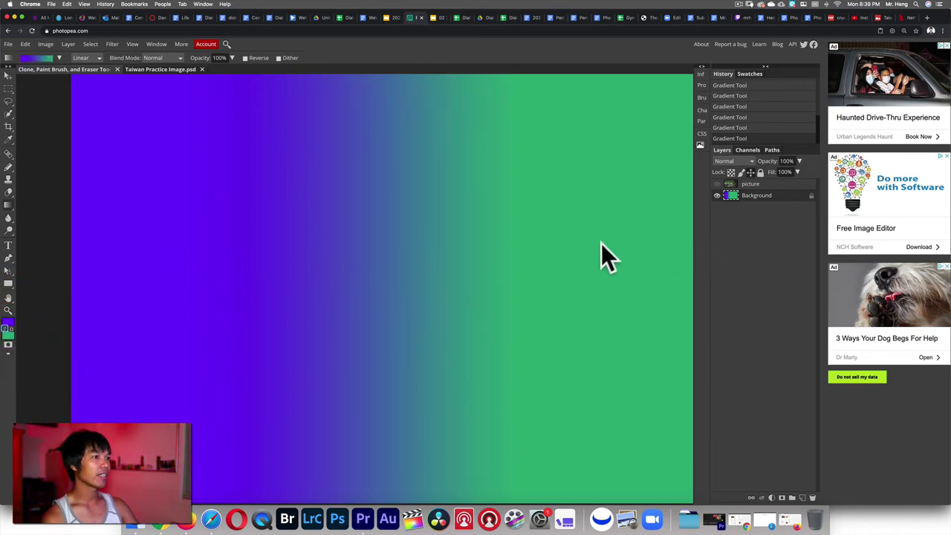
{"action": "left_click_drag", "start_coordinate": [674, 251], "coordinate": [225, 257]}
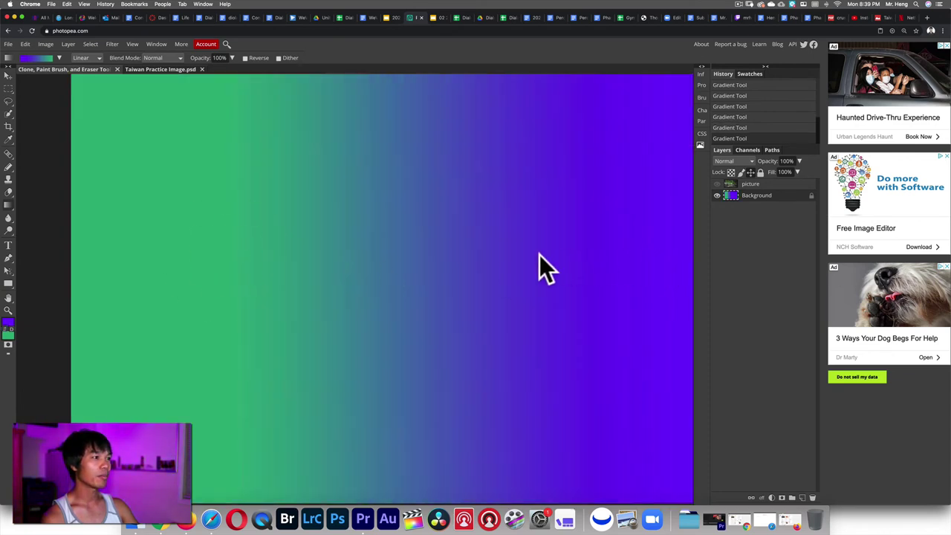
{"action": "left_click", "coordinate": [678, 83]}
{"action": "left_click_drag", "start_coordinate": [494, 271], "coordinate": [122, 437]}
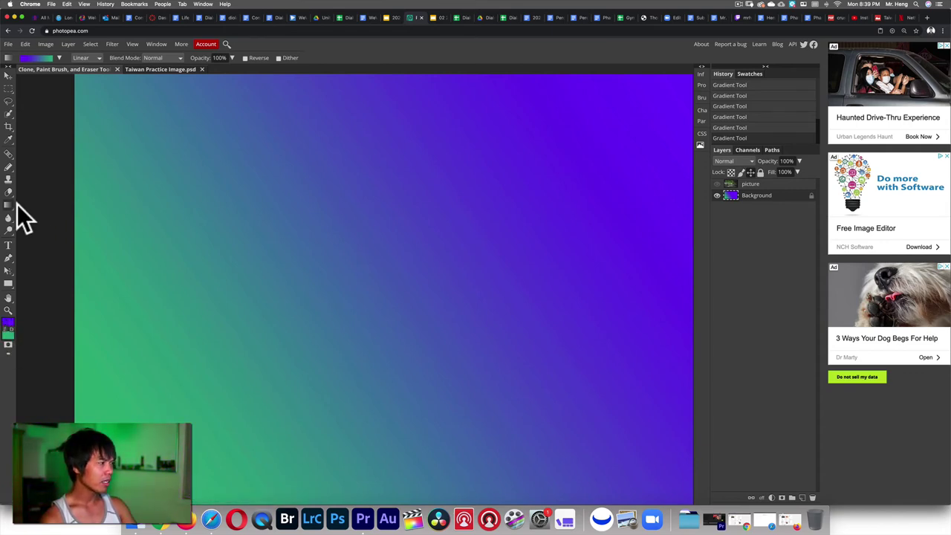
Set the gradient type to Radial and draw a medium-sized circular gradient outward from the middle of the canvas
{"action": "left_click", "coordinate": [90, 62]}
{"action": "left_click", "coordinate": [95, 71]}
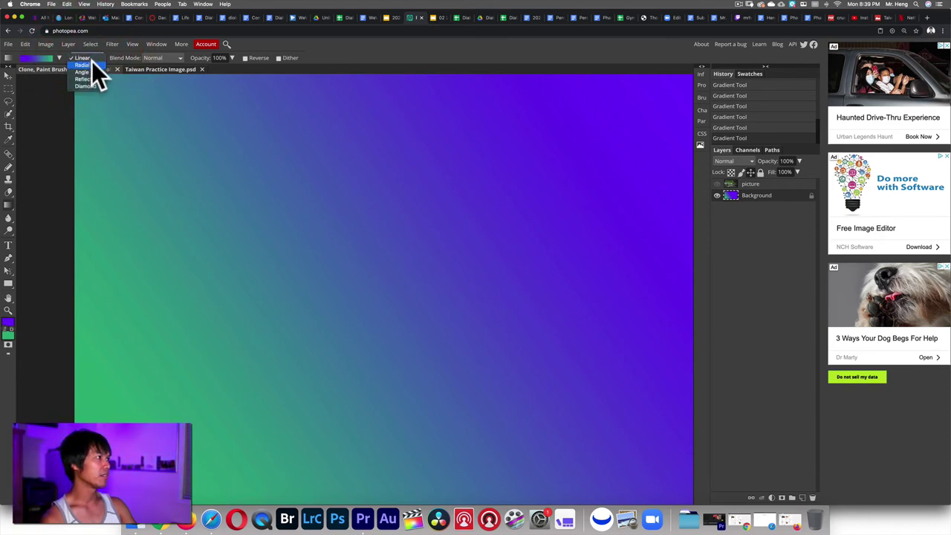
{"action": "left_click_drag", "start_coordinate": [508, 341], "coordinate": [508, 343]}
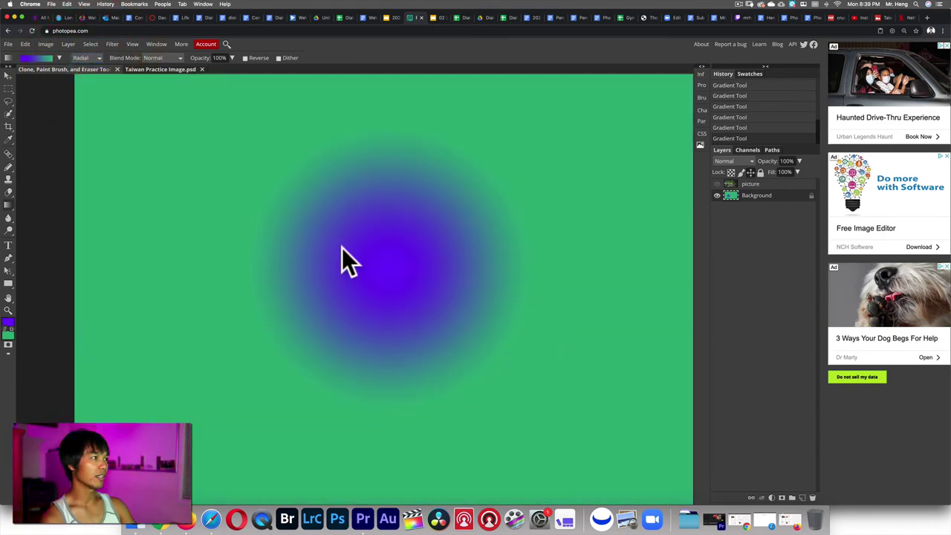
Set the gradient type to Angle and draw it from the left part of the canvas slightly upward to the right
{"action": "left_click", "coordinate": [92, 61]}
{"action": "left_click", "coordinate": [89, 66]}
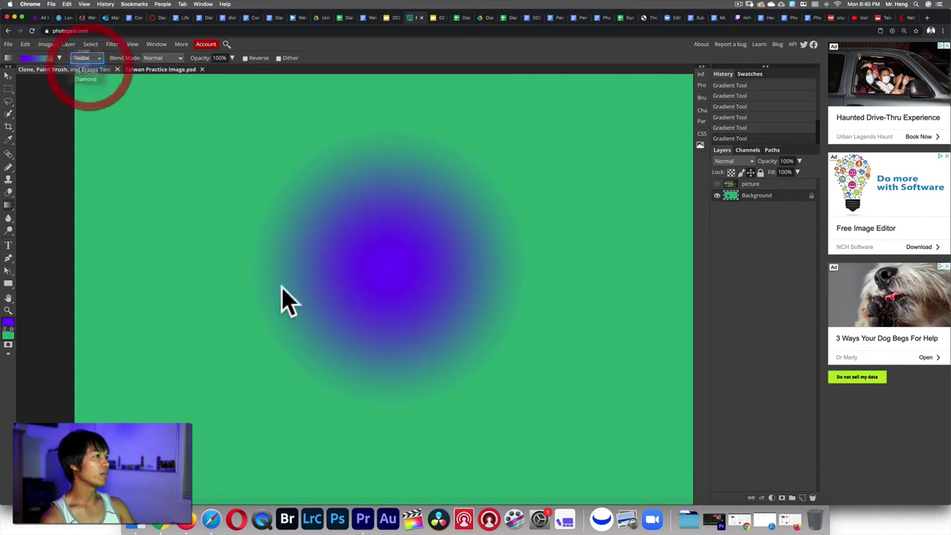
{"action": "left_click_drag", "start_coordinate": [212, 301], "coordinate": [482, 250]}
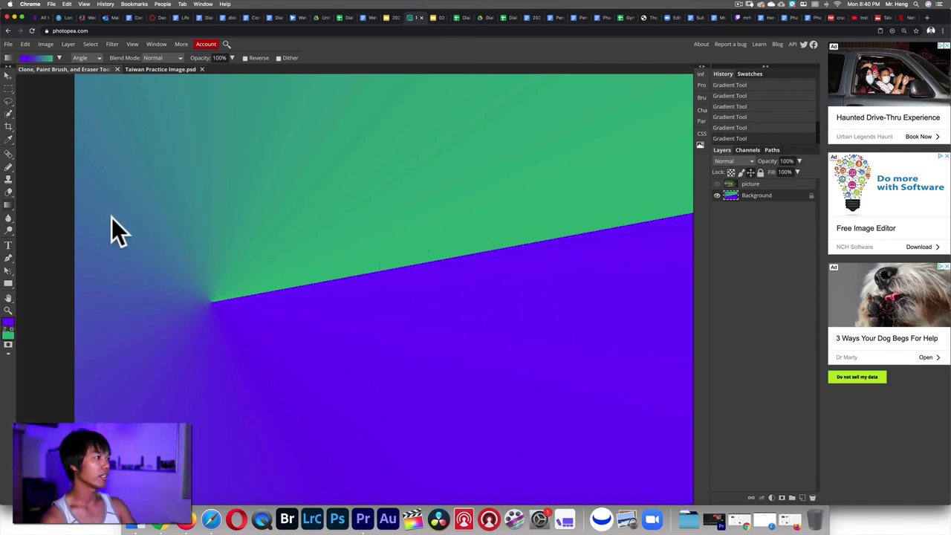
Set the gradient type to Reflected and draw it diagonally down to the right to form a slanted violet band
{"action": "left_click", "coordinate": [86, 59]}
{"action": "left_click", "coordinate": [91, 65]}
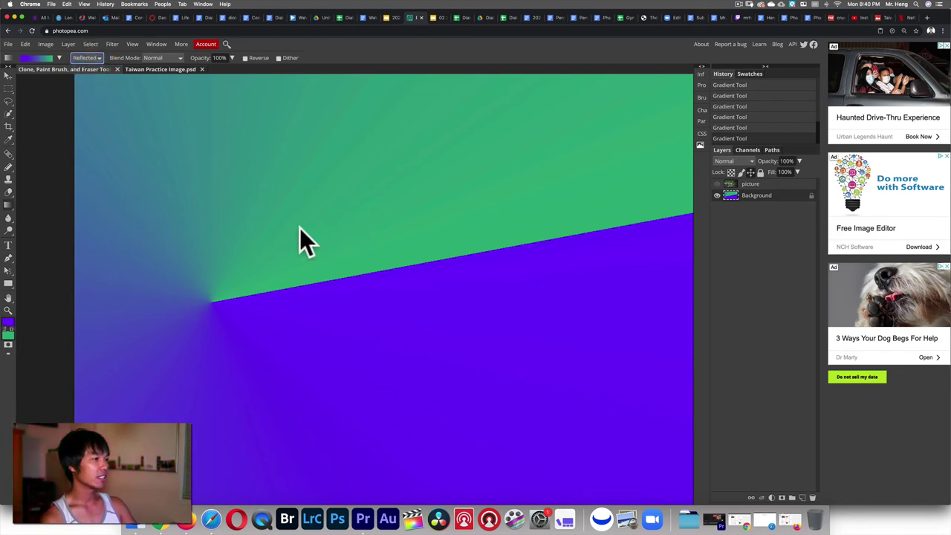
{"action": "left_click_drag", "start_coordinate": [300, 228], "coordinate": [439, 329]}
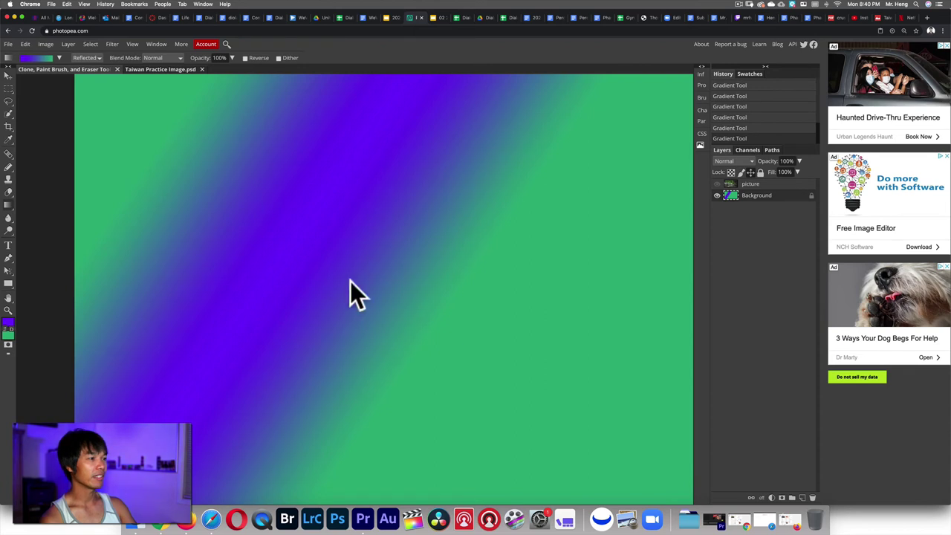
Redraw the reflected gradient diagonally down to the right as a much wider violet band, and view the available gradient blend modes
{"action": "left_click_drag", "start_coordinate": [600, 408], "coordinate": [601, 409]}
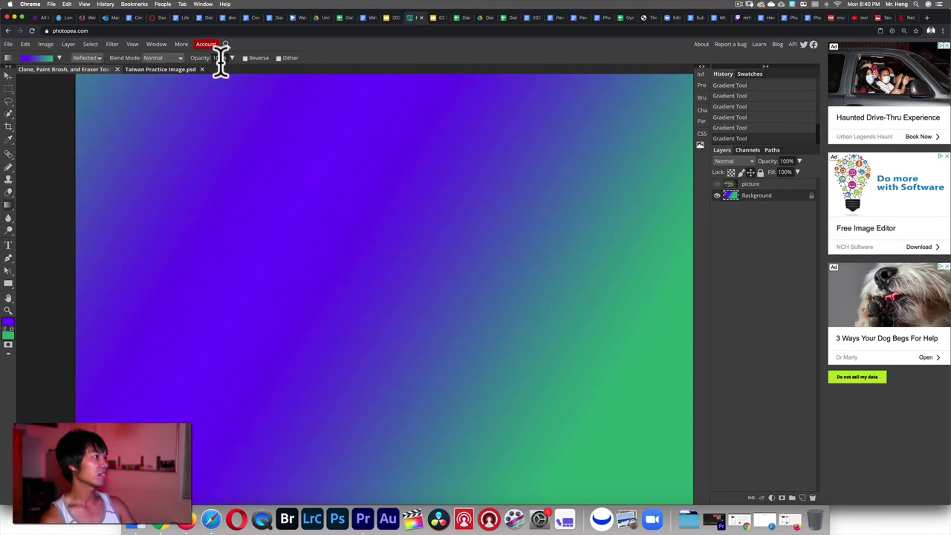
{"action": "left_click", "coordinate": [179, 59]}
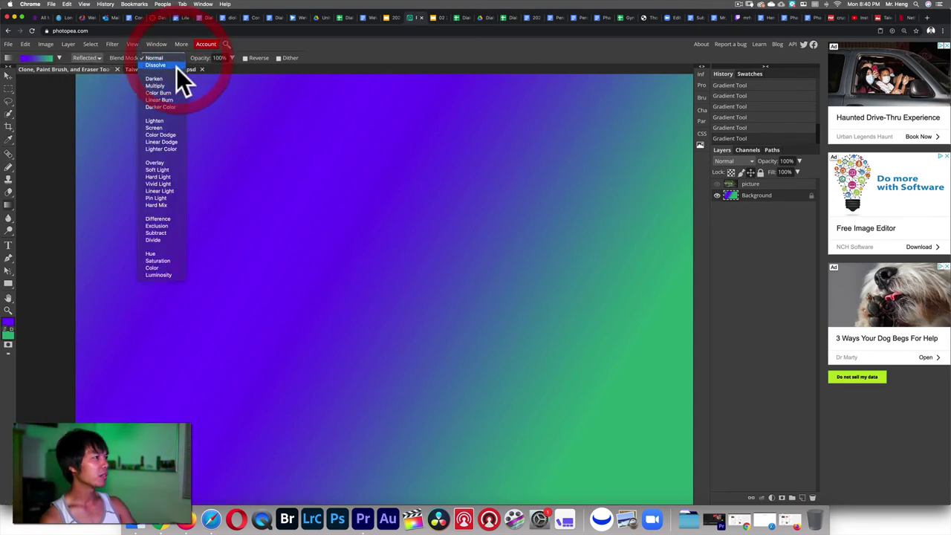
{"action": "left_click", "coordinate": [125, 57]}
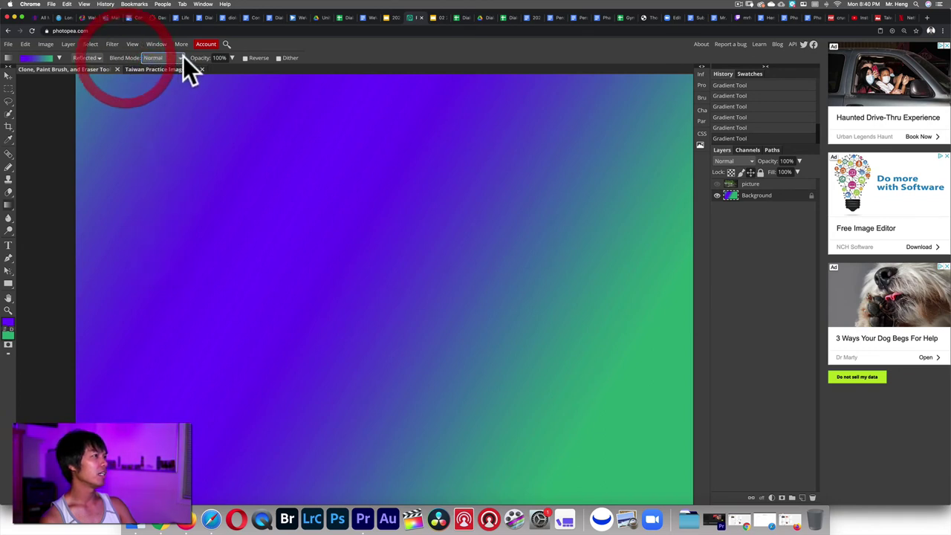
Set the gradient opacity to 20% and draw another reflected gradient diagonally from the upper middle of the canvas toward the lower right
{"action": "left_click", "coordinate": [232, 58]}
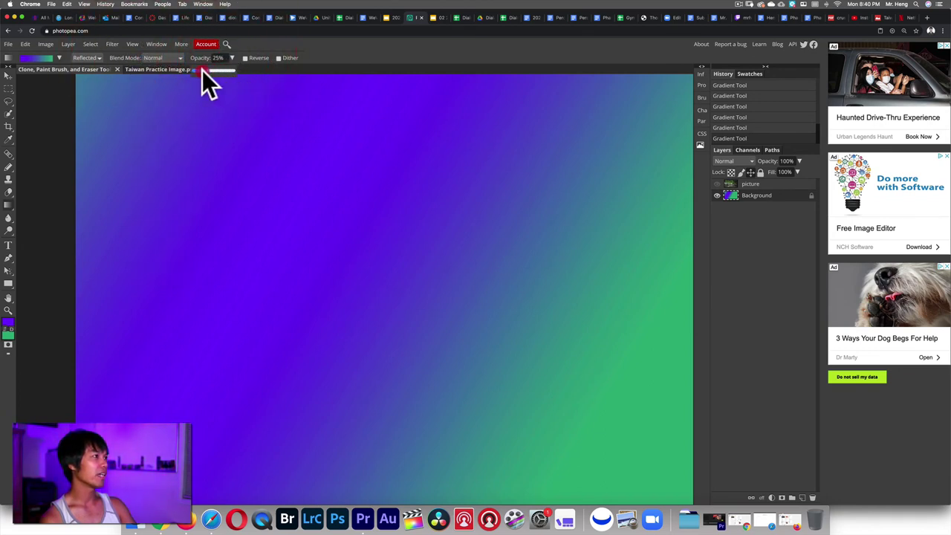
{"action": "left_click_drag", "start_coordinate": [202, 71], "coordinate": [191, 145]}
{"action": "left_click_drag", "start_coordinate": [336, 193], "coordinate": [370, 231]}
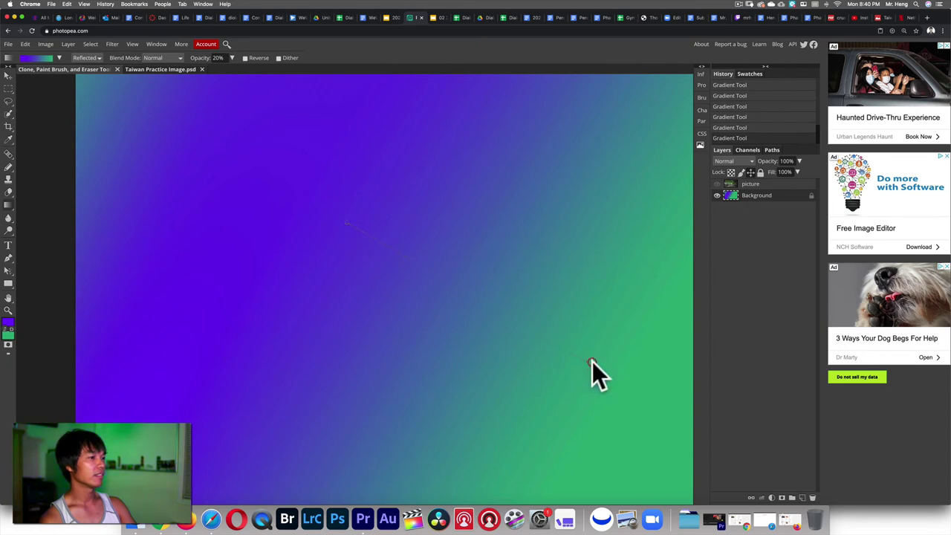
Restore the gradient opacity to 100% and switch to the class agenda presentation in Google Slides
{"action": "left_click", "coordinate": [232, 57]}
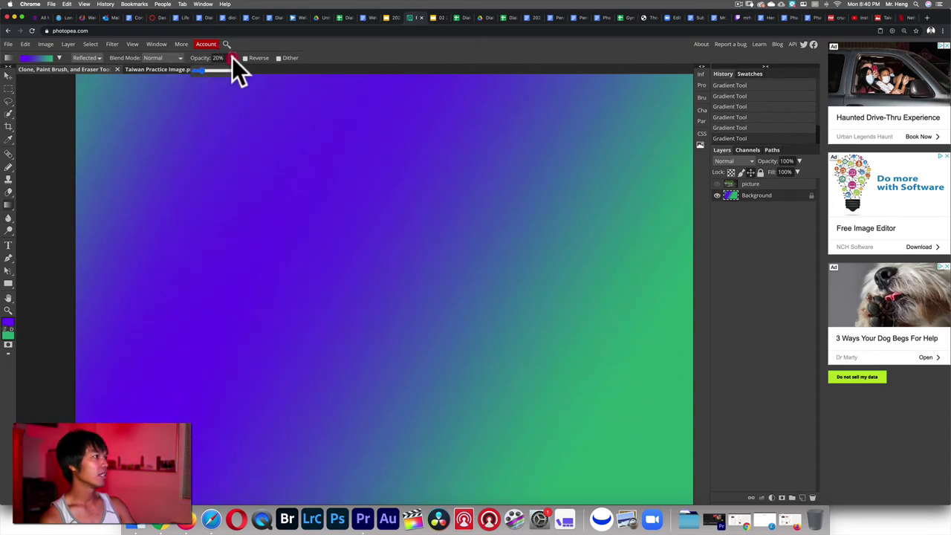
{"action": "left_click_drag", "start_coordinate": [203, 70], "coordinate": [267, 74]}
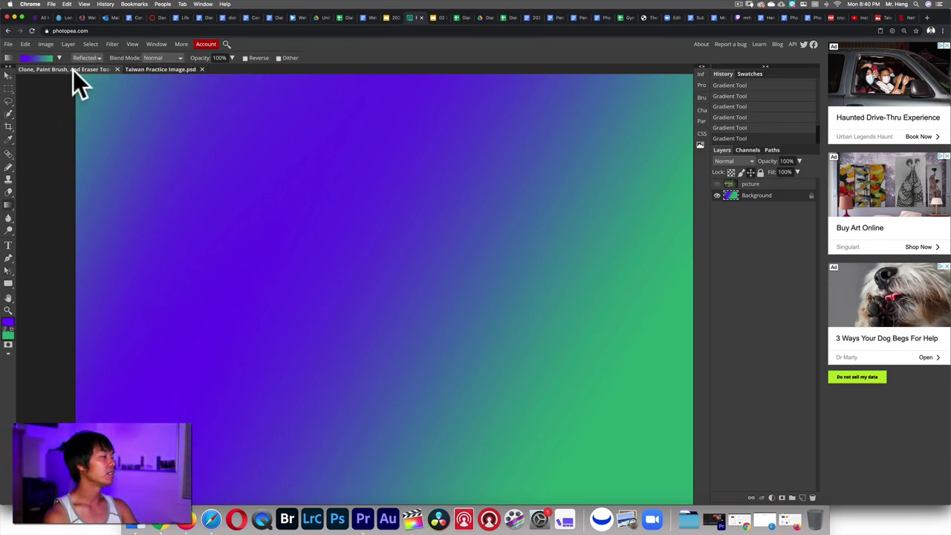
{"action": "left_click", "coordinate": [390, 15]}
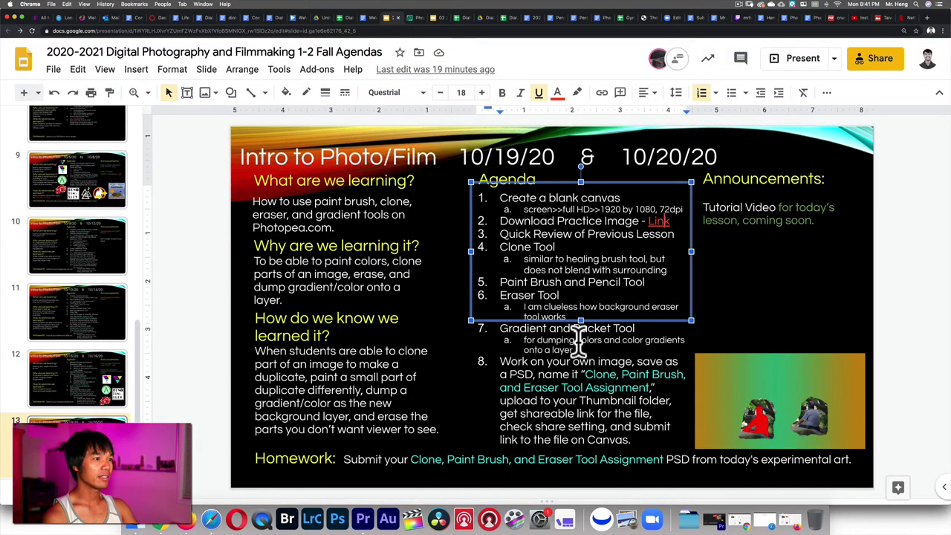